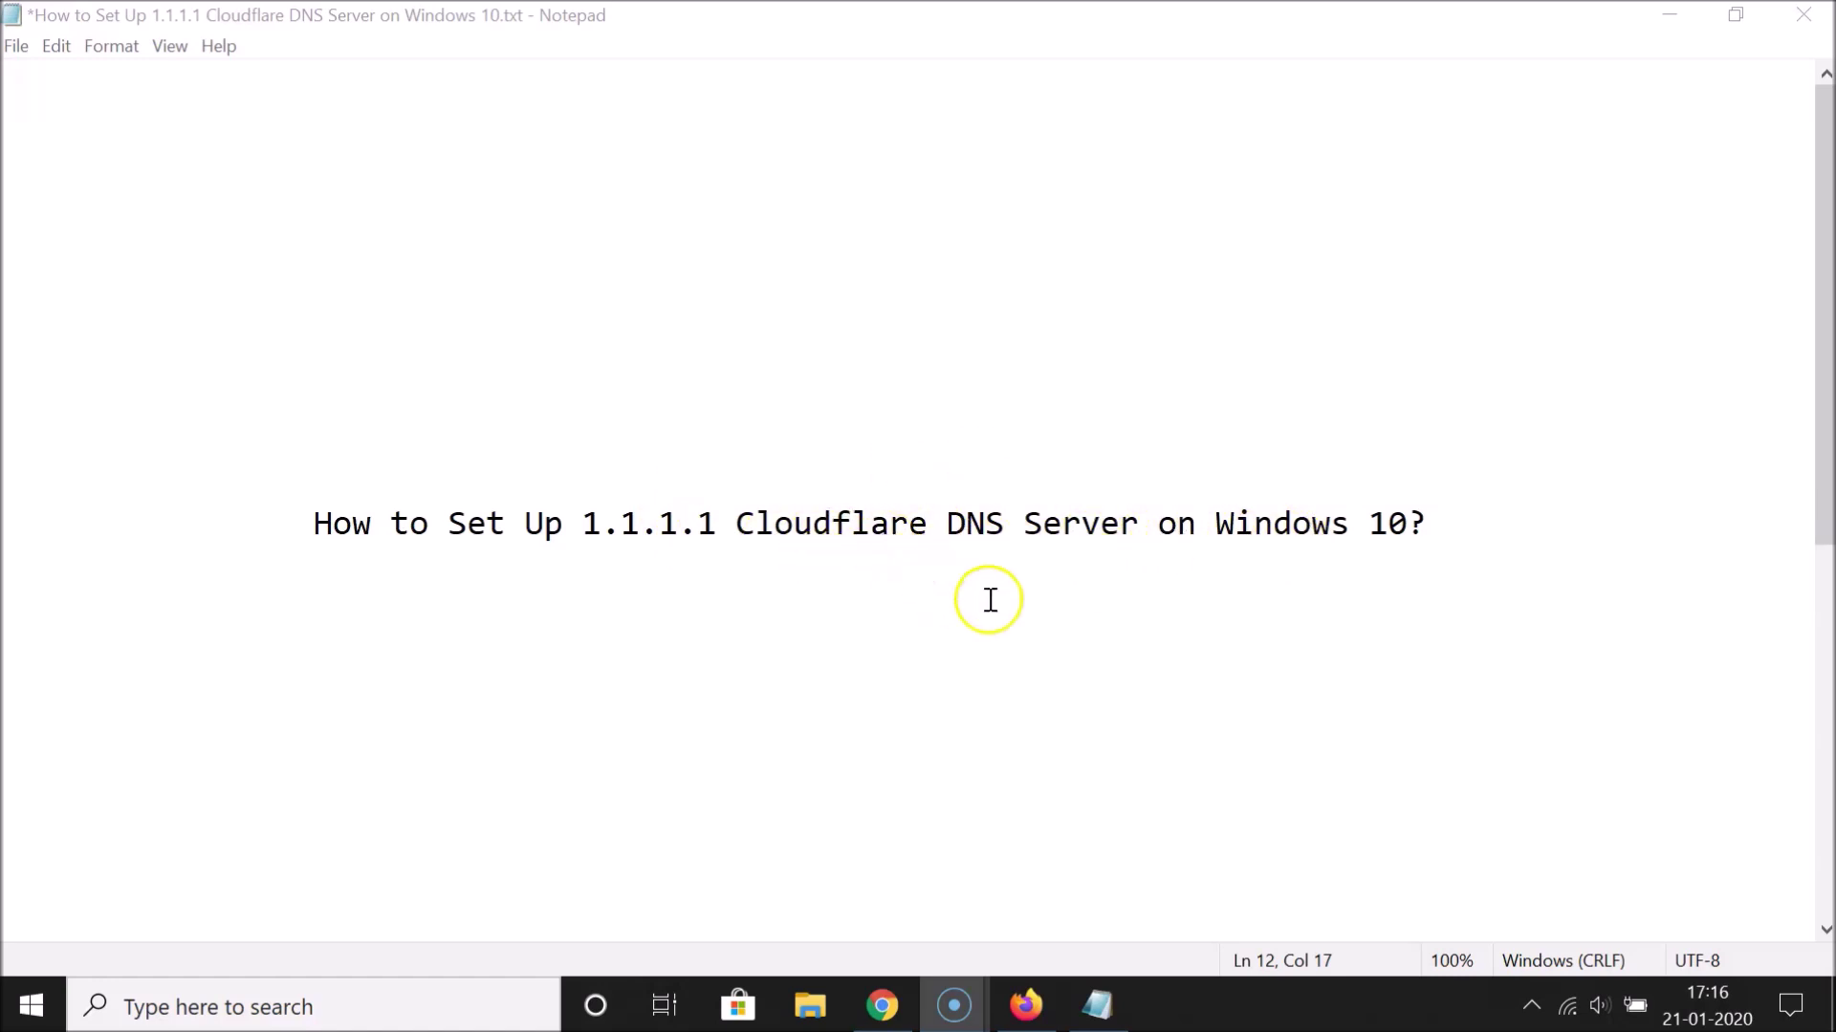
Step: Minimize the 'How to Set Up 1.1.1.1 Cloudflare DNS' Notepad notes to show the desktop
click(1664, 17)
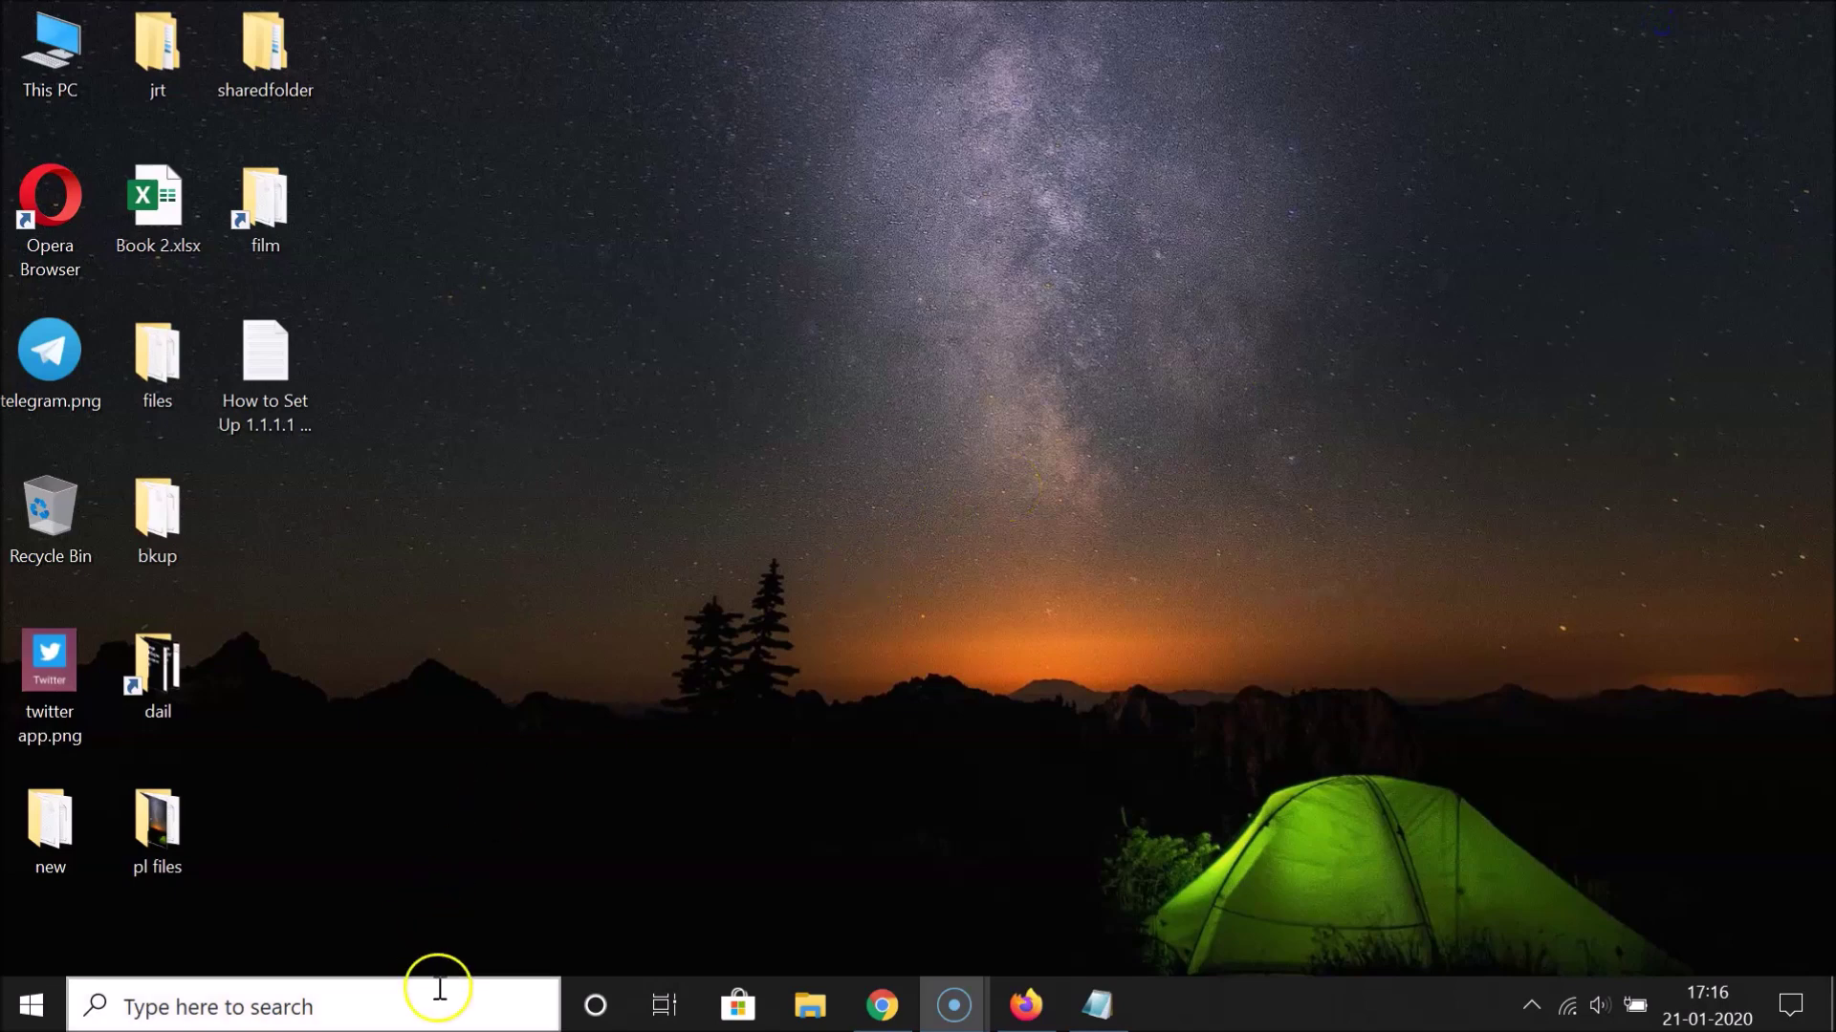
Step: Search Windows for 'control panel' and open Control Panel from the results
click(385, 1021)
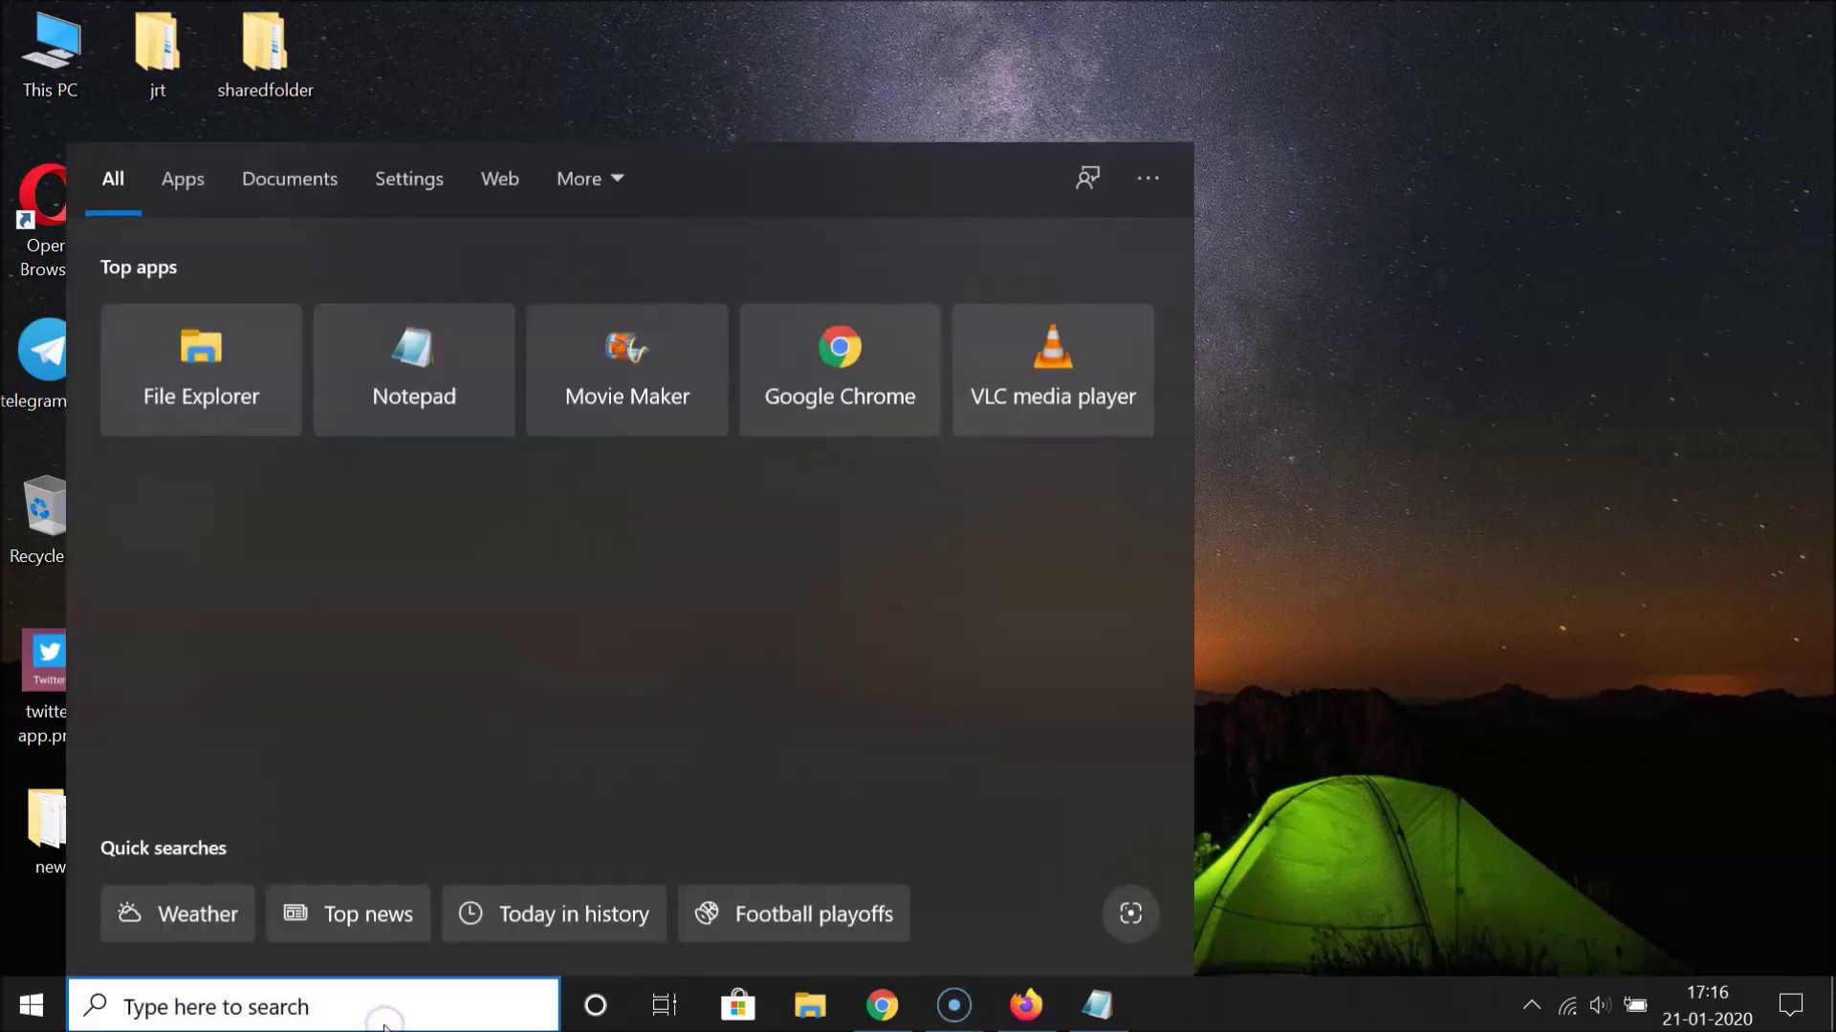
text(contr)
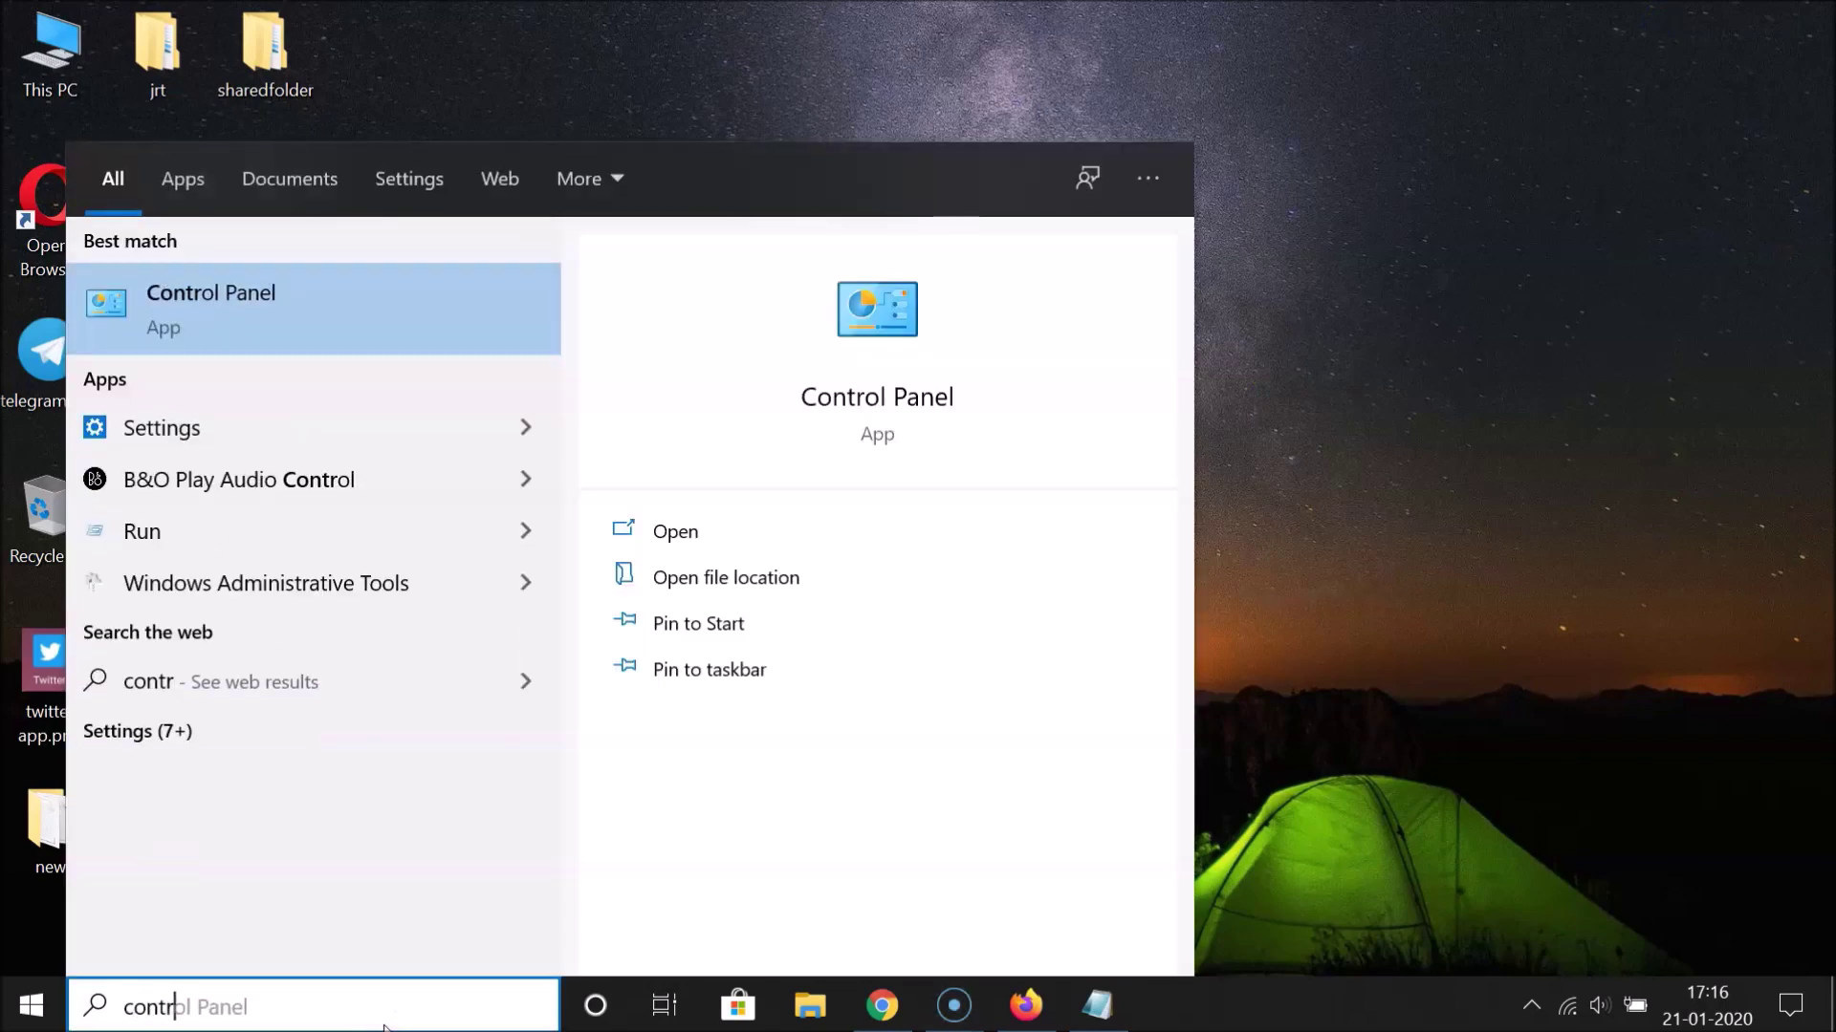
text(ol panel)
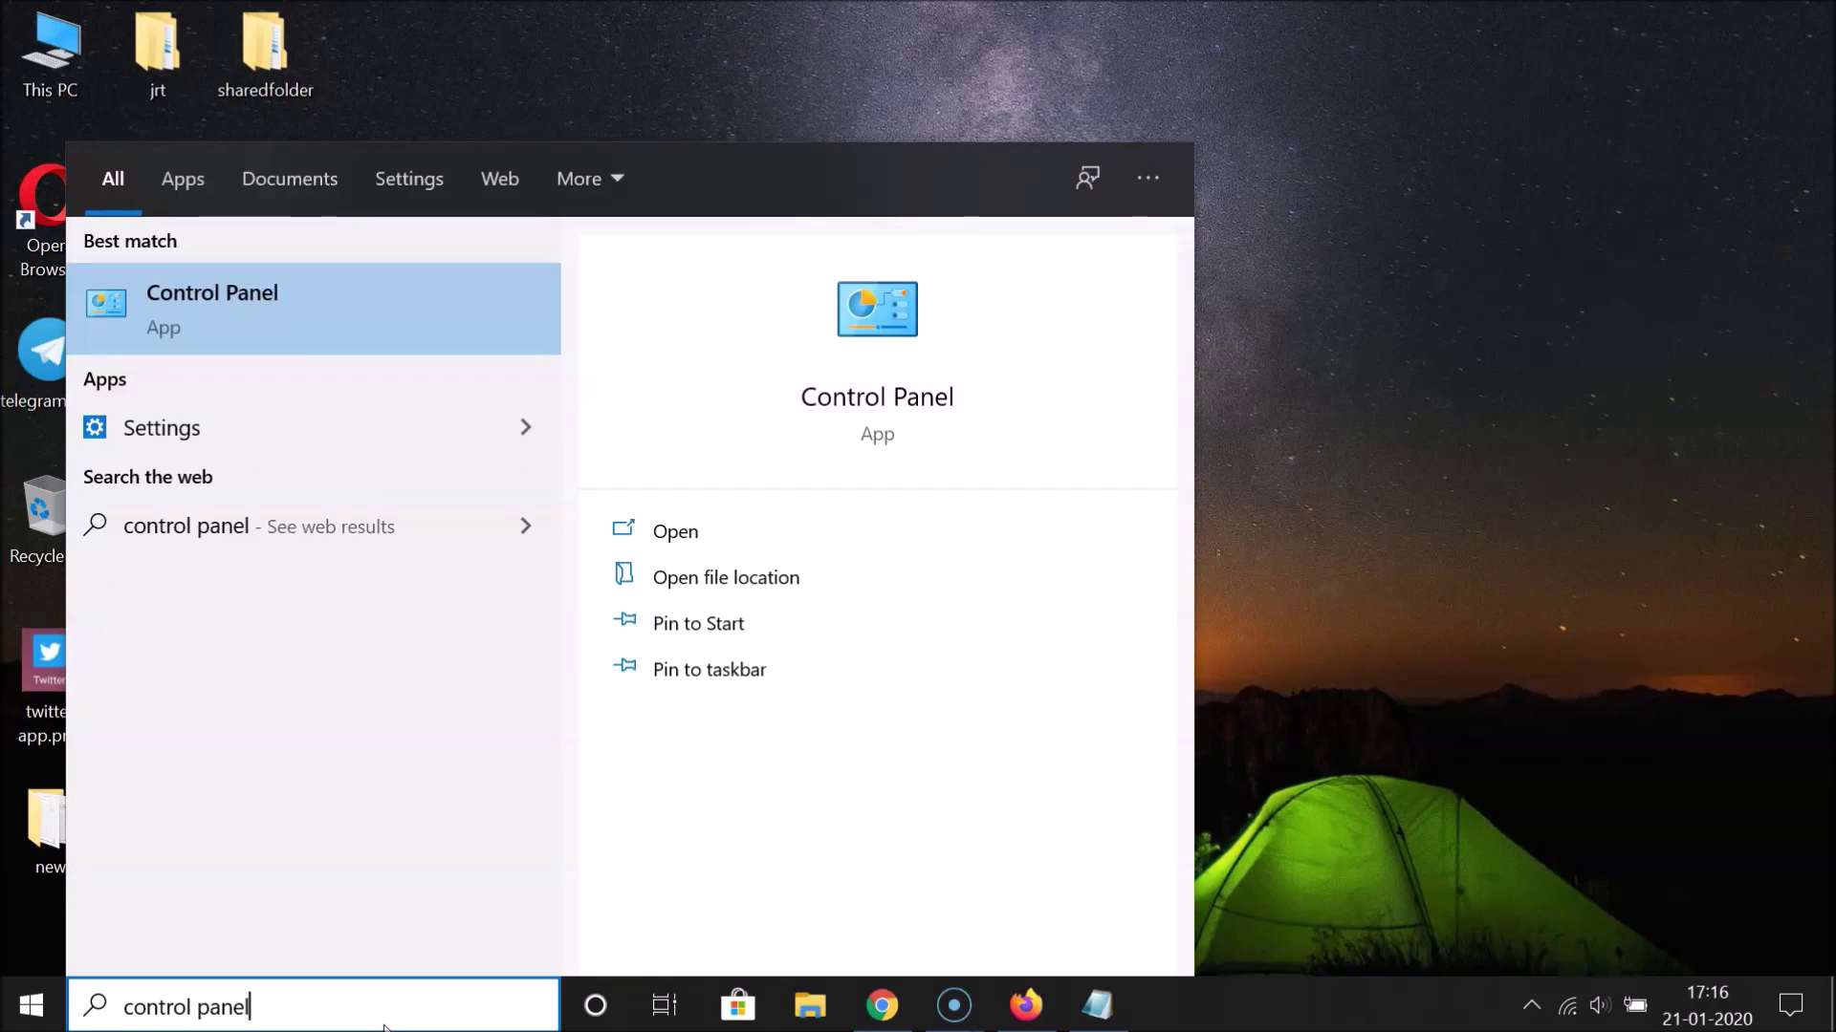
click(203, 329)
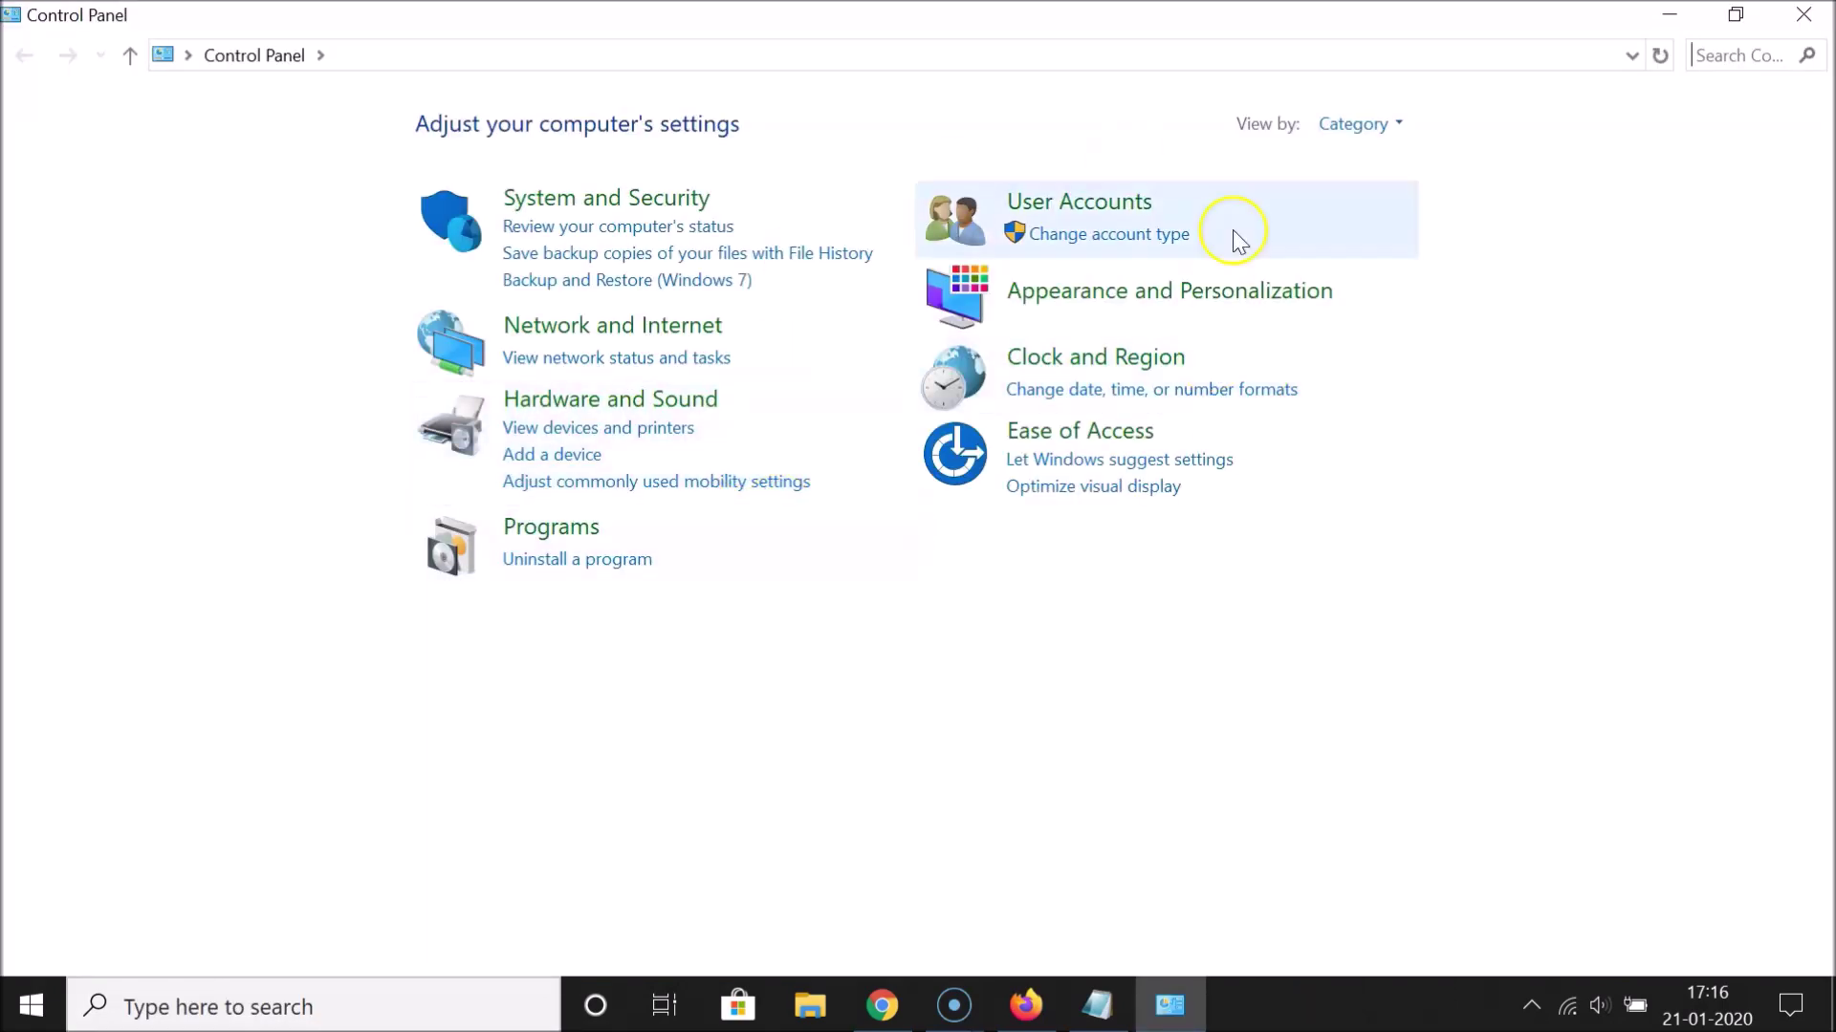
Step: Switch the Control Panel 'View by' setting to Large icons
click(1348, 125)
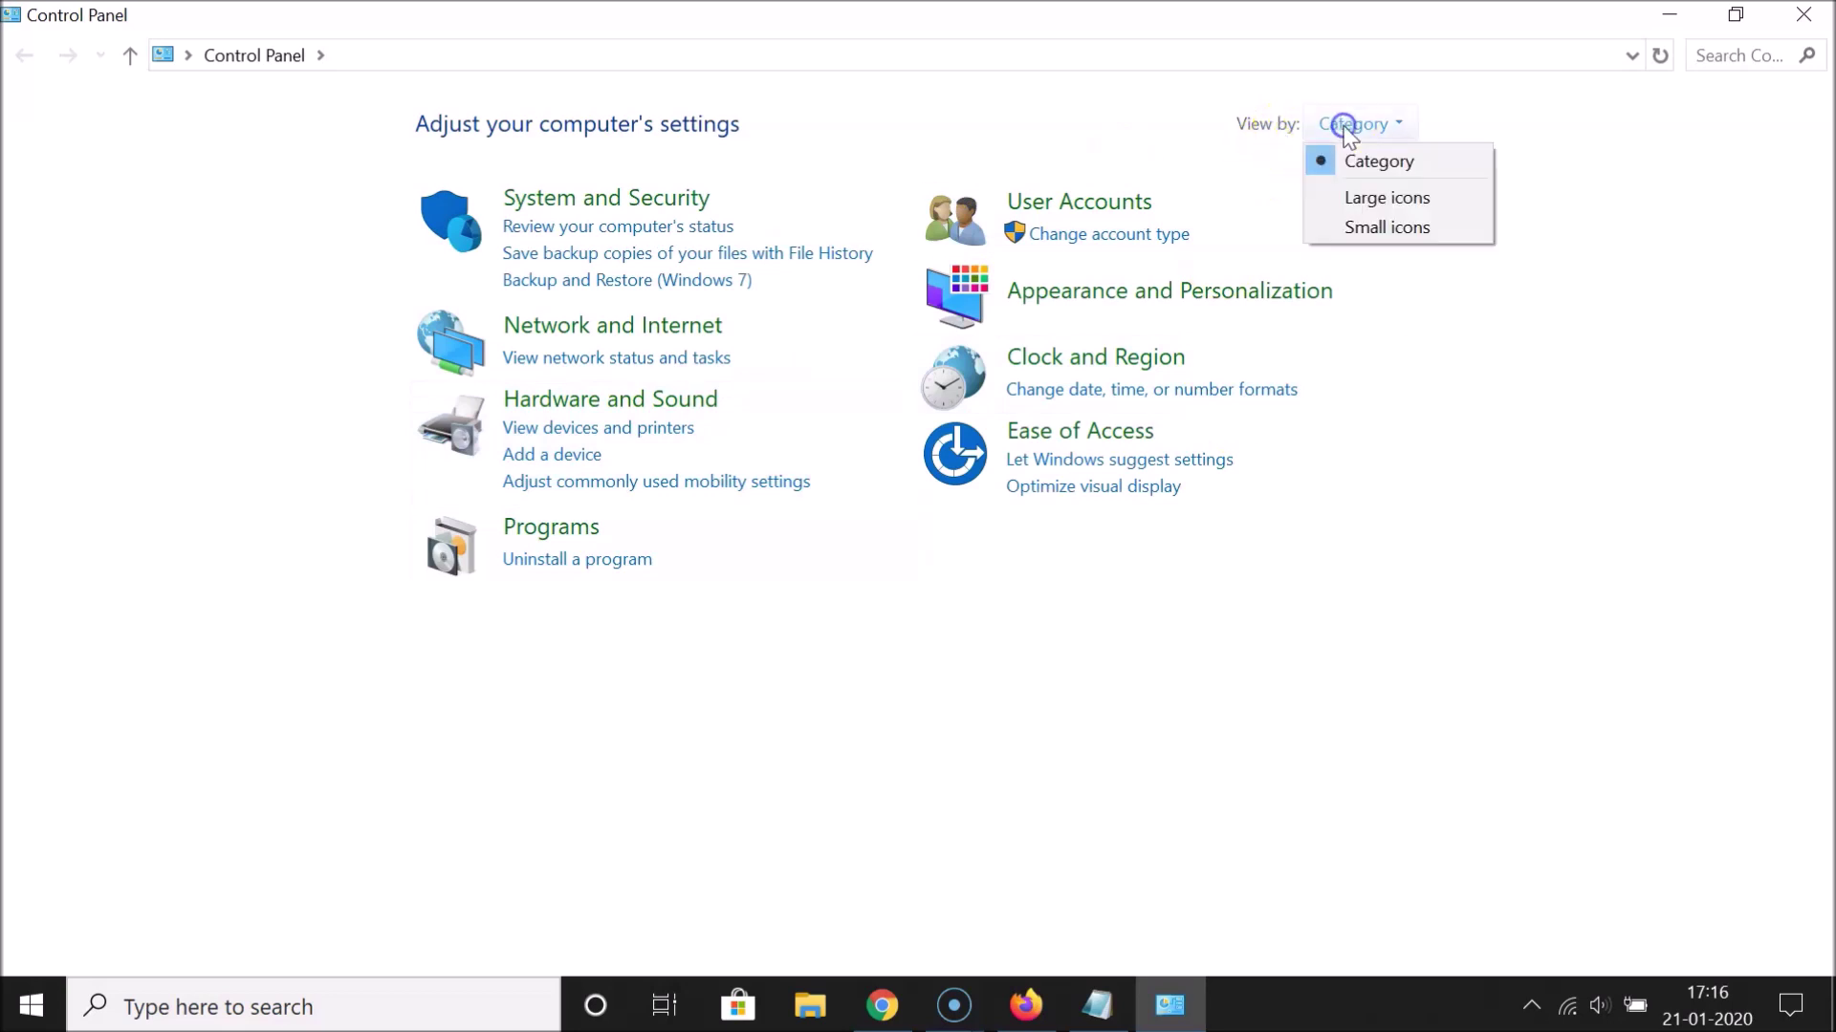
click(1401, 202)
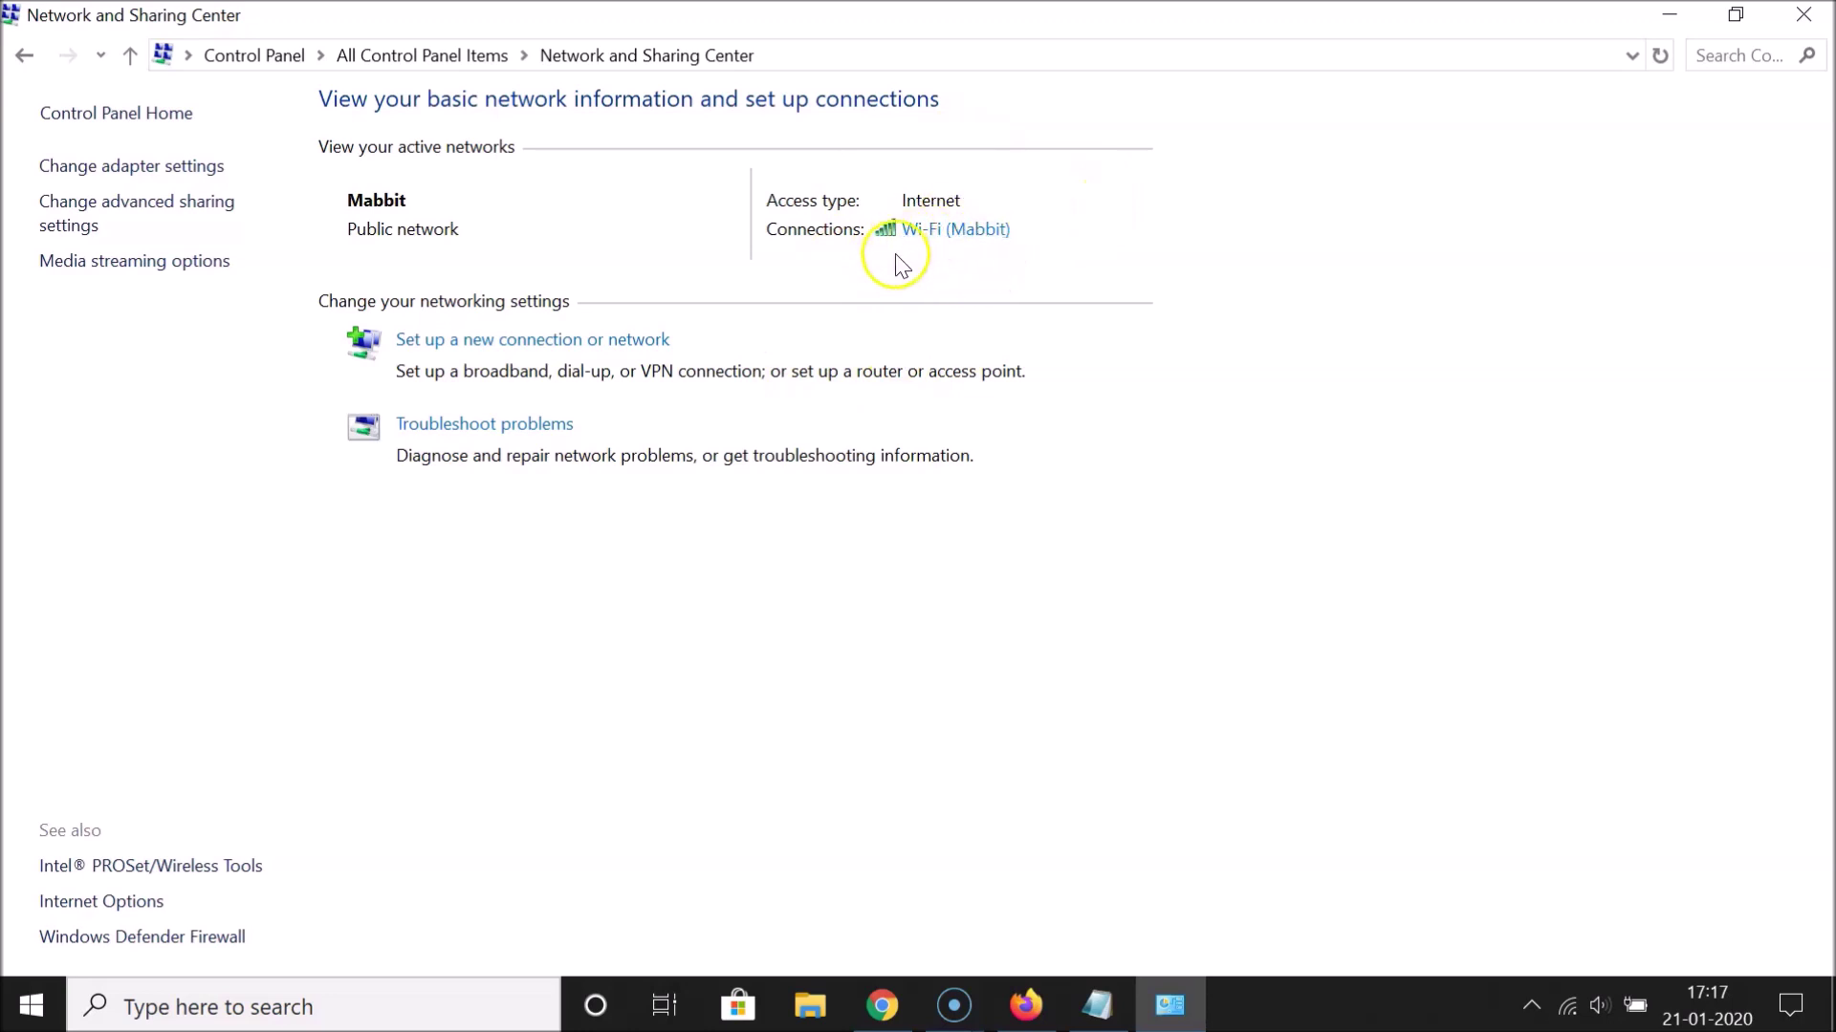
Step: Check the Wi-Fi connection status, close it, and go to Change adapter settings
click(943, 239)
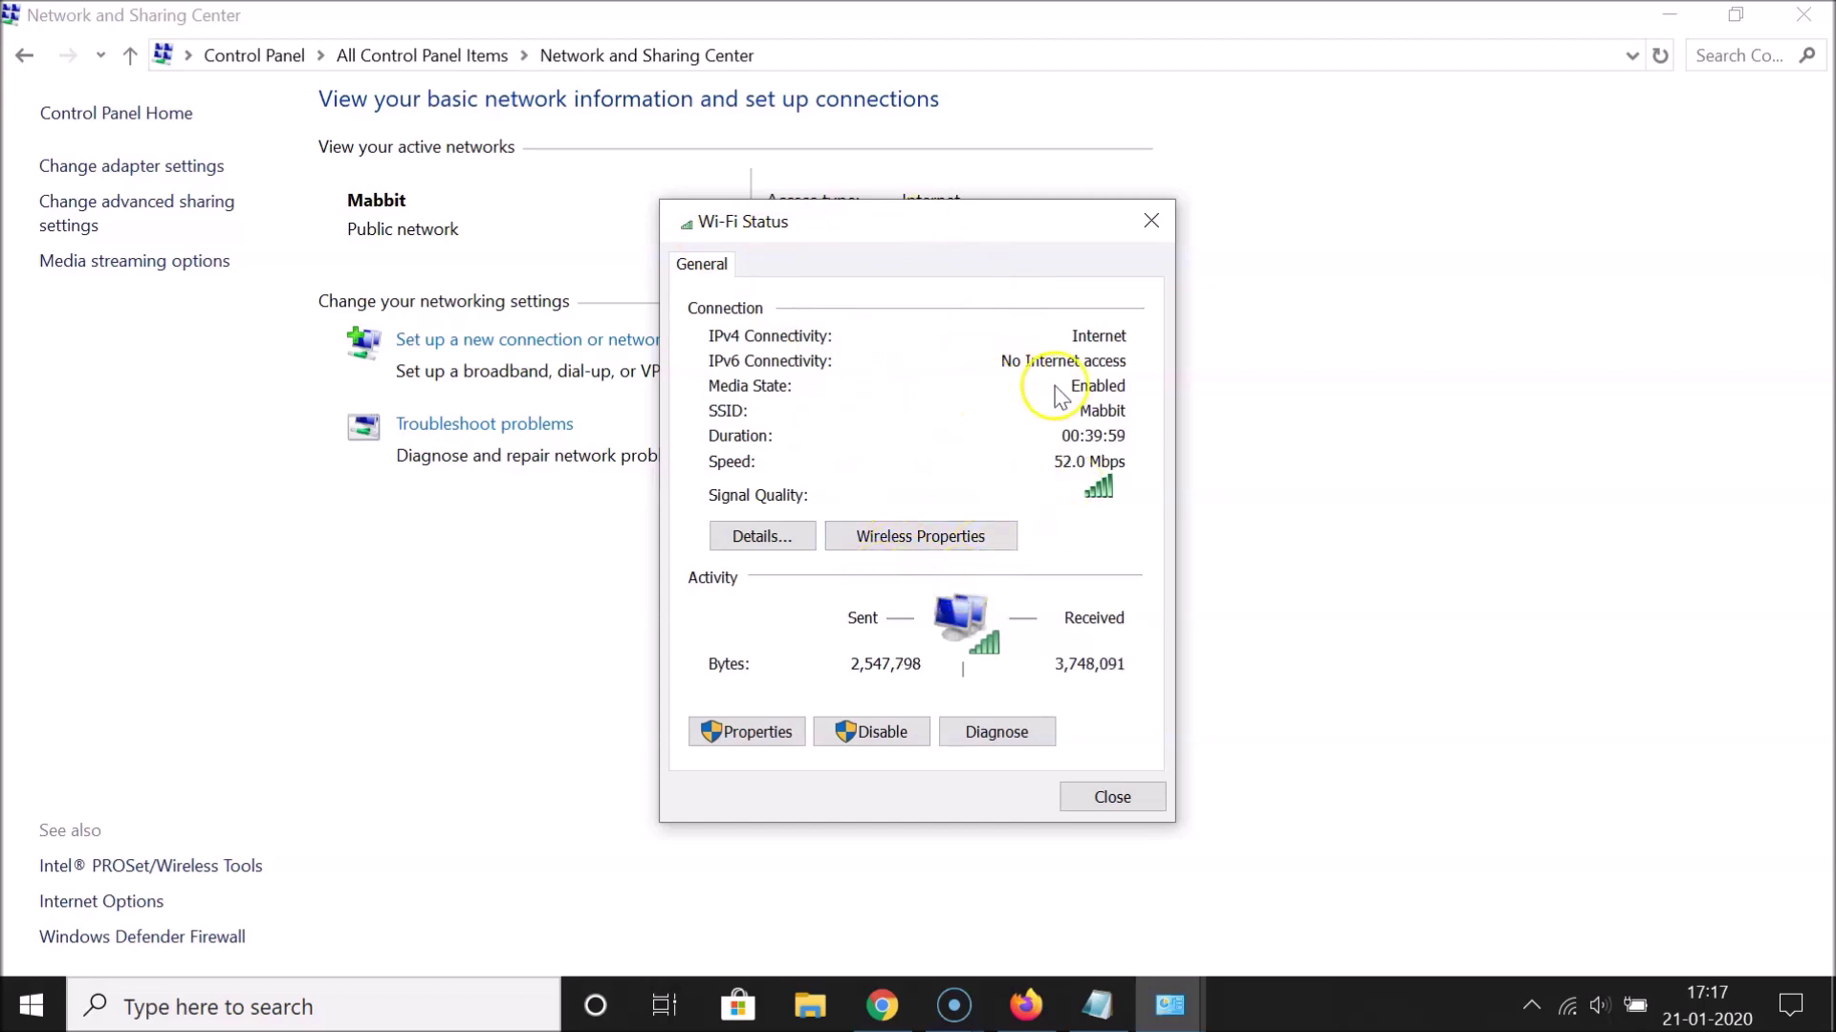
click(1152, 221)
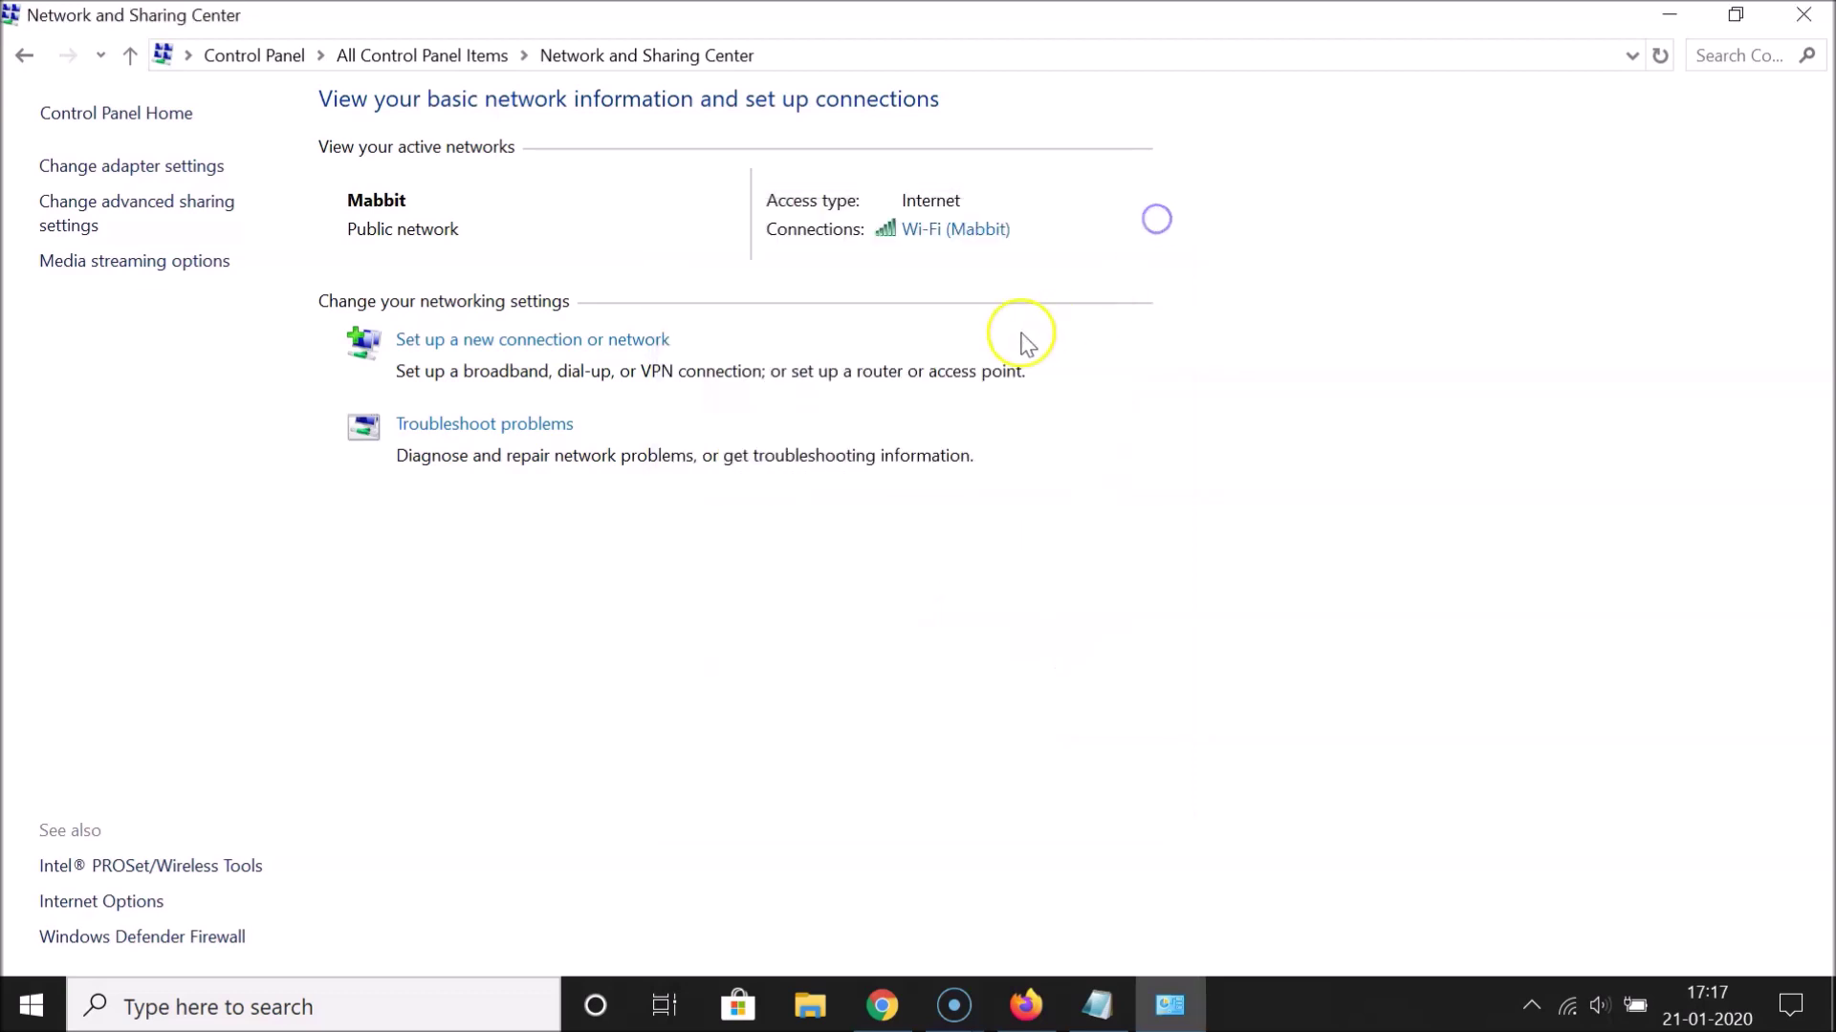
click(160, 168)
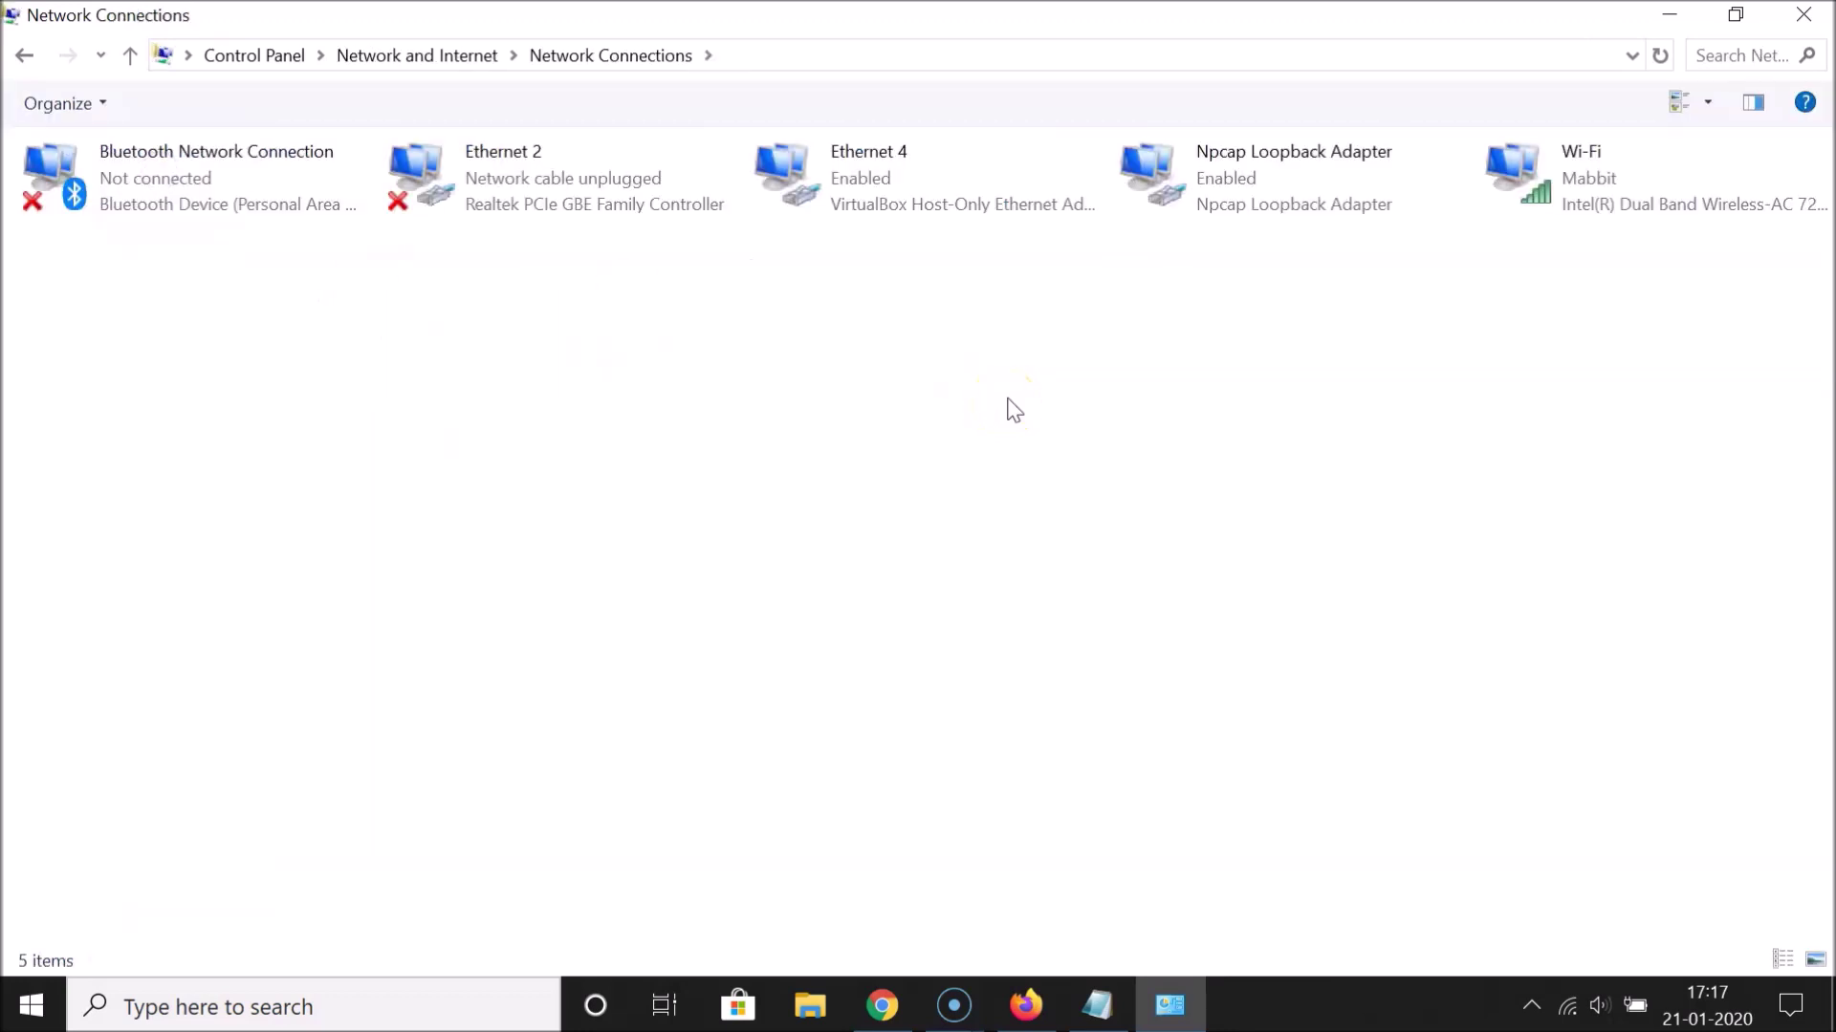
Step: Open the Wi-Fi adapter's Status from its context menu, then its Properties
right_click(1567, 186)
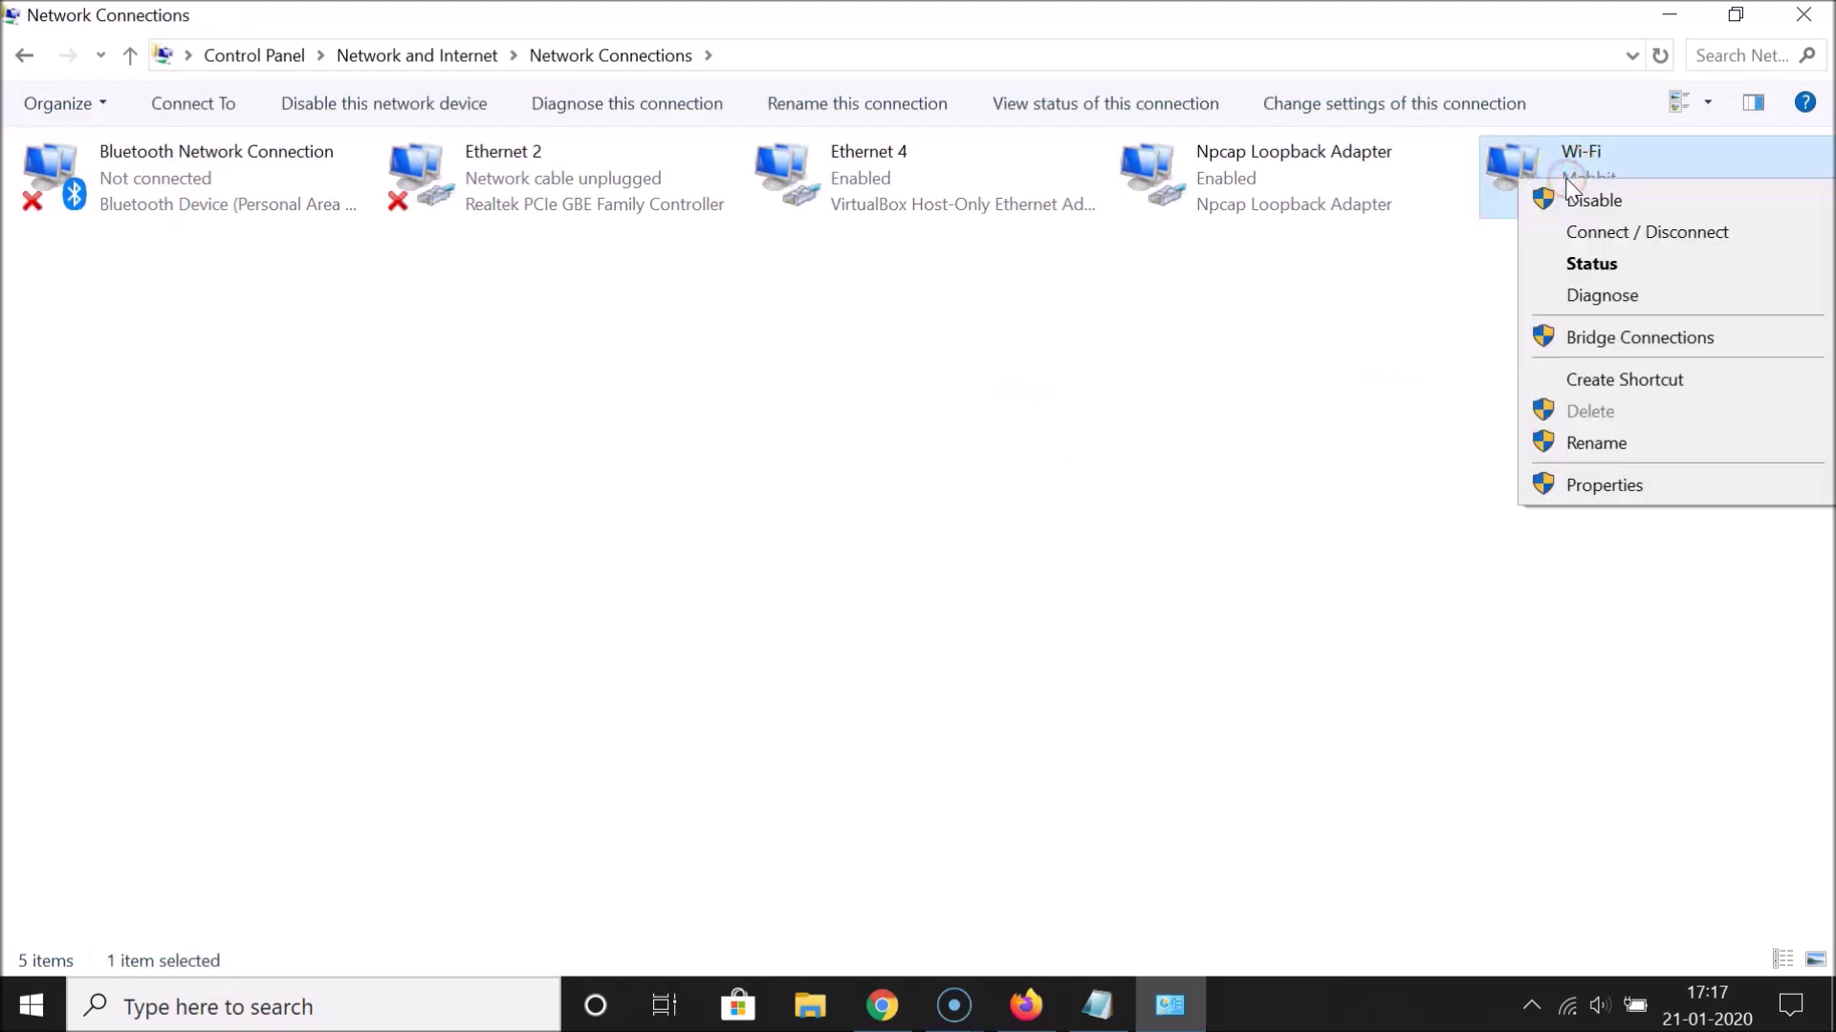
click(1605, 263)
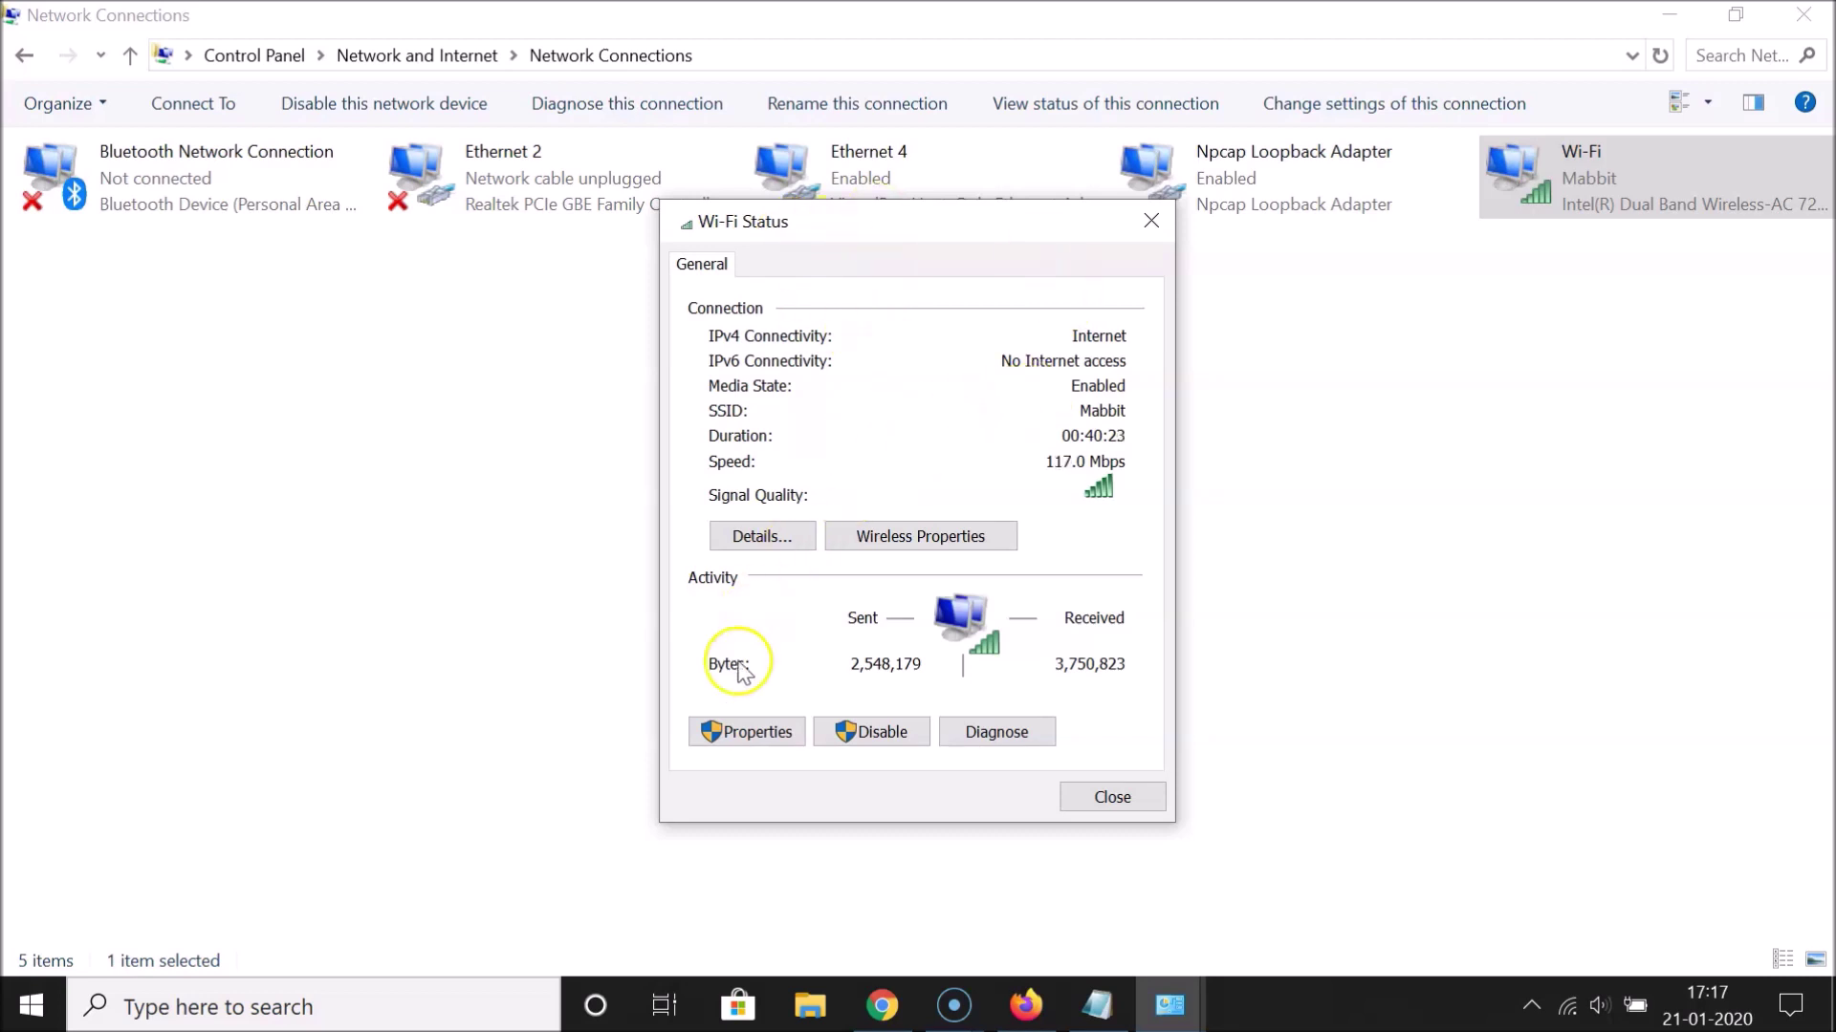
click(752, 746)
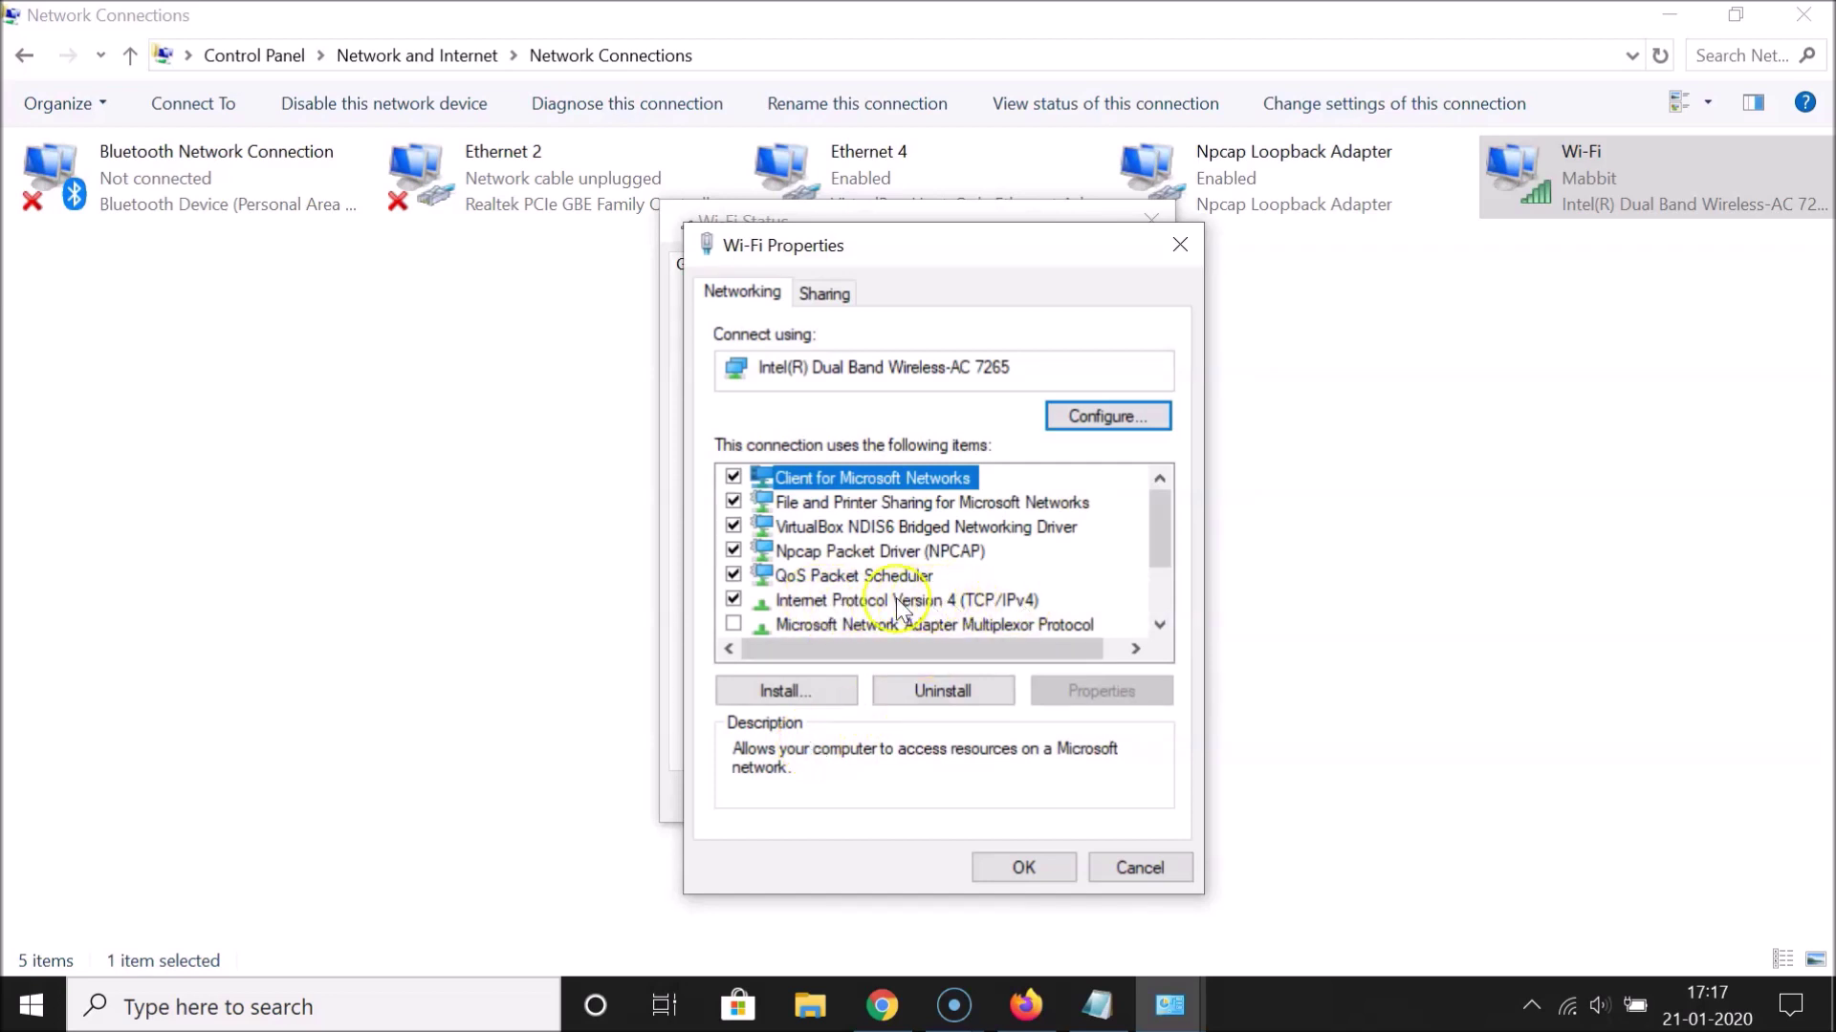
Step: Set Wi-Fi IPv4 properties to 'Use the following DNS server addresses' and bring back the notes
click(937, 601)
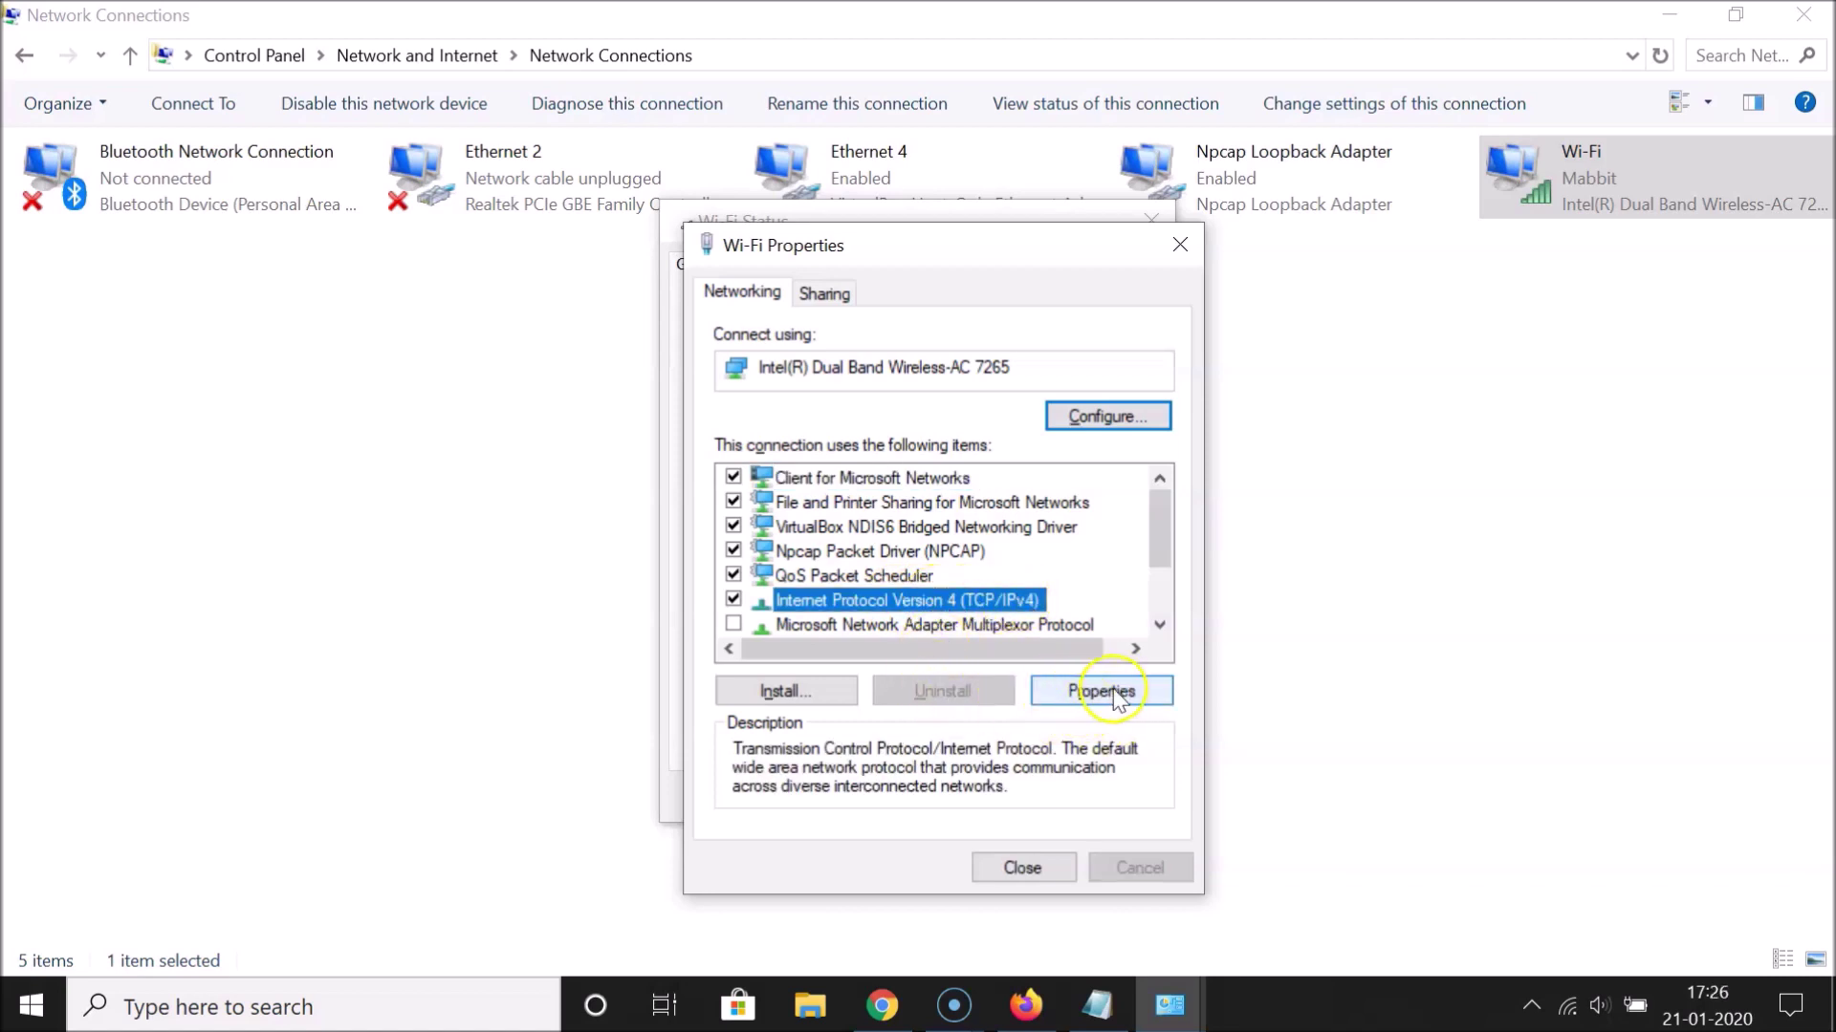
click(1102, 696)
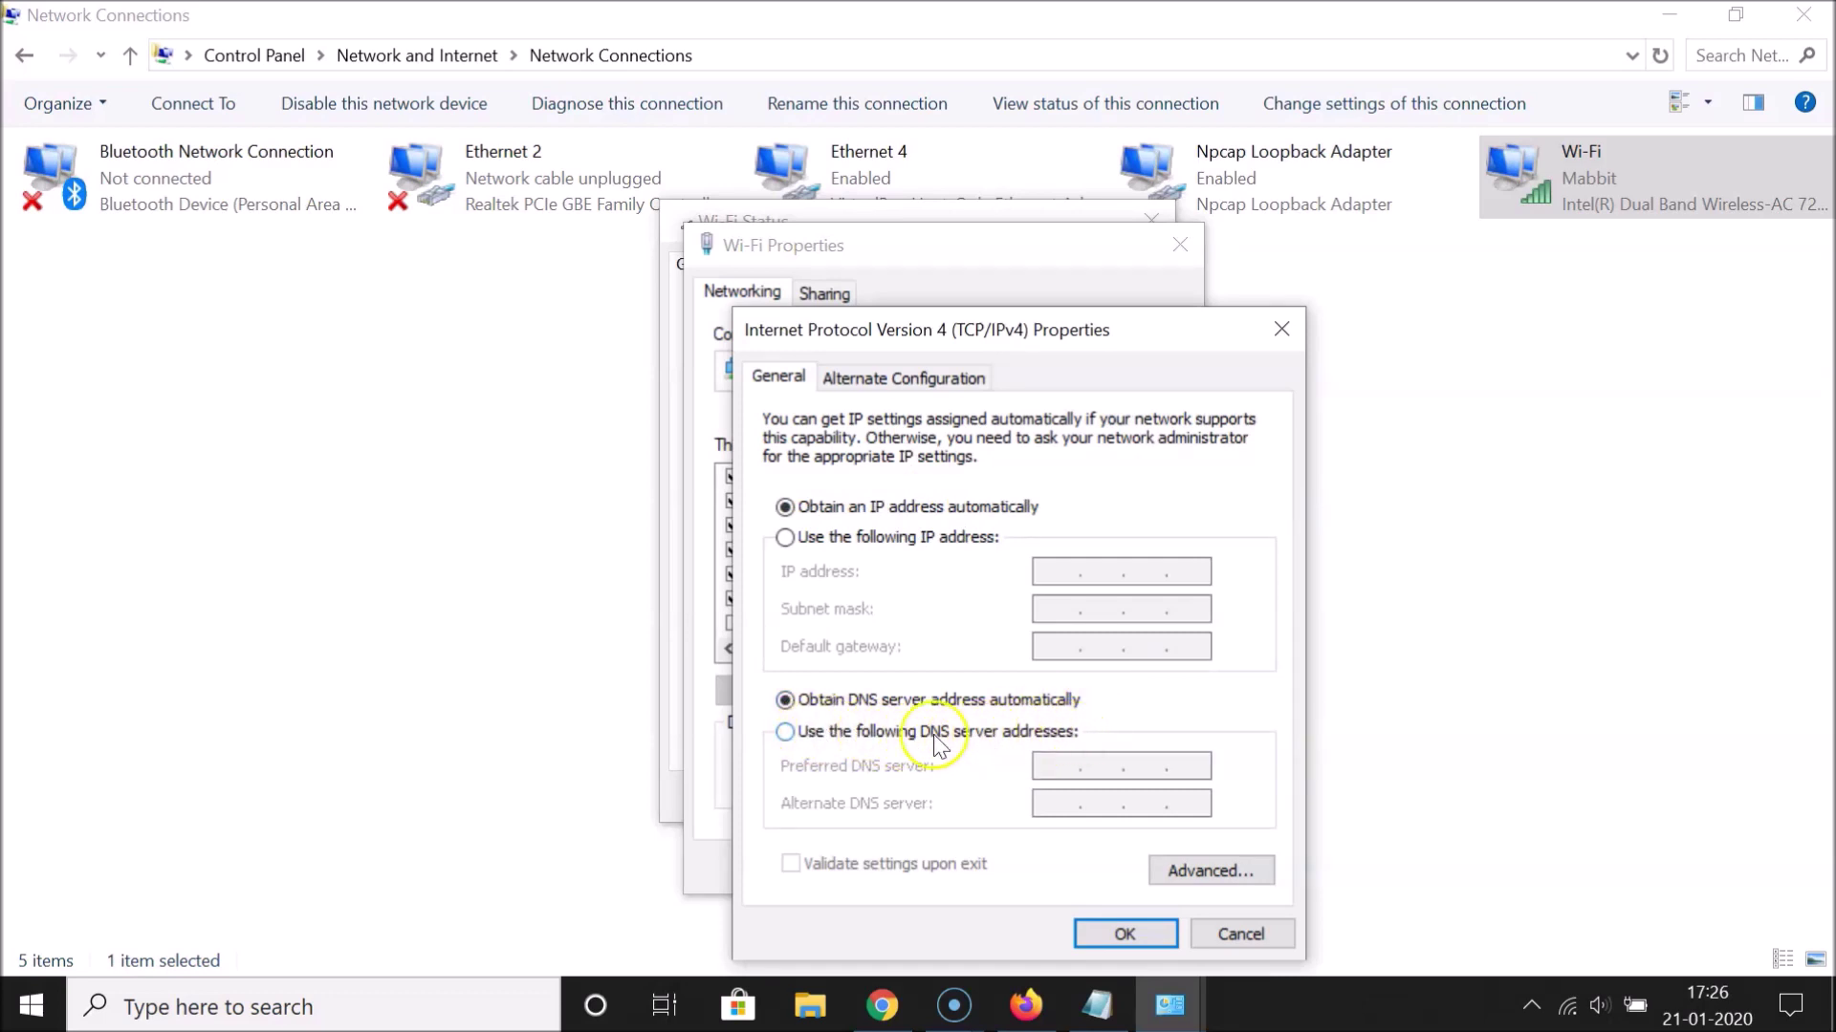
click(786, 732)
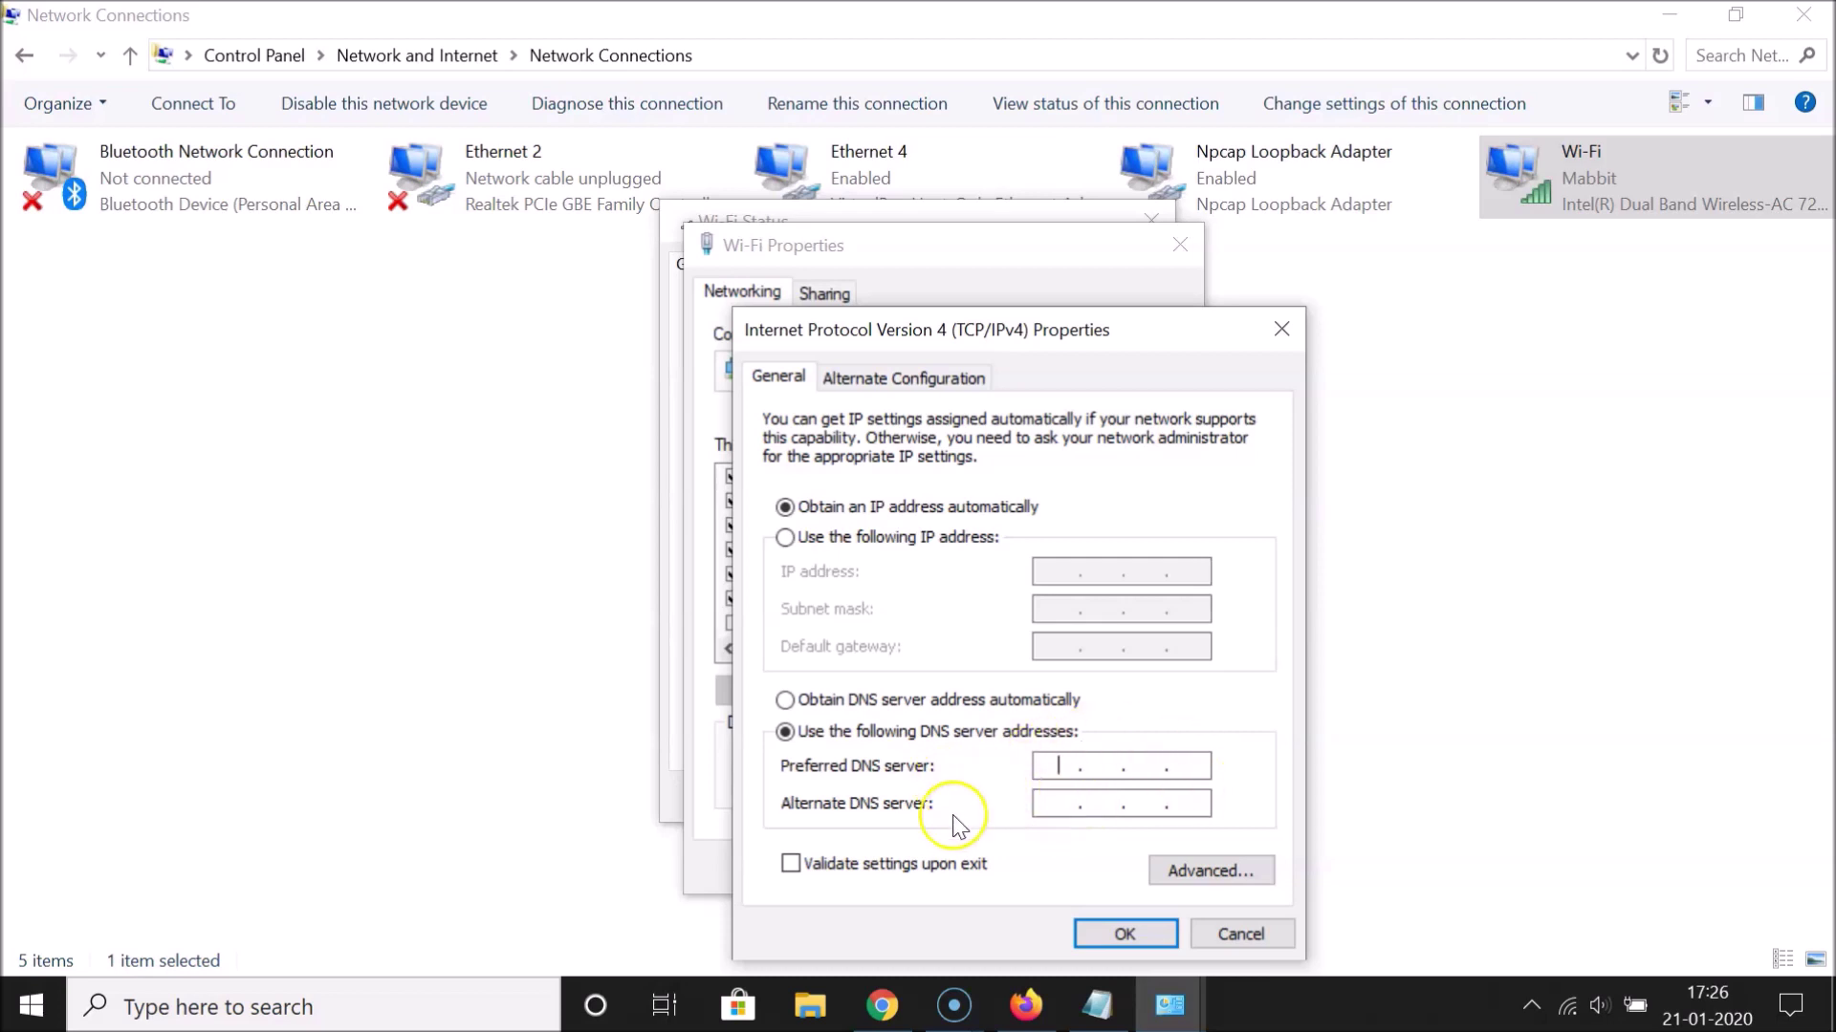
click(1097, 1004)
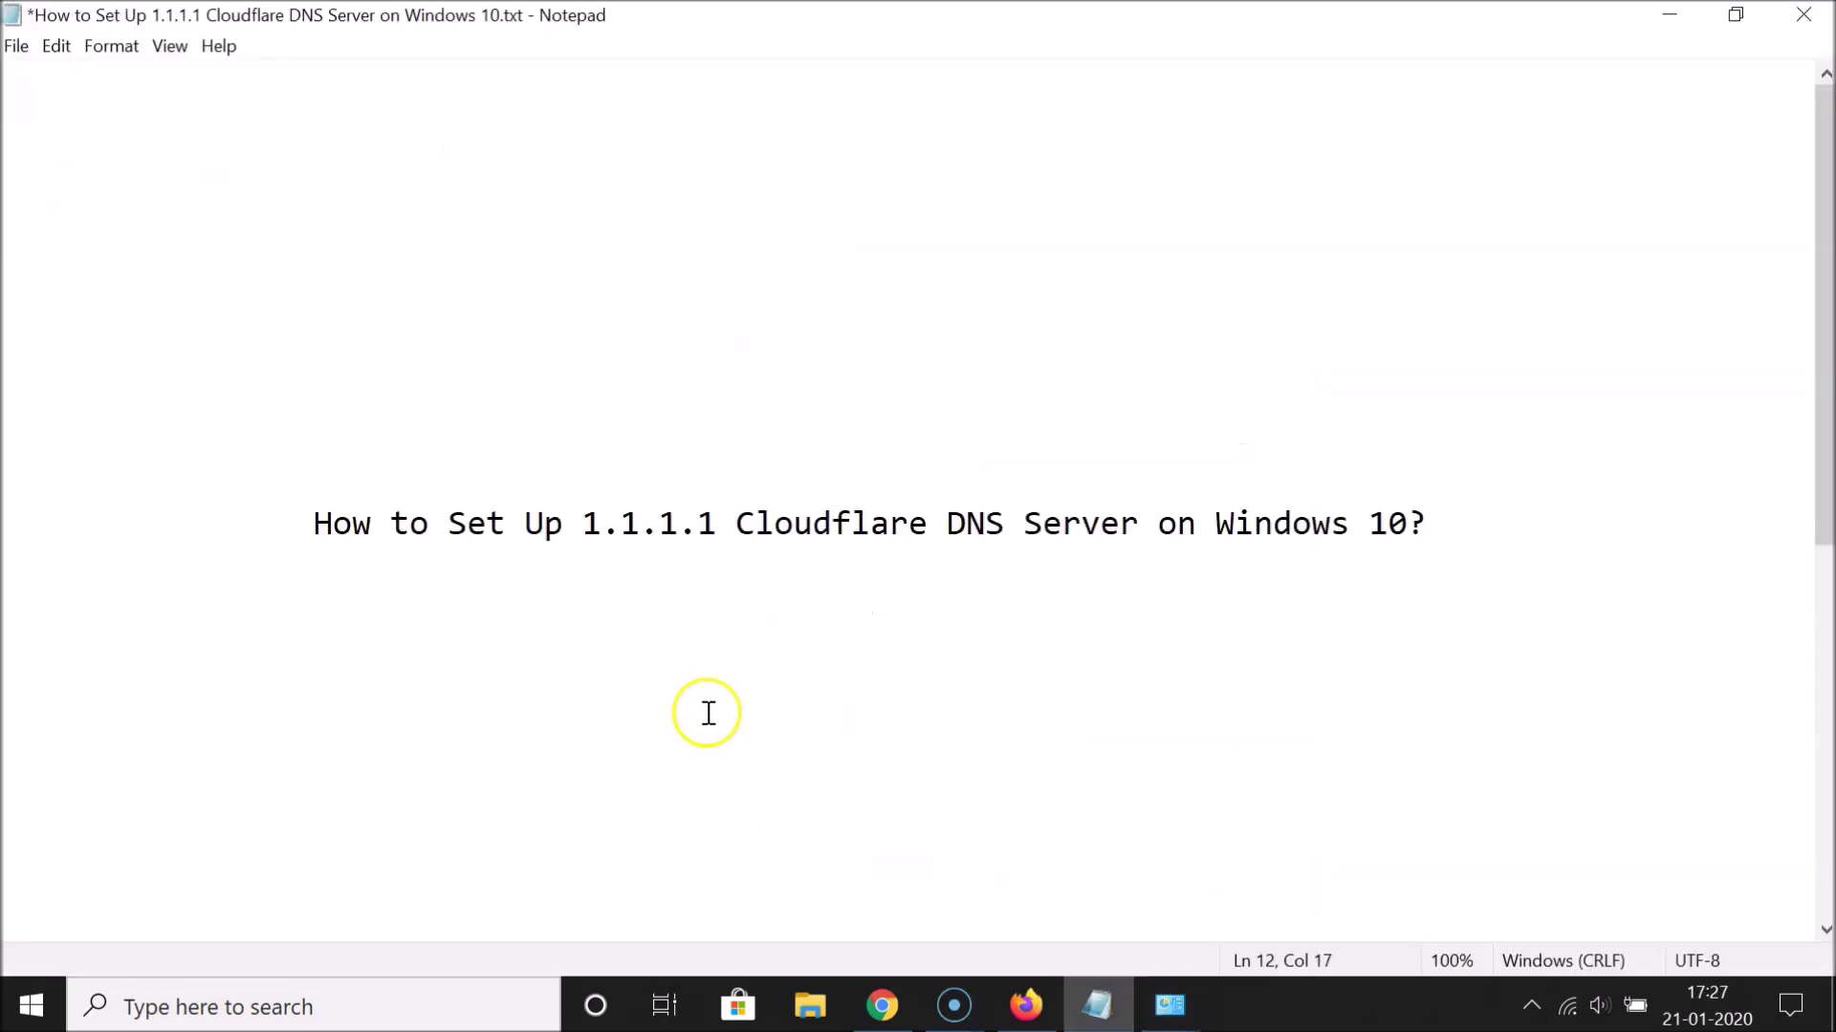
Step: Remove the blank lines above the addresses and highlight IPv4 addresses 1.1.1.1 and 1.0.0.1
scroll(697, 704, down, 2)
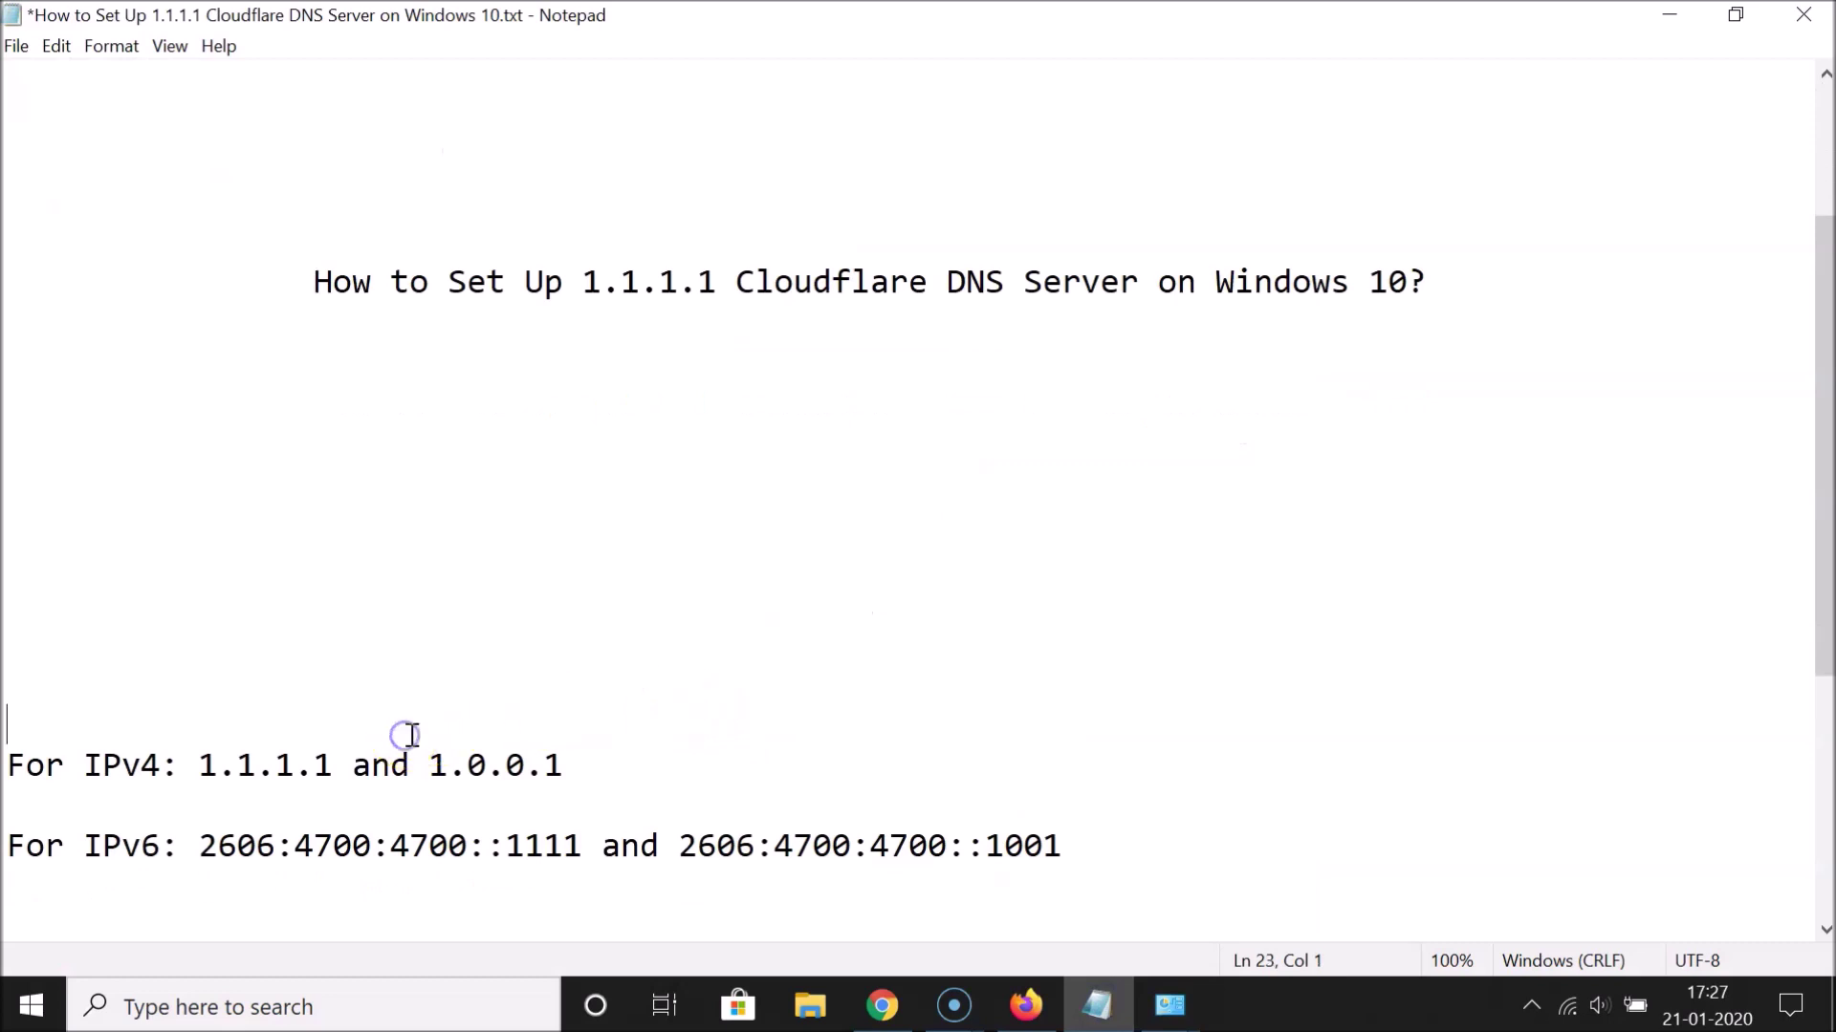
key(BackSpace)
key(BackSpace)
key(BackSpace)
key(BackSpace)
key(BackSpace)
key(BackSpace)
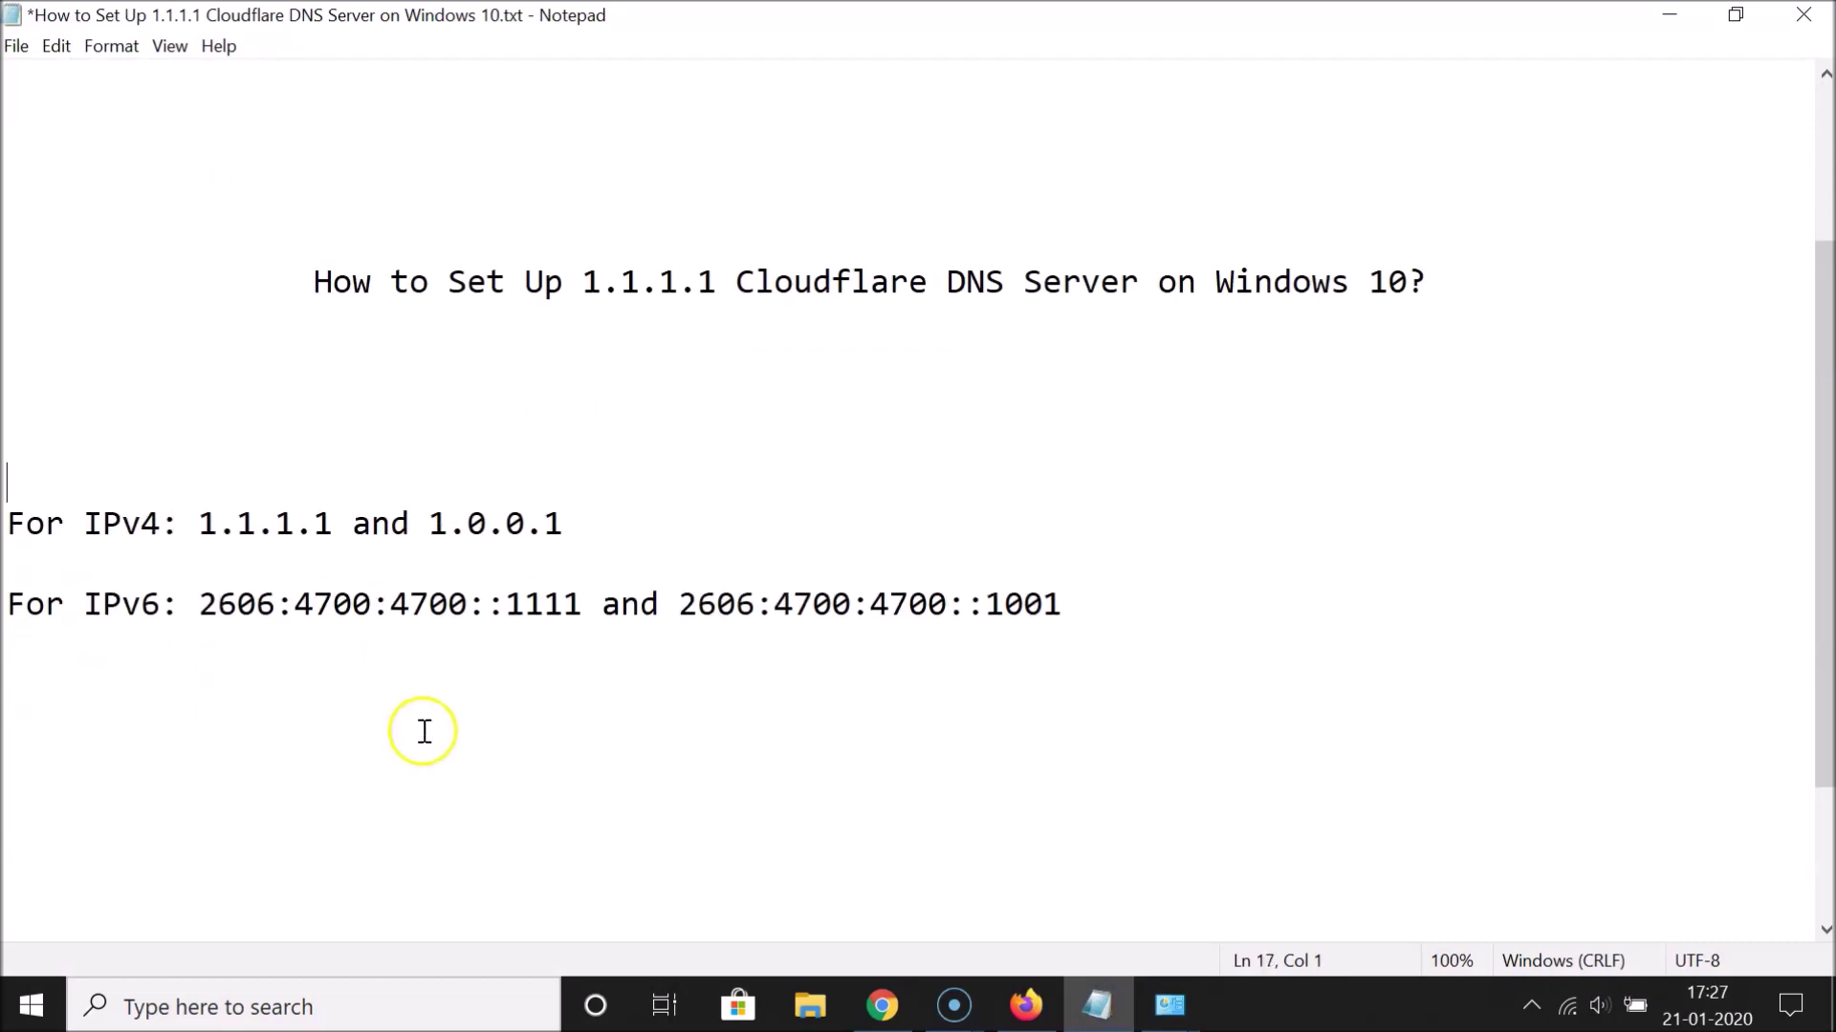
drag(191, 531, 314, 529)
drag(429, 524, 586, 525)
click(583, 524)
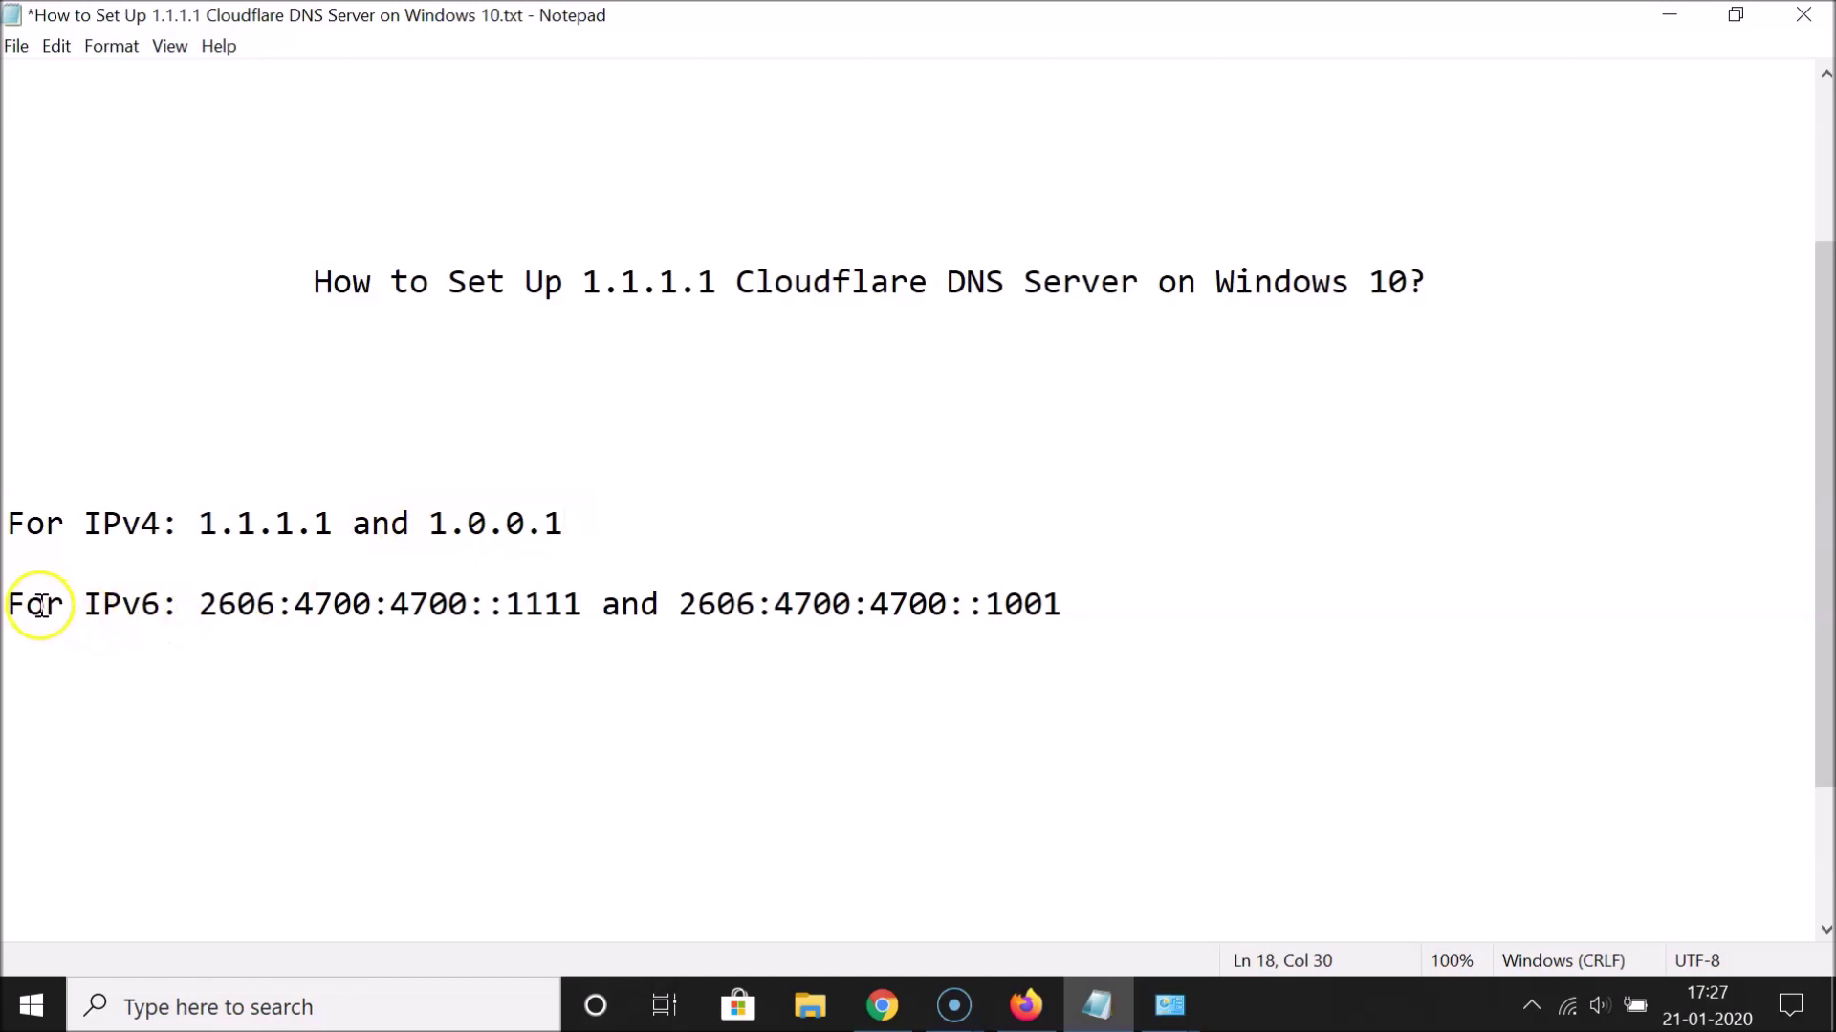
Step: Highlight IPv6 addresses 2606:4700:4700::1111 and ::1001, then return to the network settings
drag(198, 607, 558, 601)
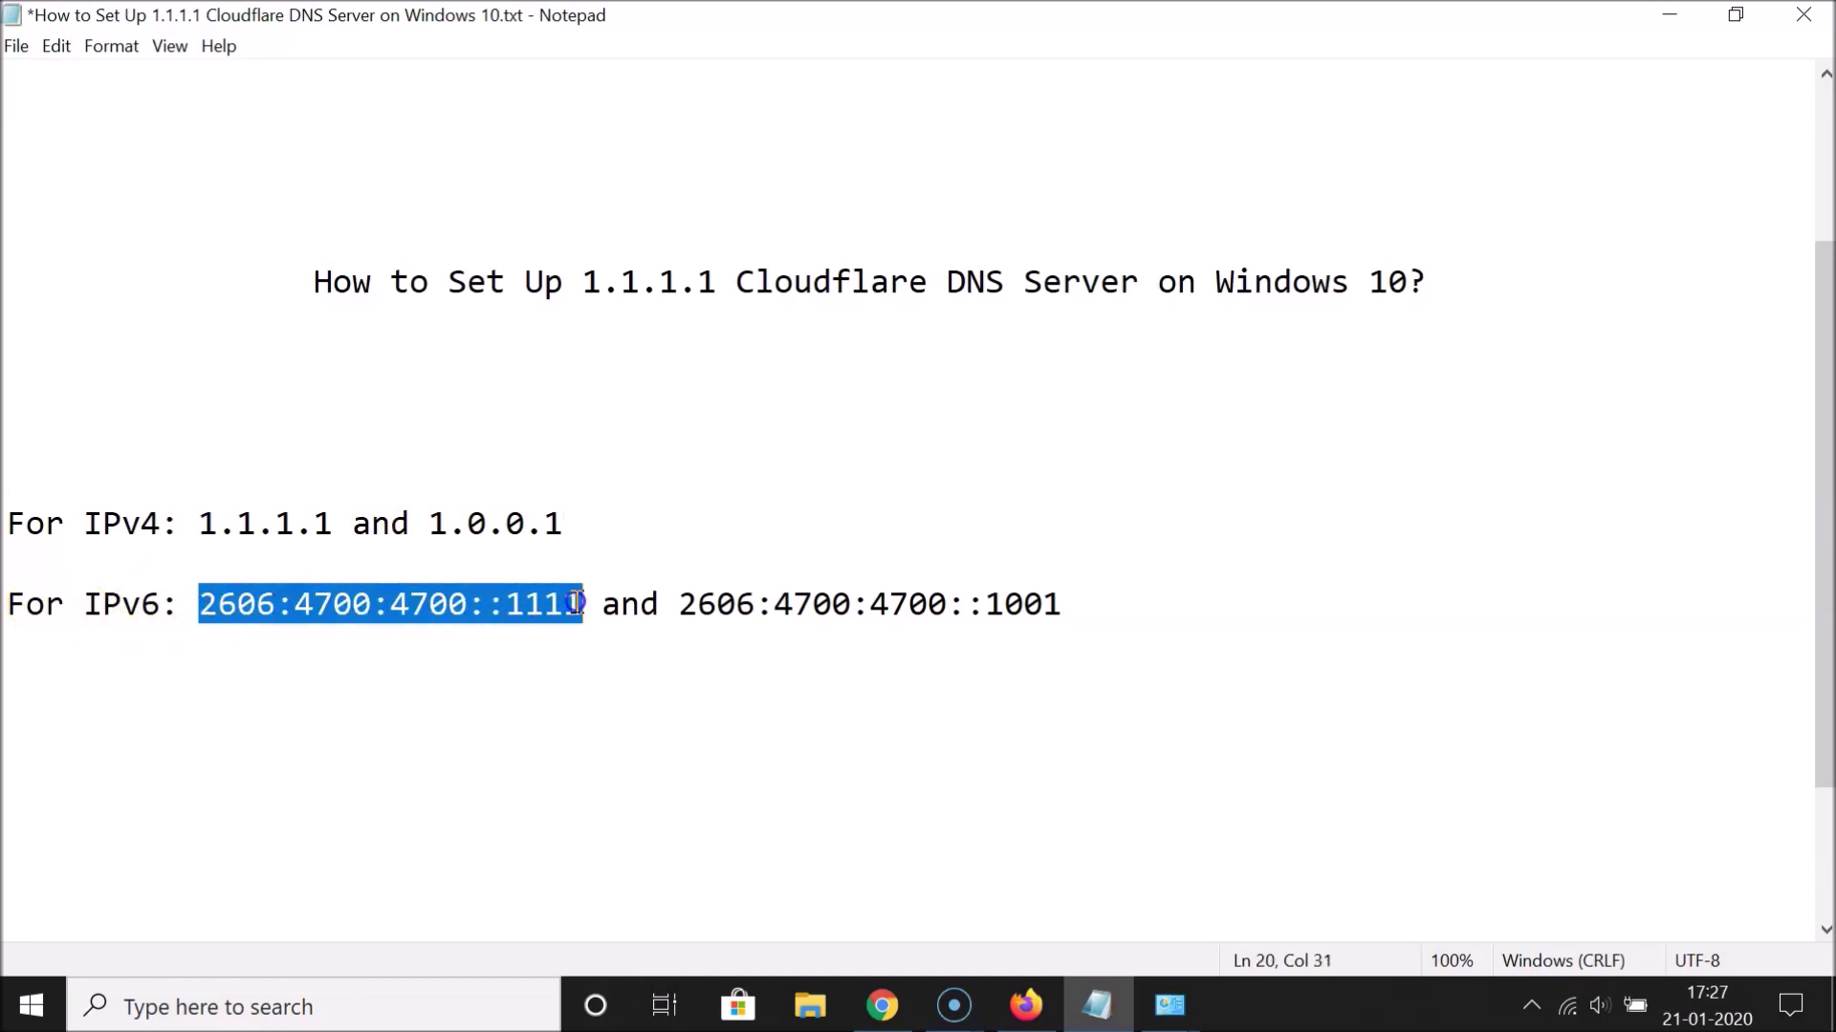
drag(678, 607, 1058, 607)
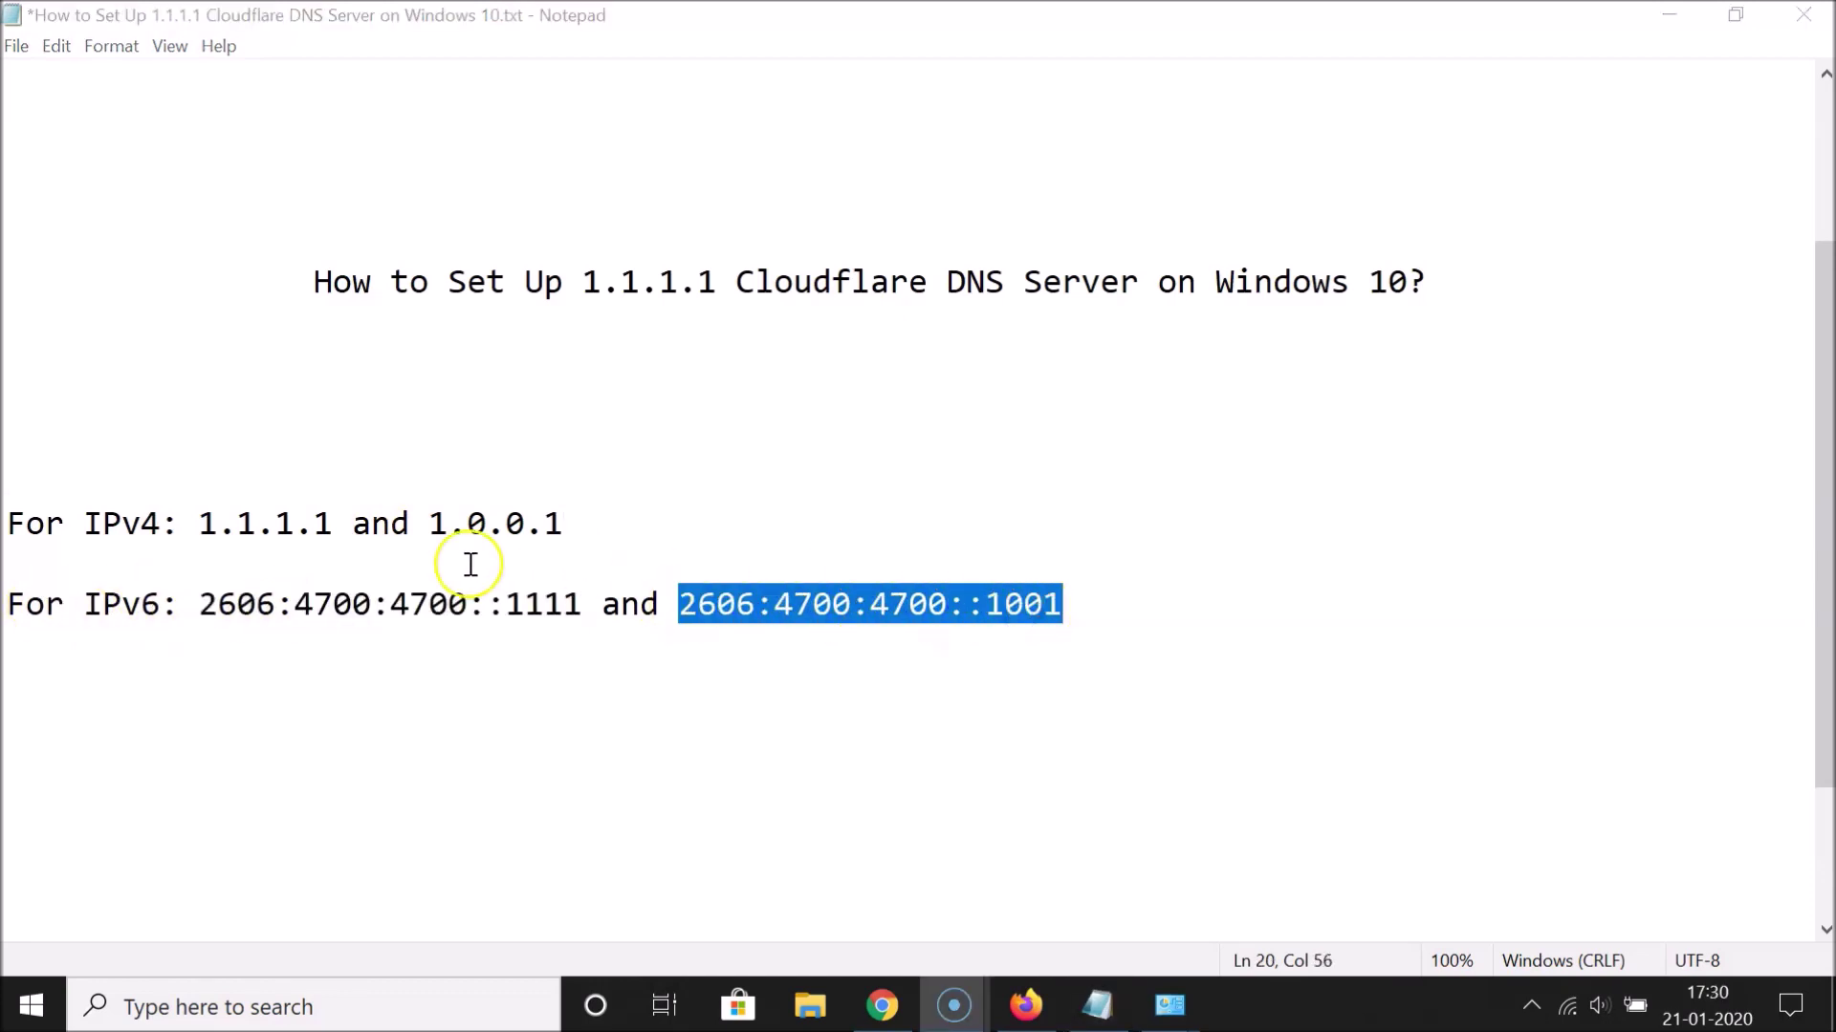
drag(198, 524, 572, 531)
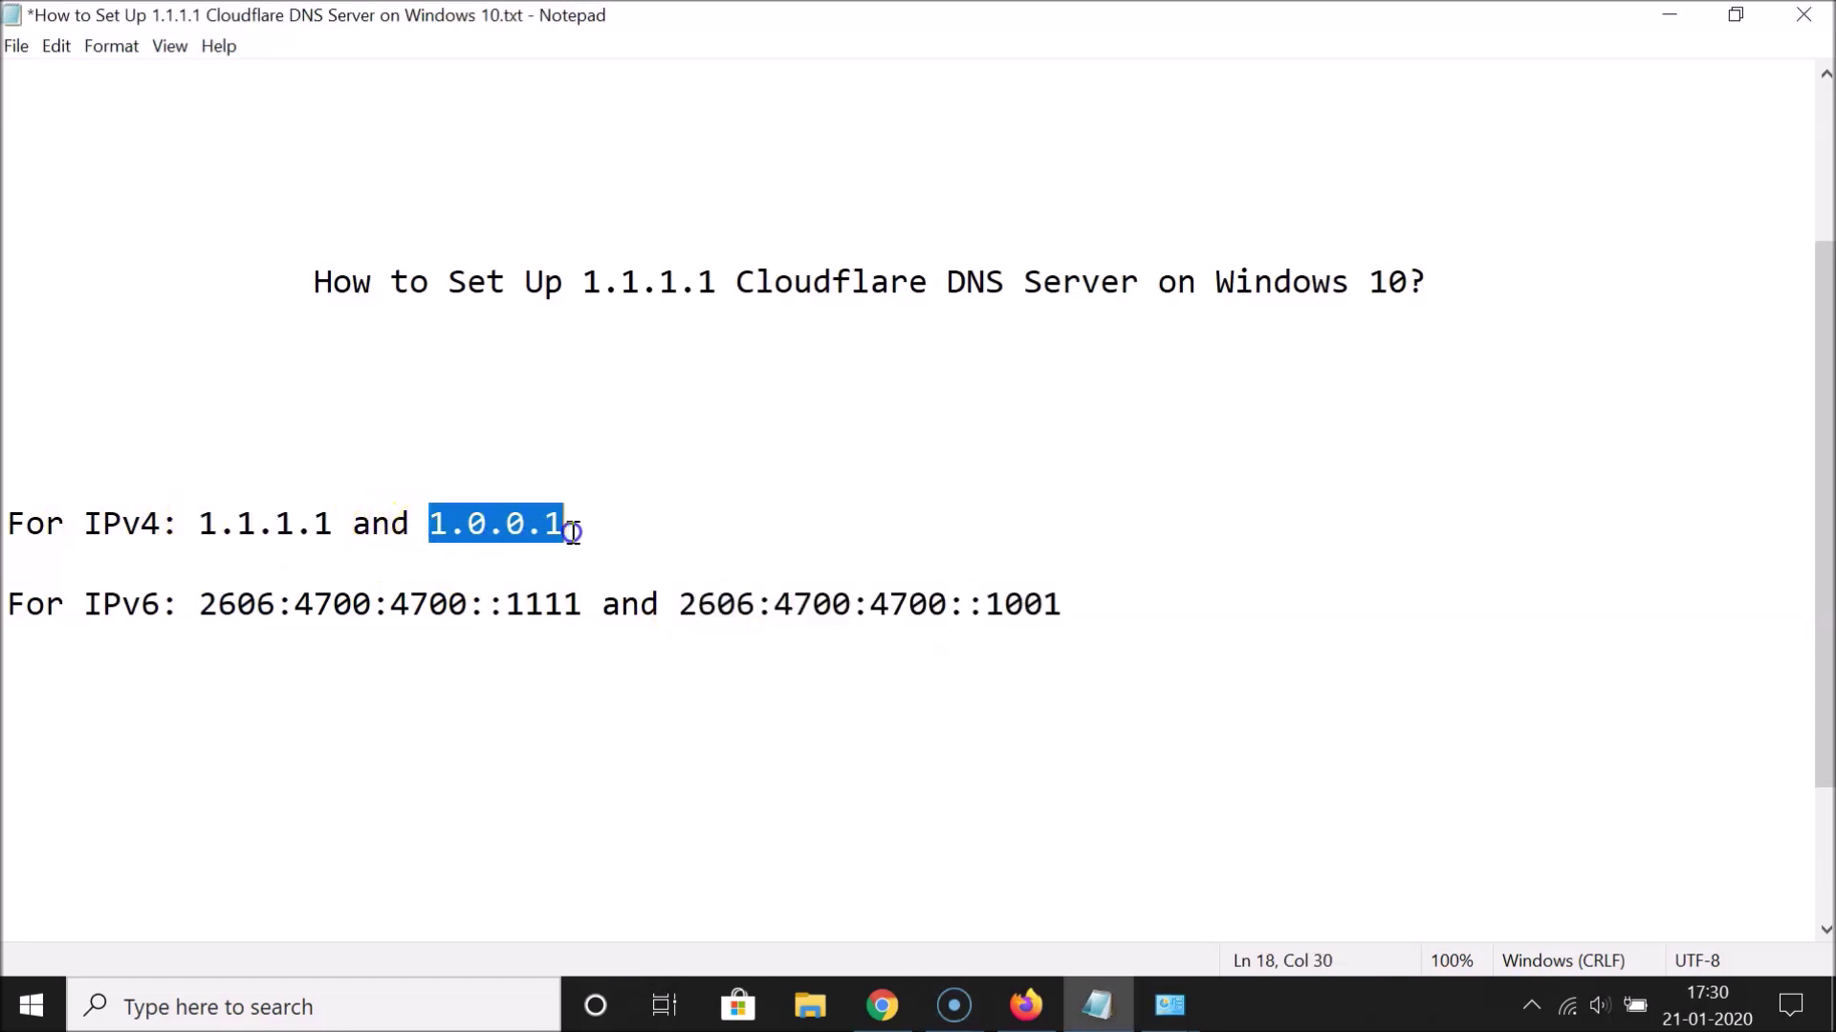
click(570, 529)
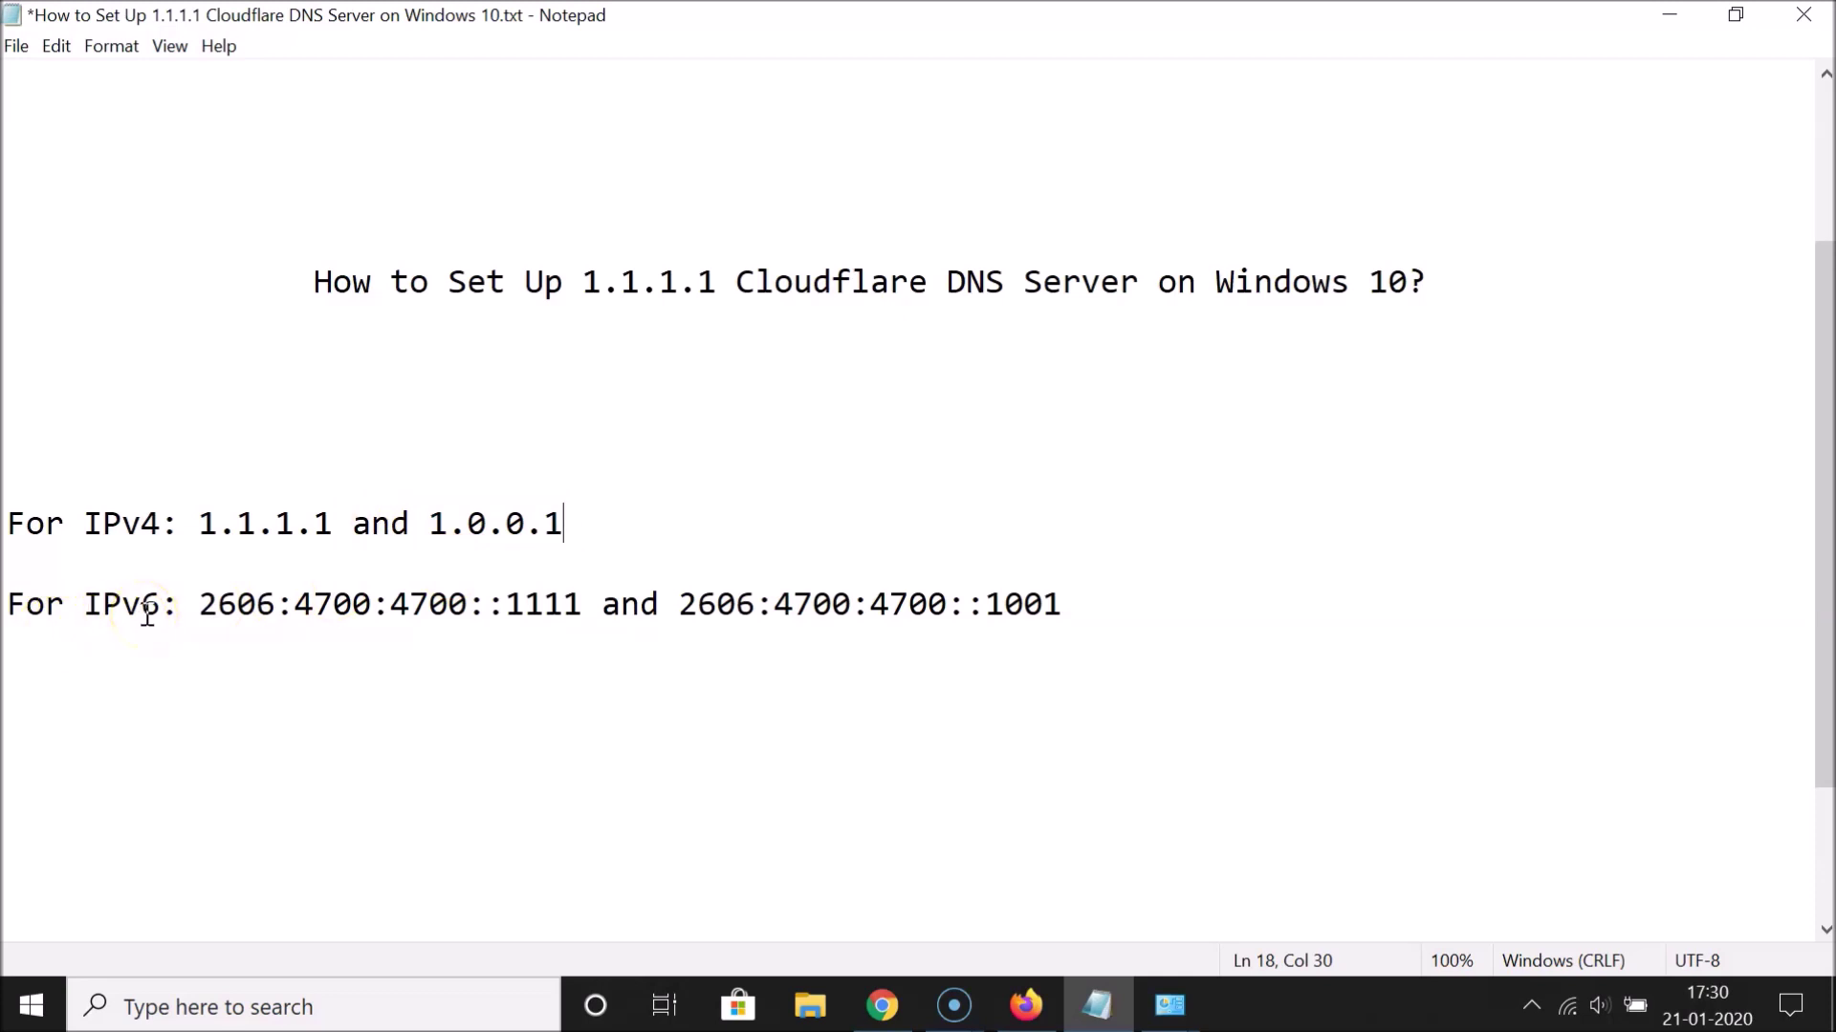
drag(196, 614, 1090, 612)
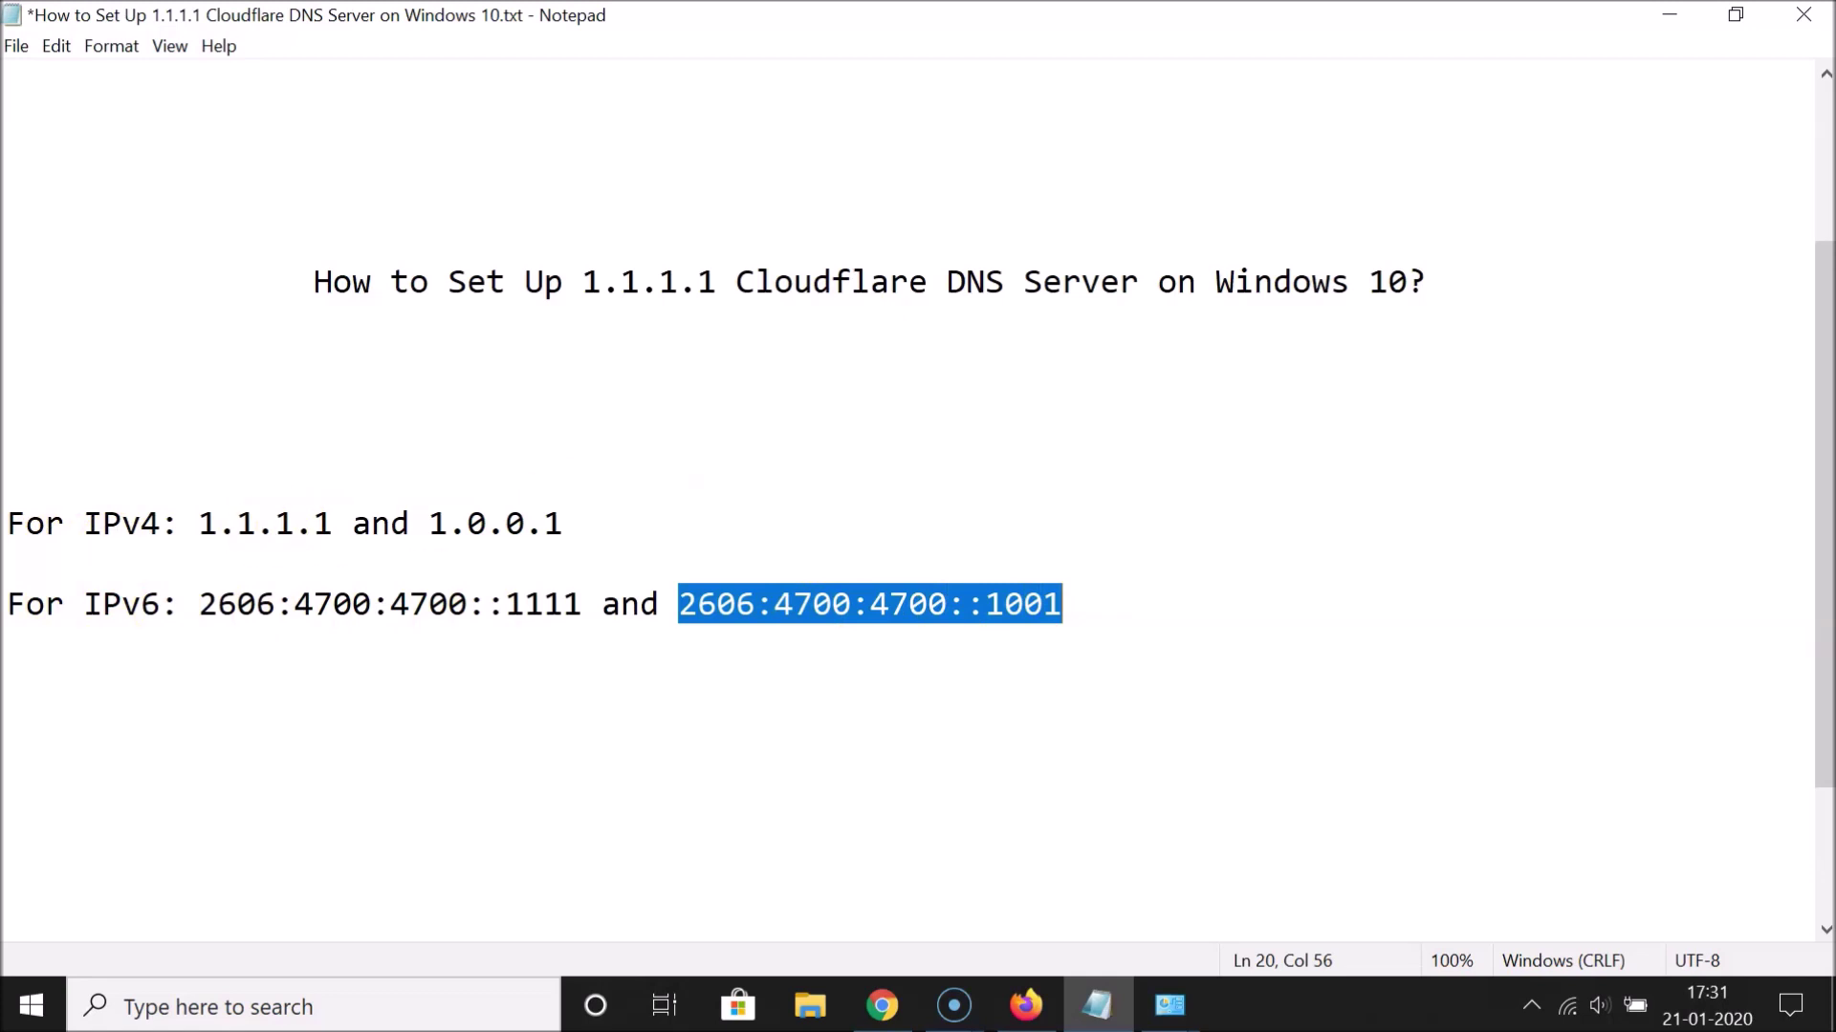
click(1169, 1004)
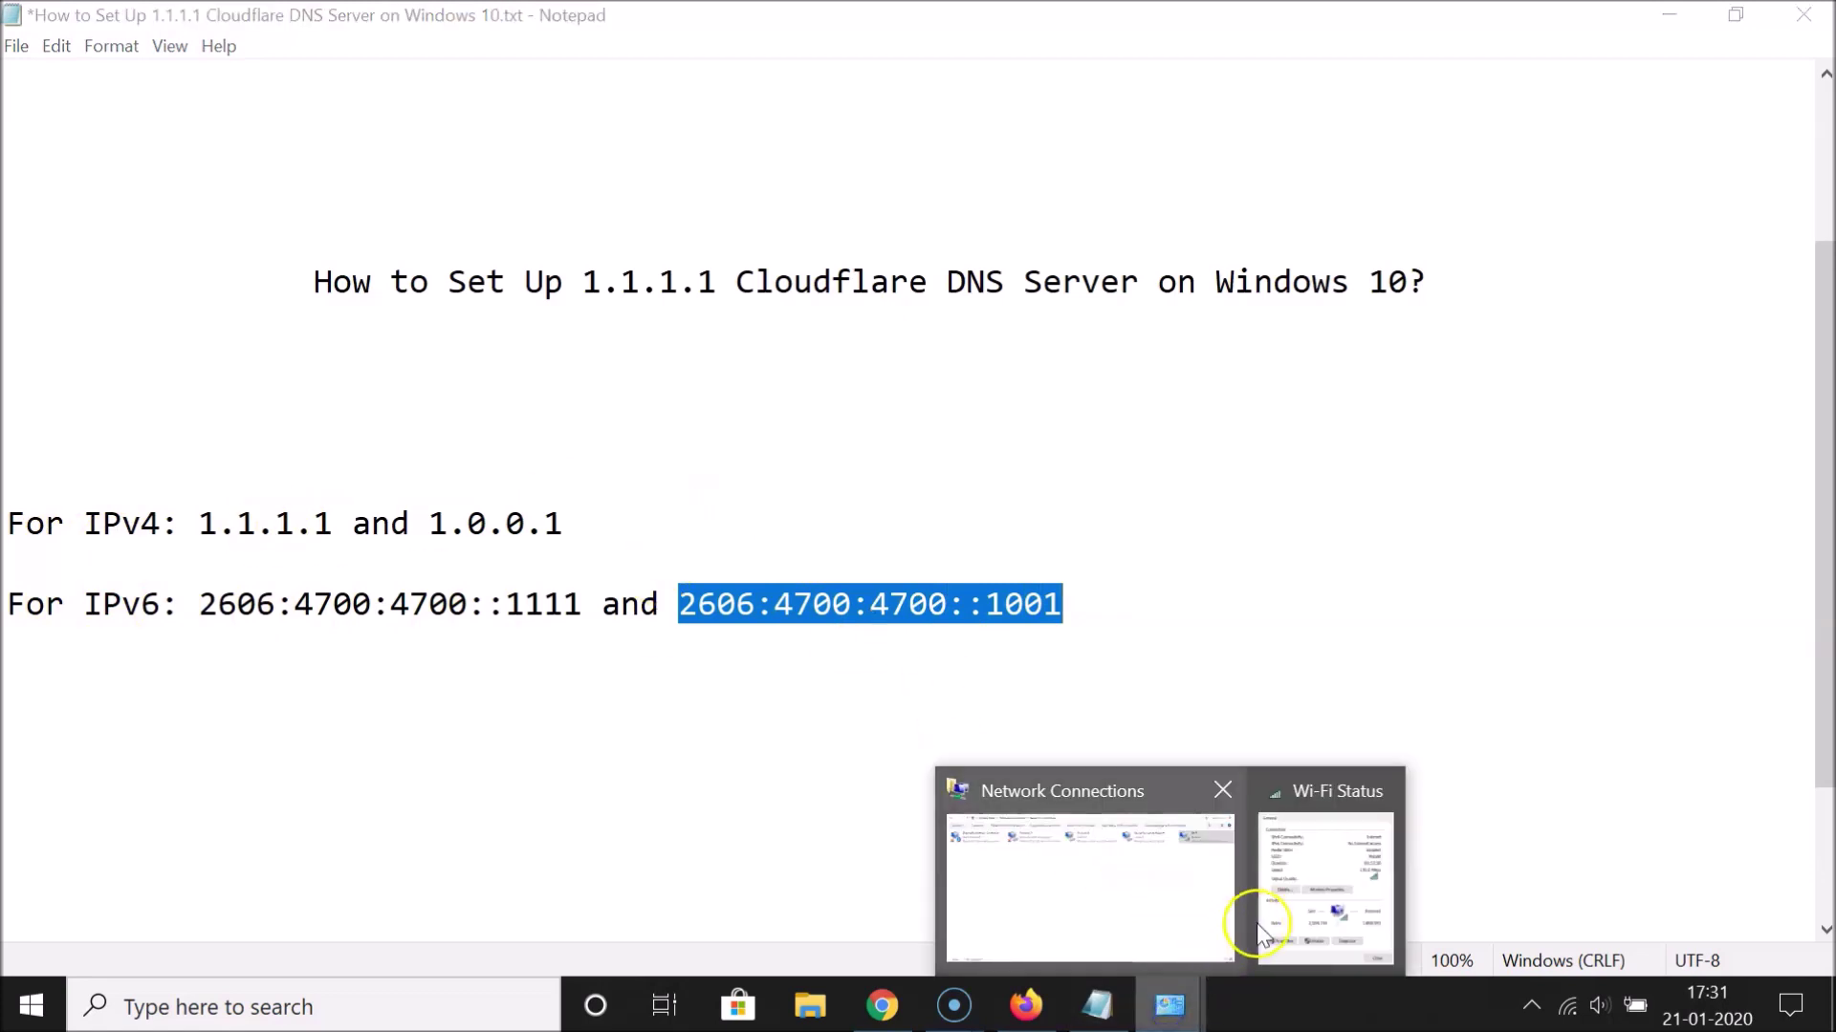
Step: Enter preferred DNS 1.1.1.1 and alternate DNS 1.0.0.1 for Wi-Fi IPv4 and confirm with OK
click(1310, 913)
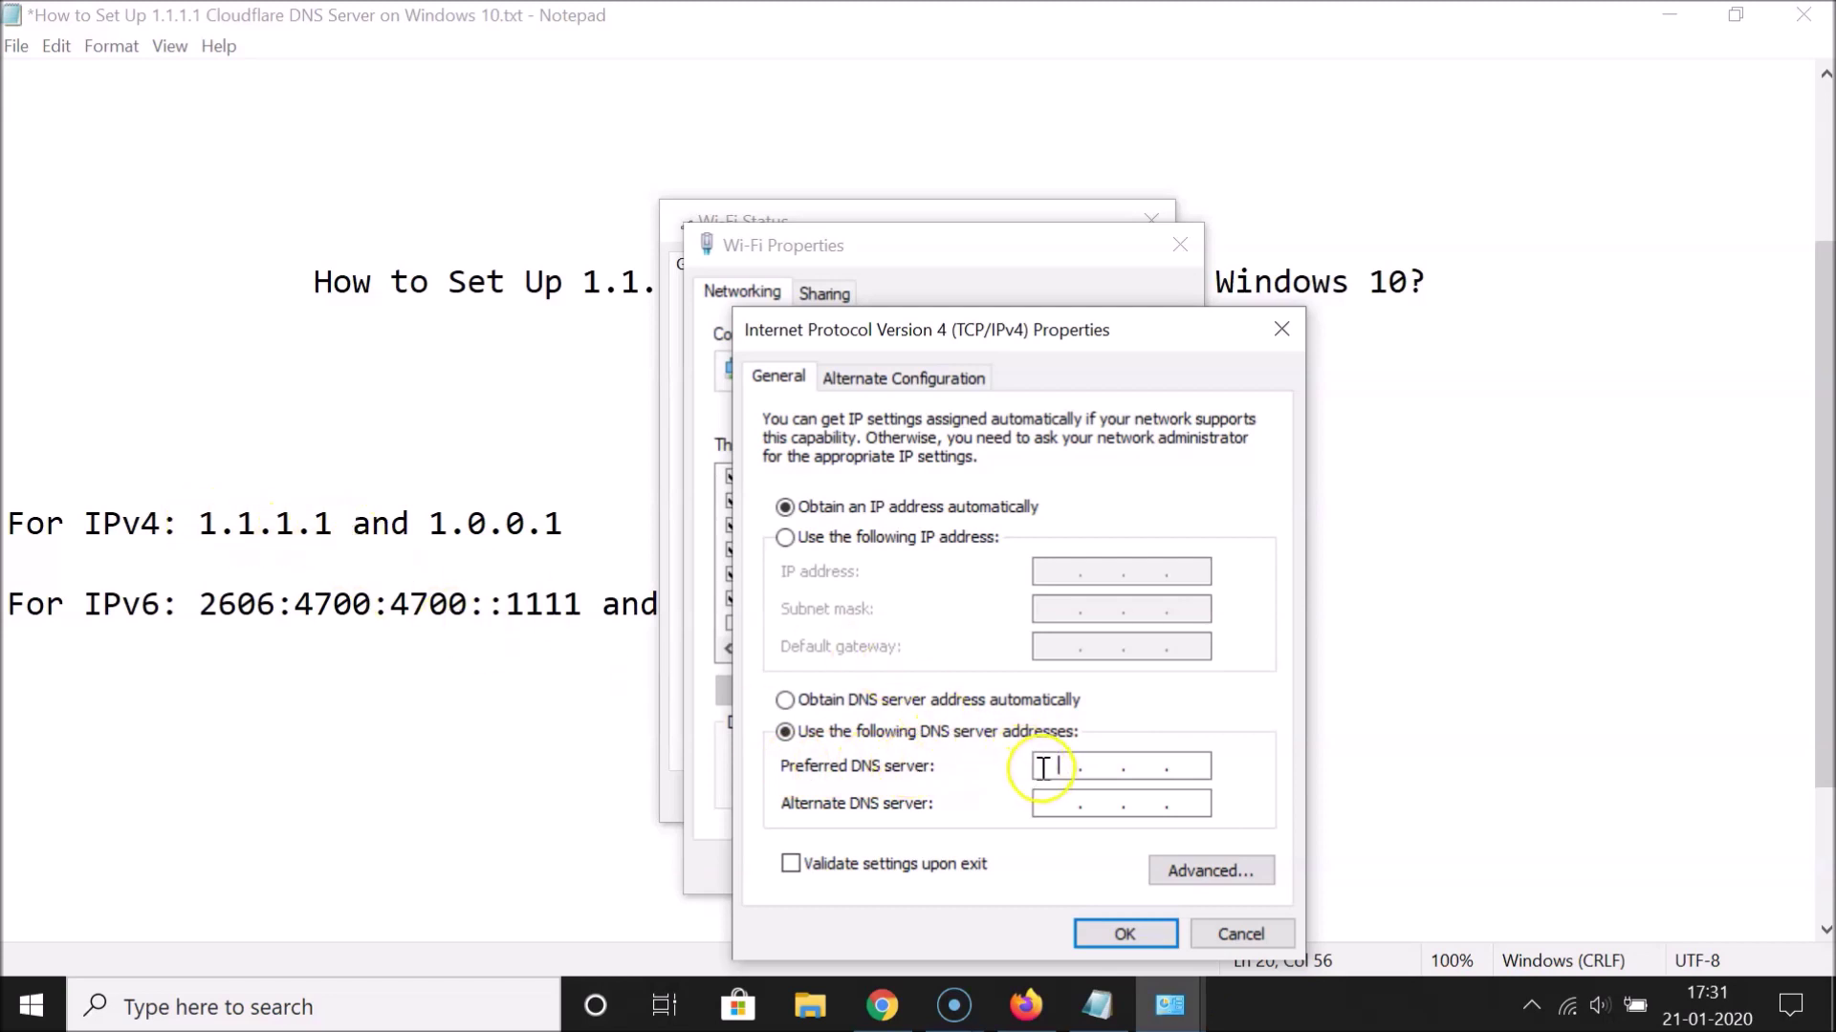
text(1 . 1 . 1 . 1)
click(1049, 805)
text(1 . 0 . 0 .)
click(1187, 808)
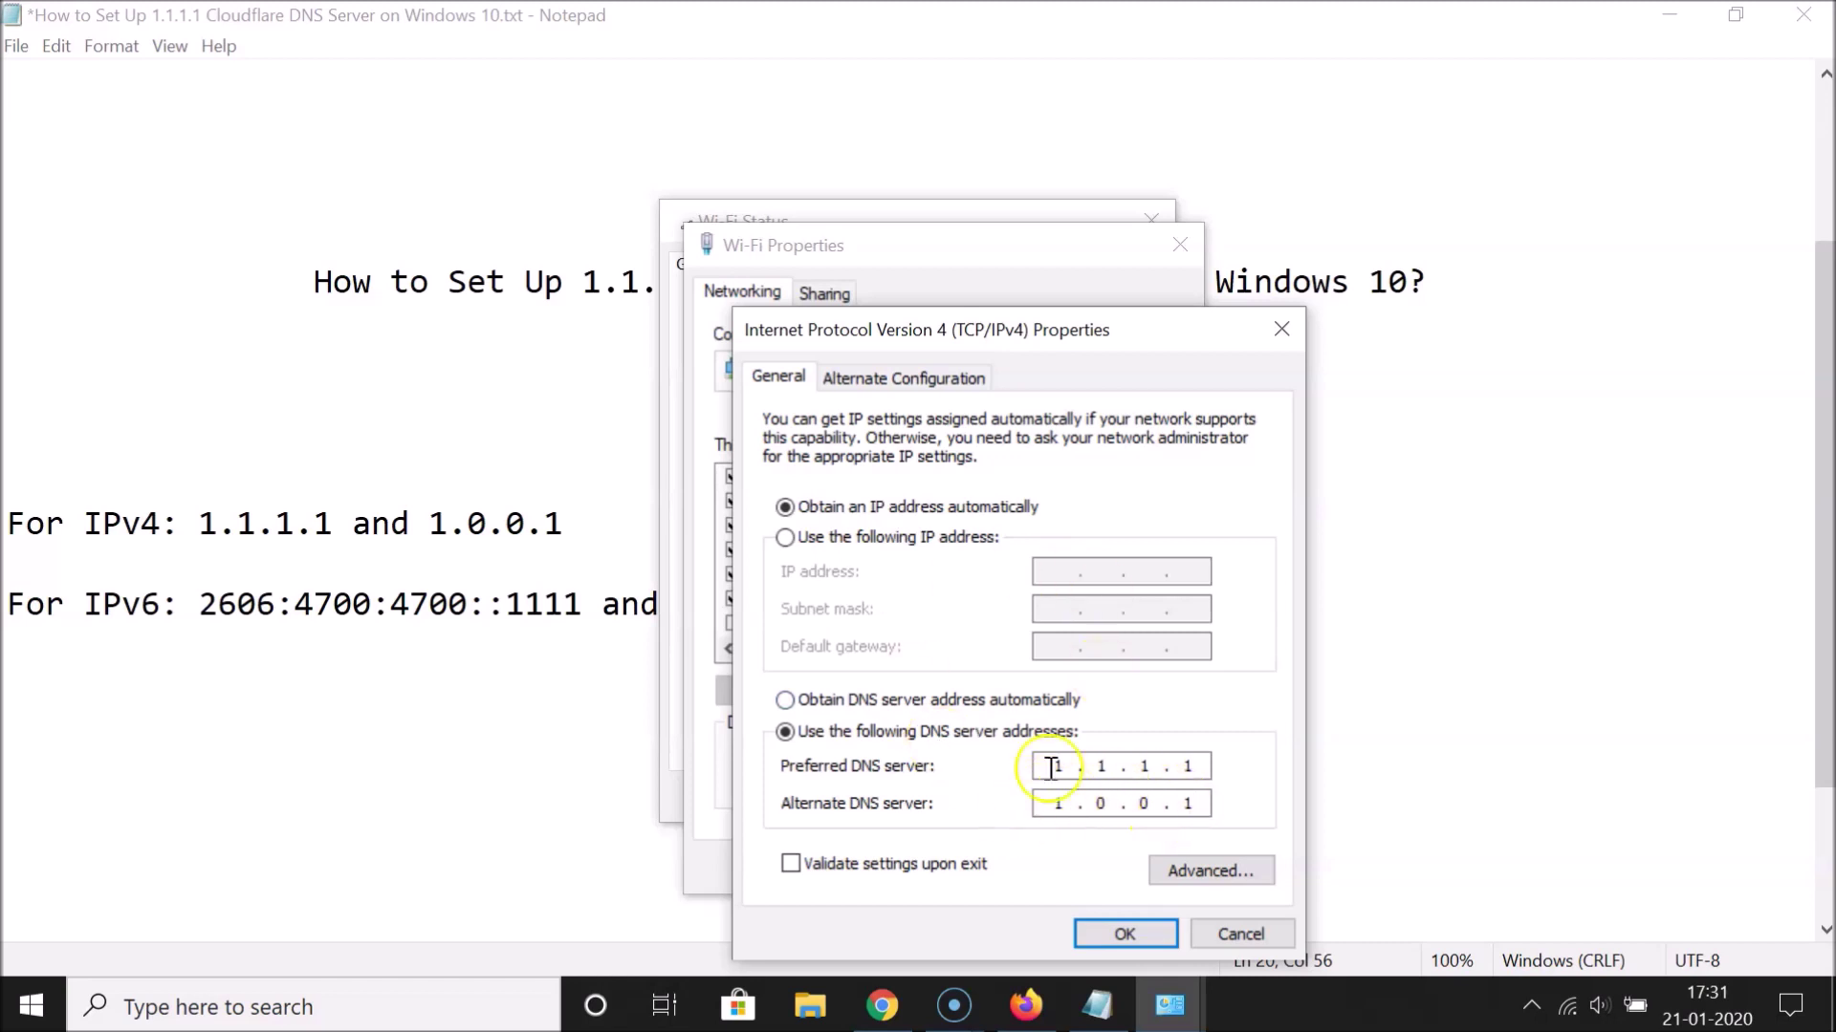
click(1124, 934)
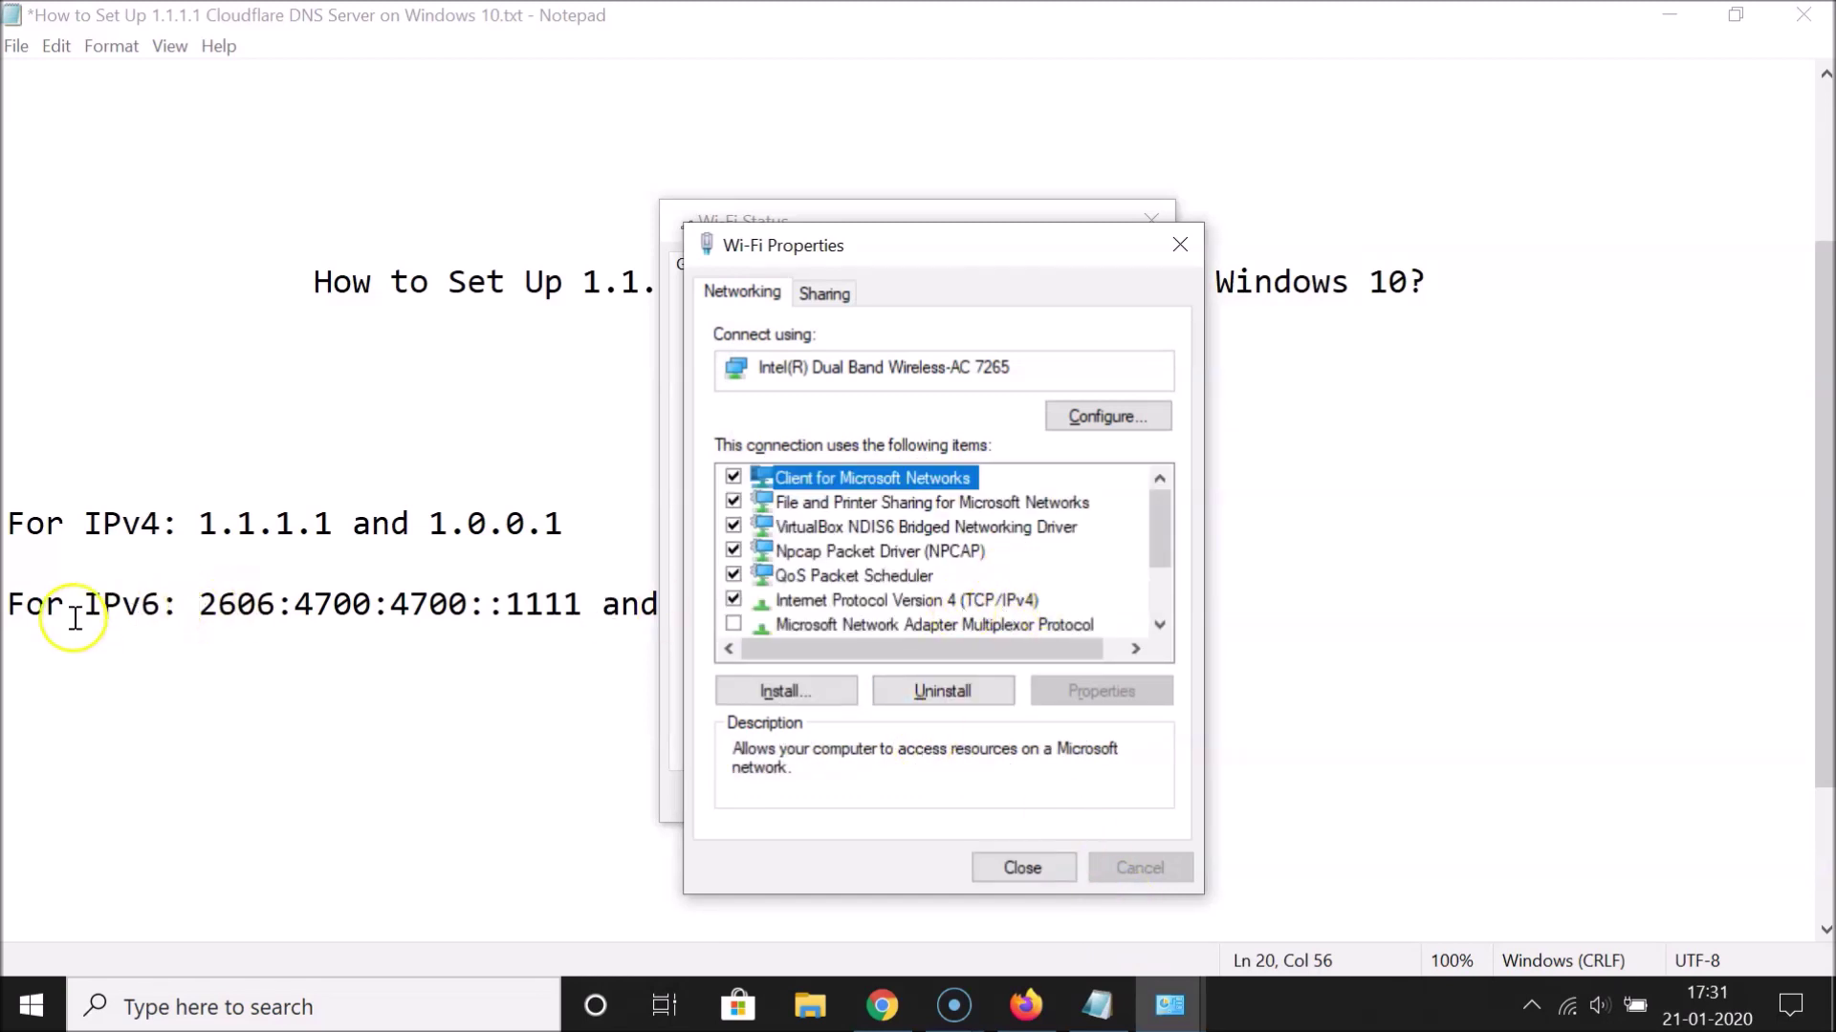
drag(10, 606, 154, 614)
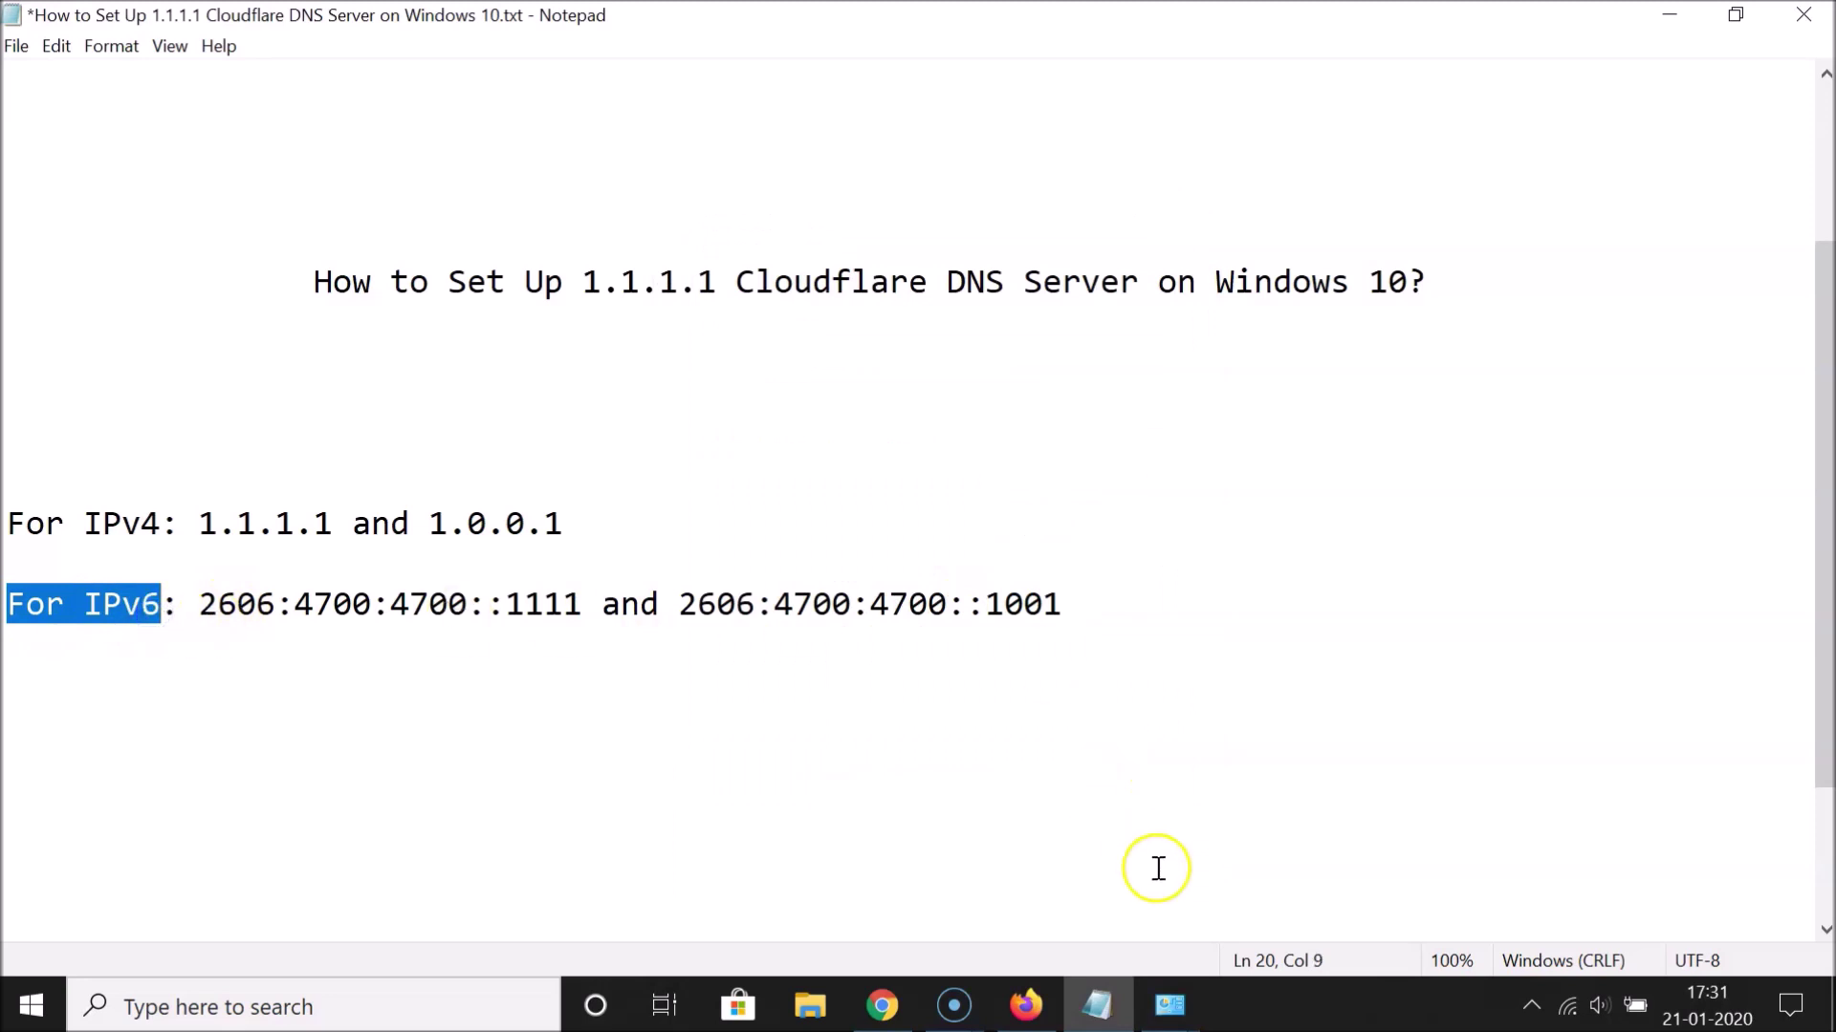
Step: Return to Wi-Fi Properties and open the Internet Protocol Version 6 (TCP/IPv6) properties
mouse_move(1170, 1004)
click(1279, 905)
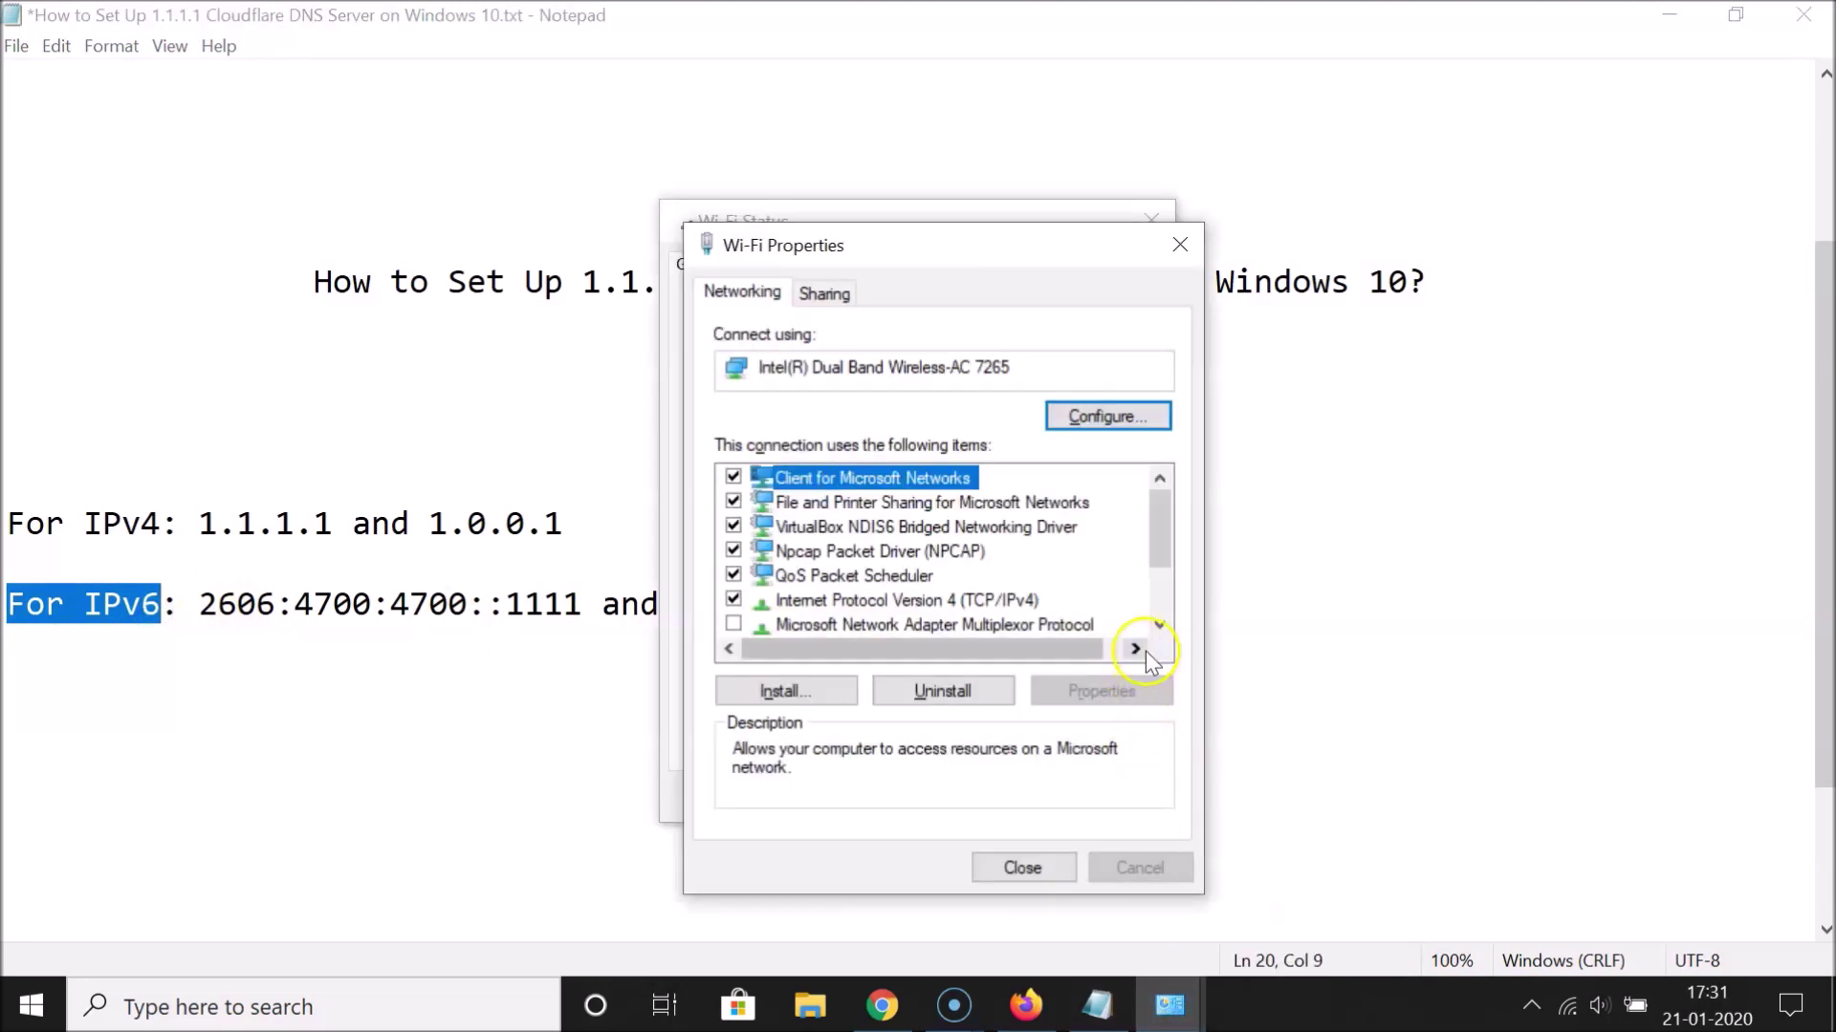
click(1159, 625)
click(1160, 625)
click(1159, 625)
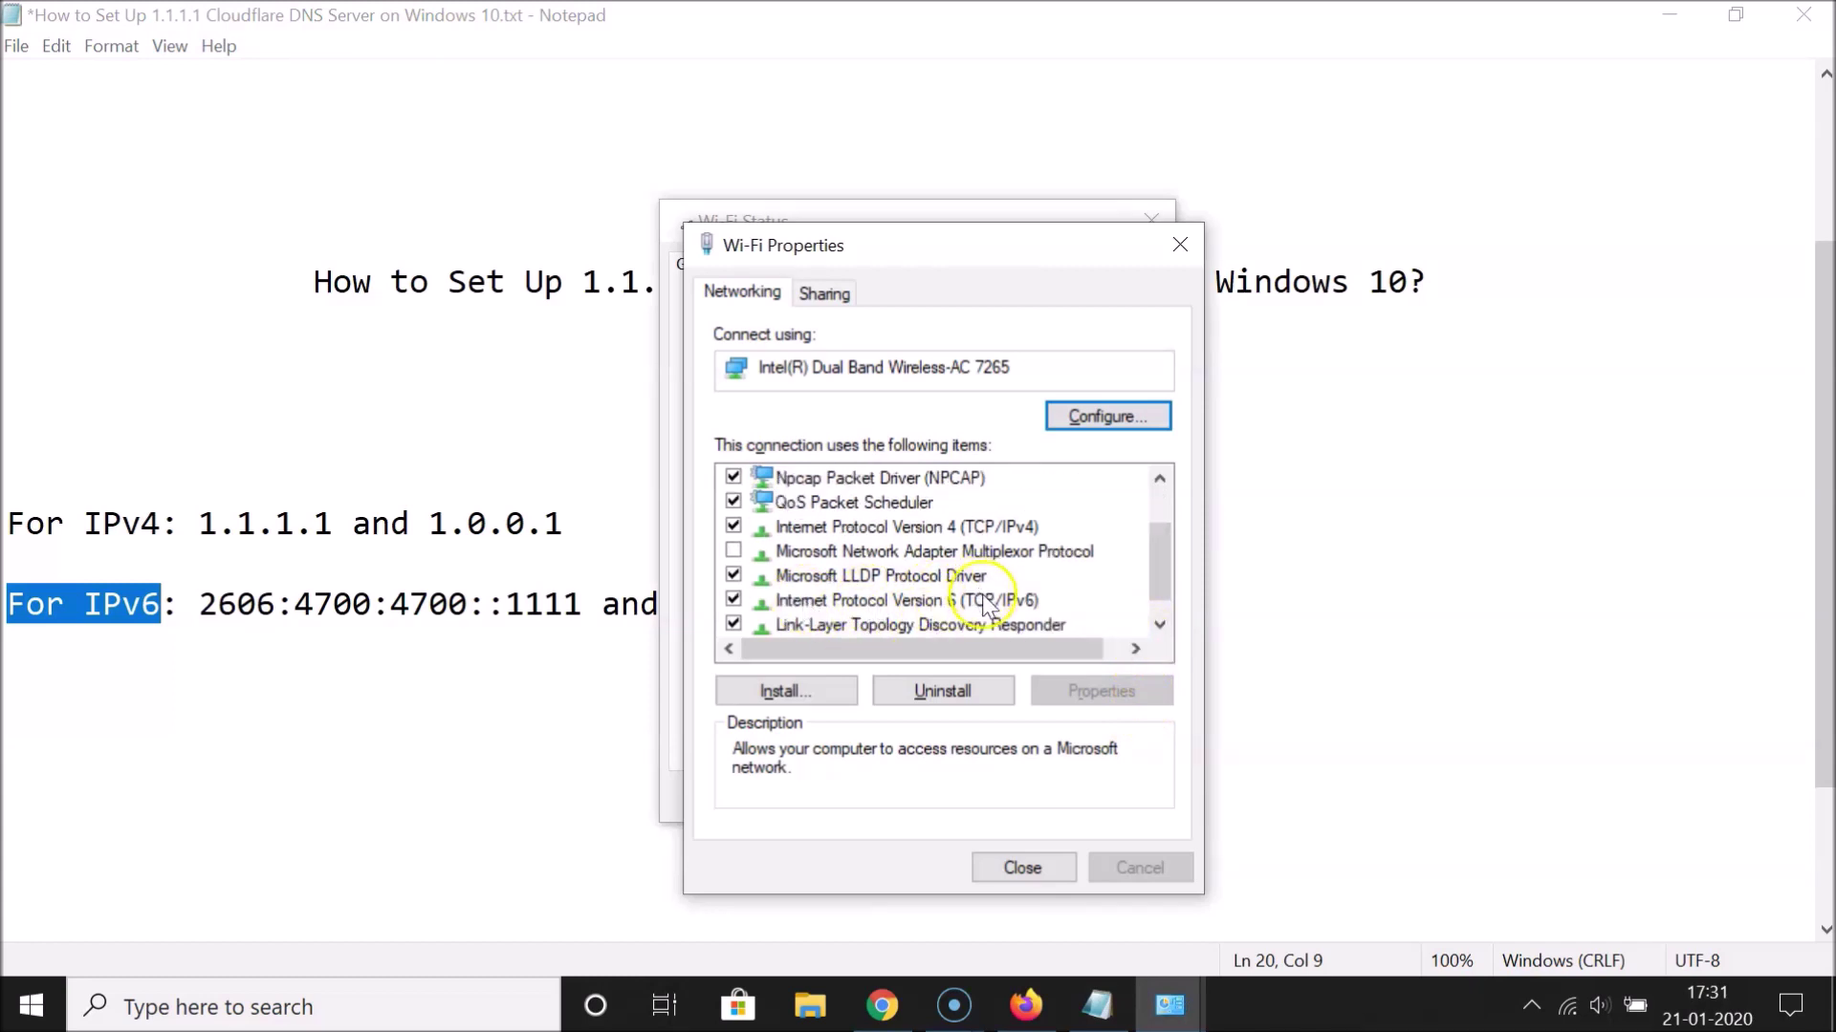
click(942, 603)
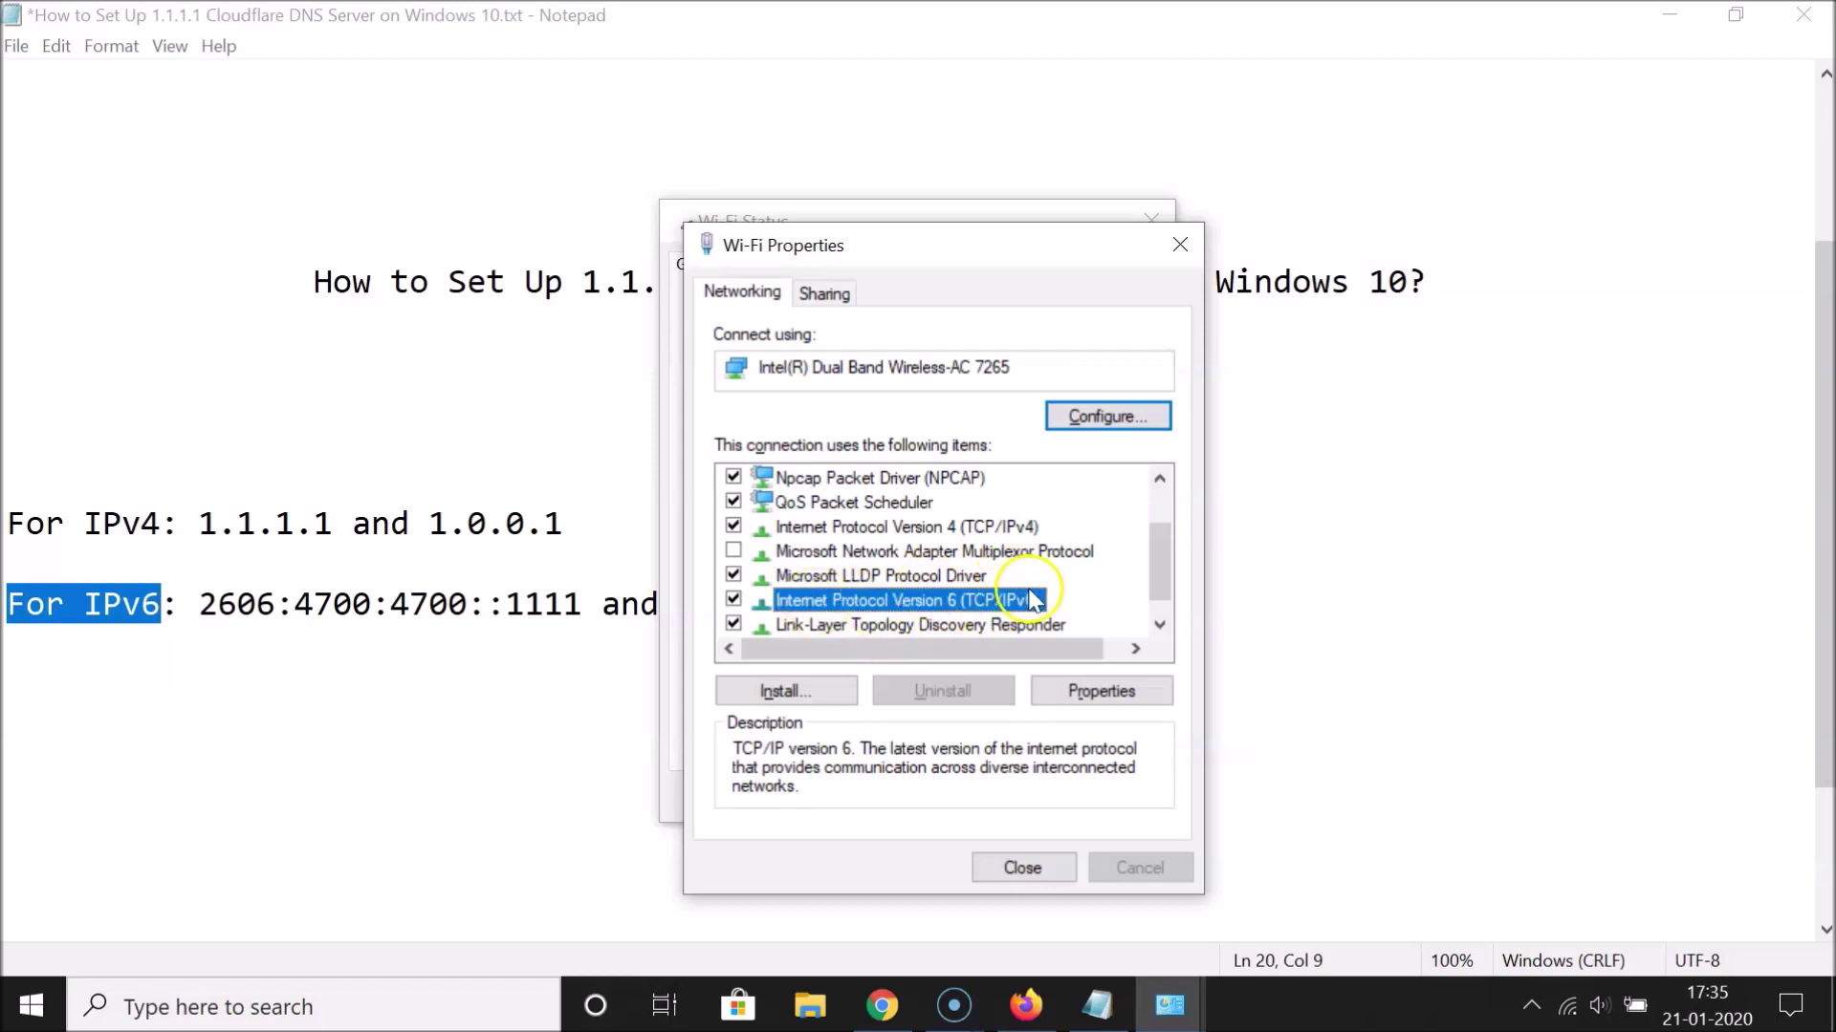
click(1125, 697)
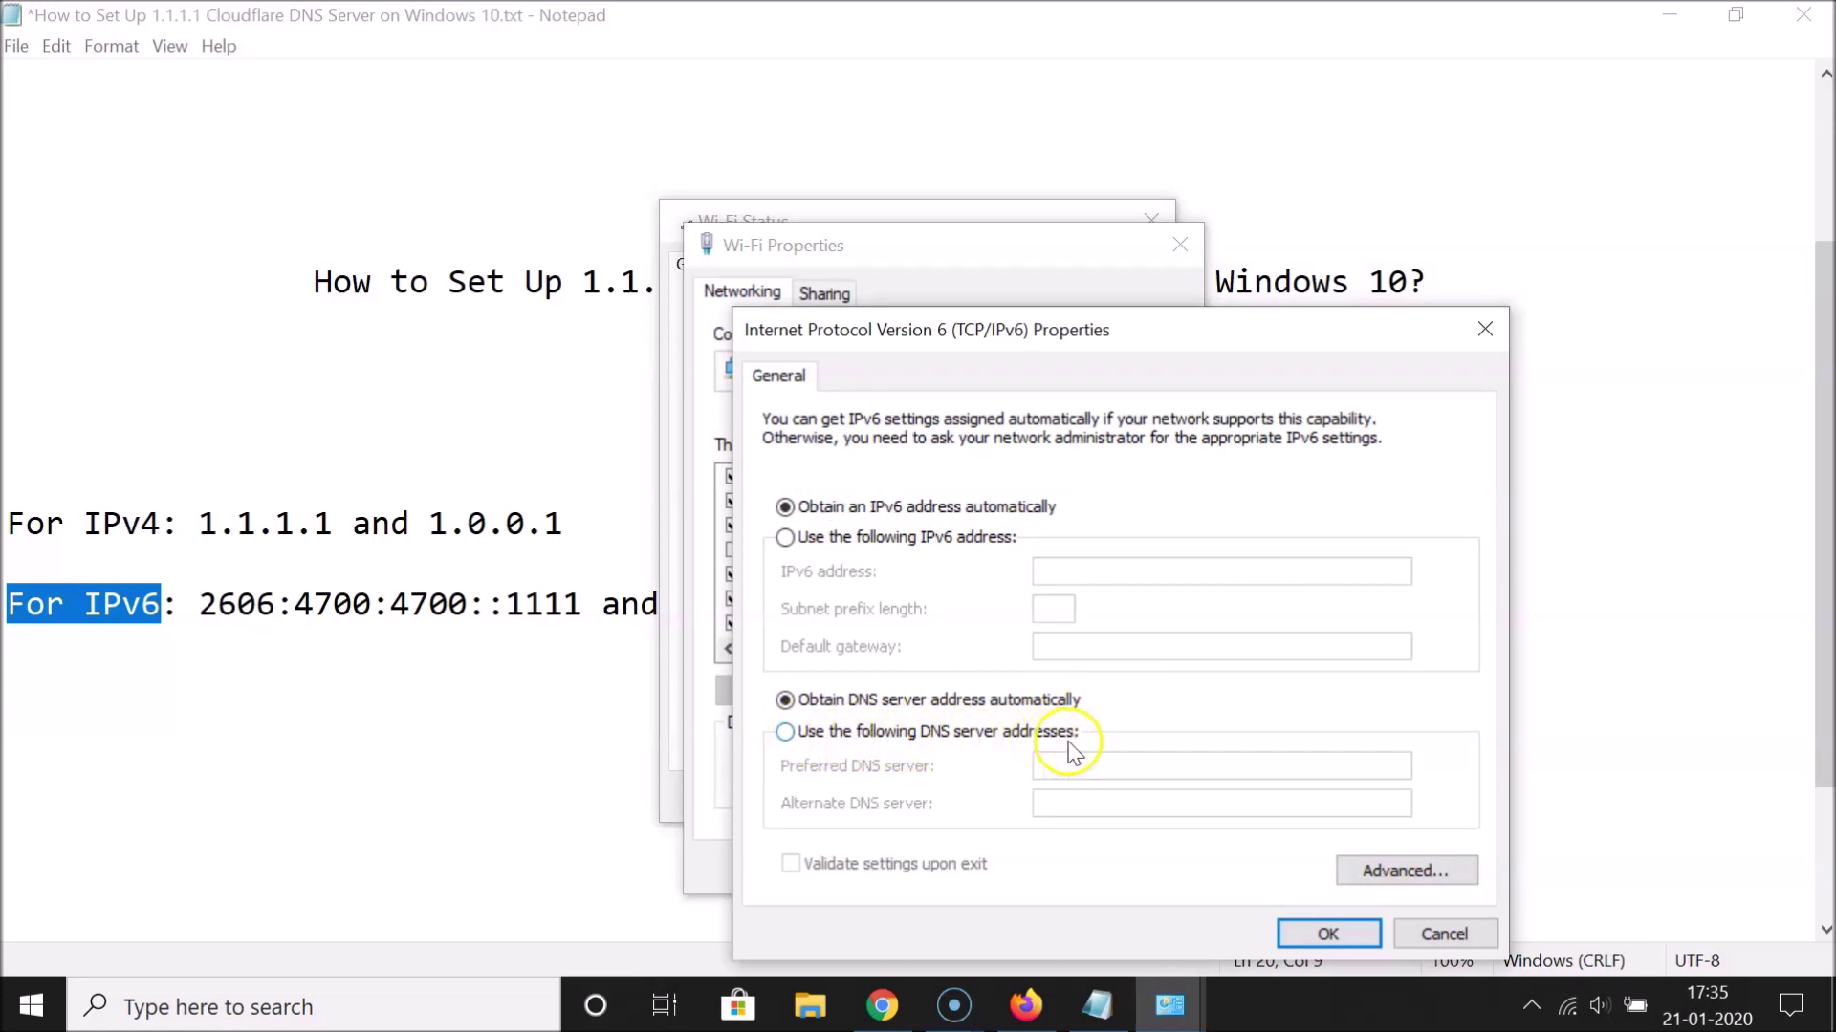
Step: Switch Wi-Fi IPv6 to manual DNS server addresses and locate the IPv6 addresses in the notes
click(793, 734)
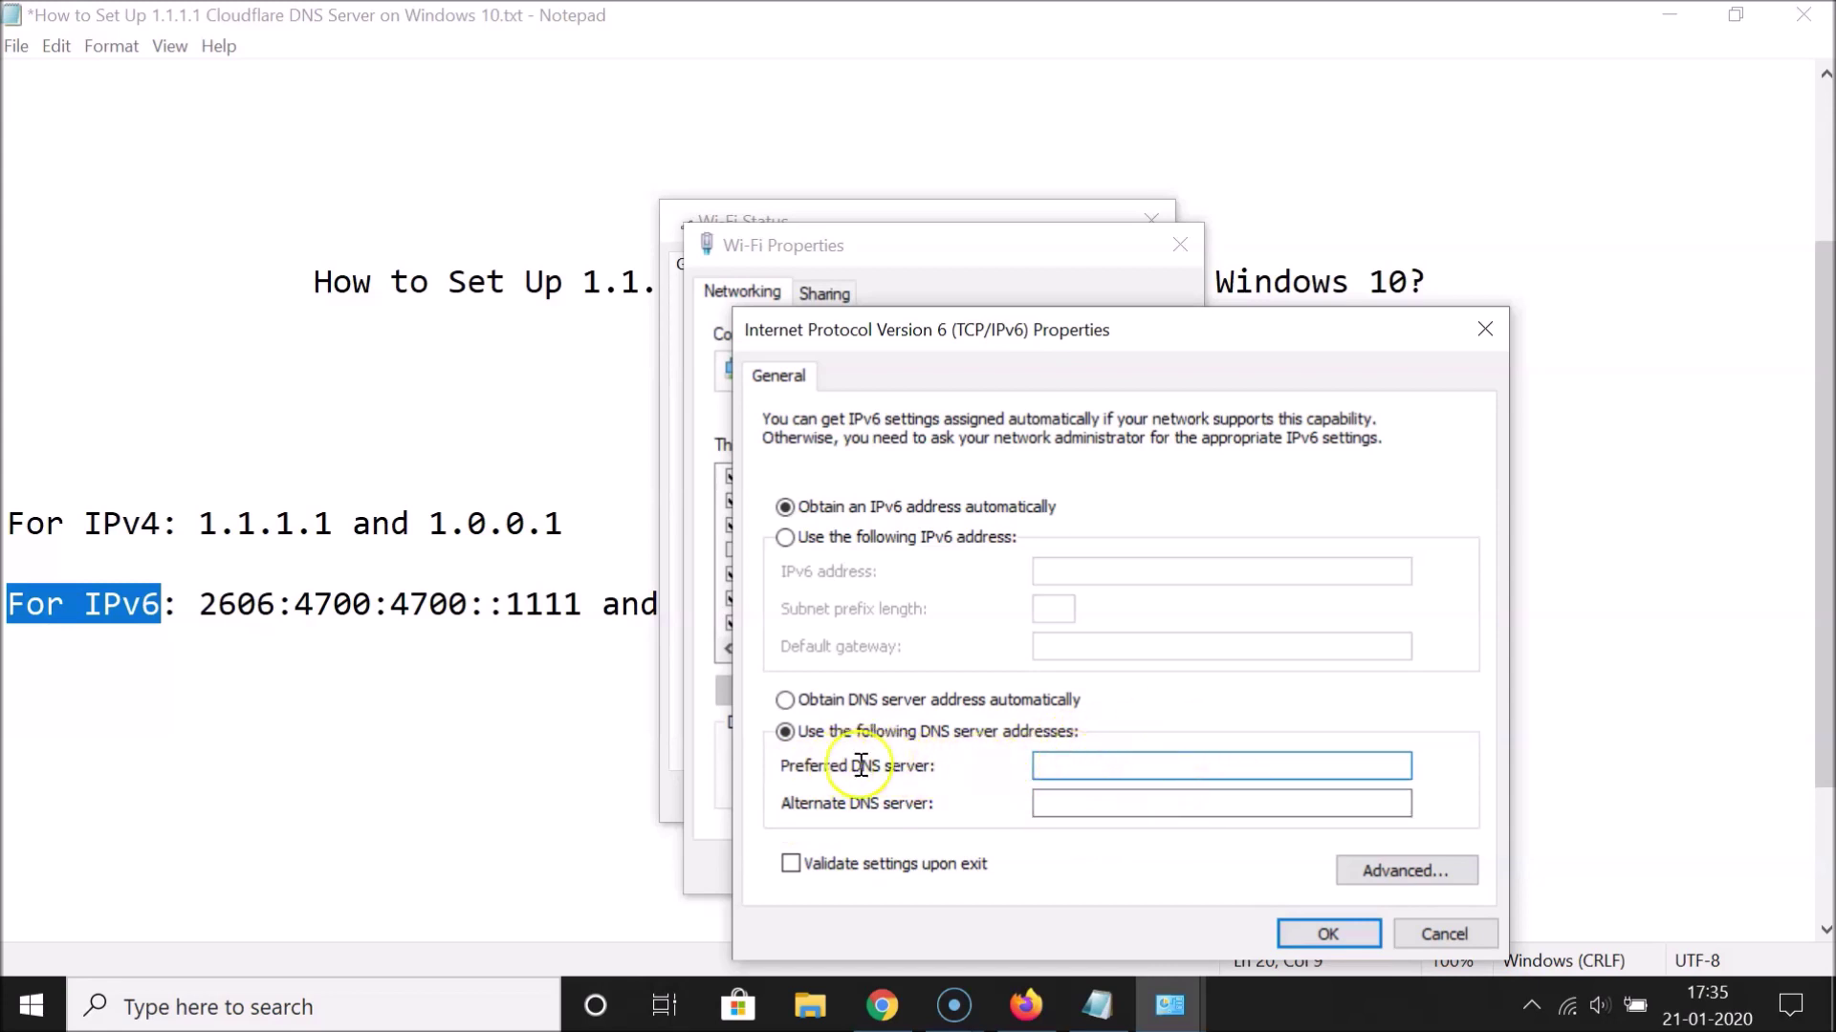
drag(198, 604, 579, 604)
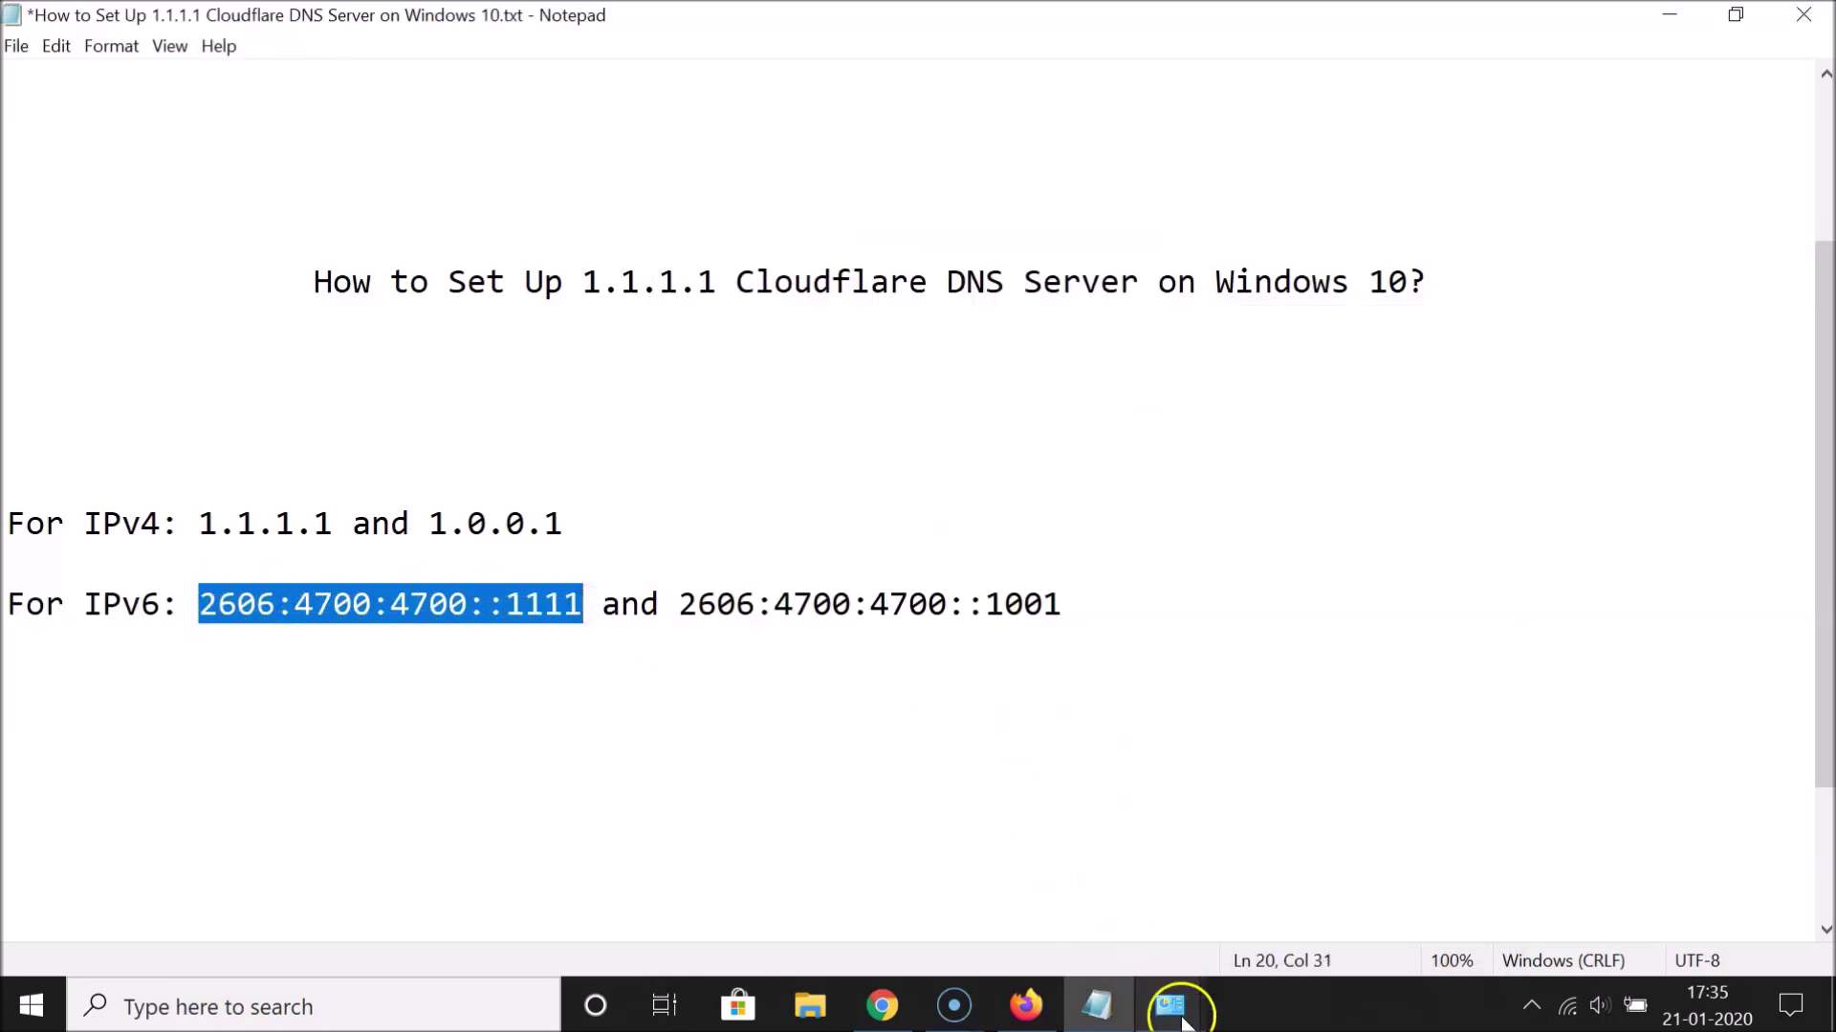
mouse_move(1169, 1005)
click(1277, 916)
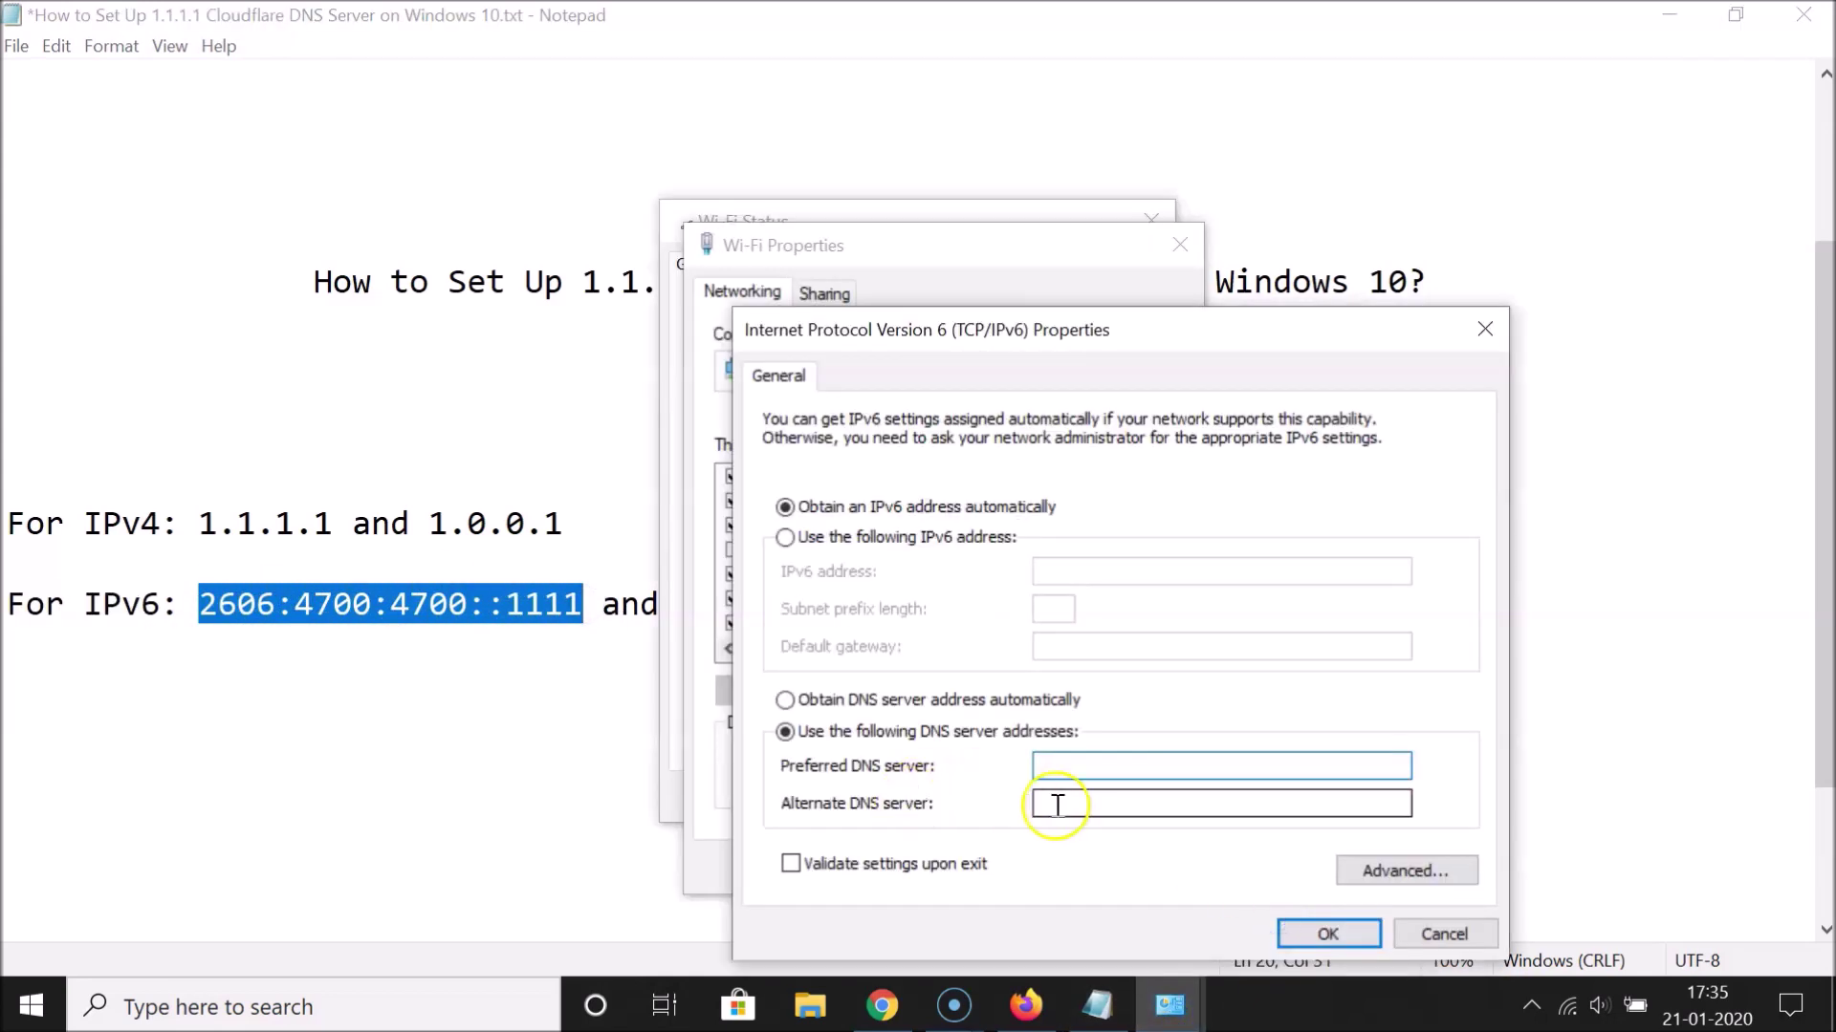
click(600, 612)
drag(676, 612, 1070, 587)
click(1070, 590)
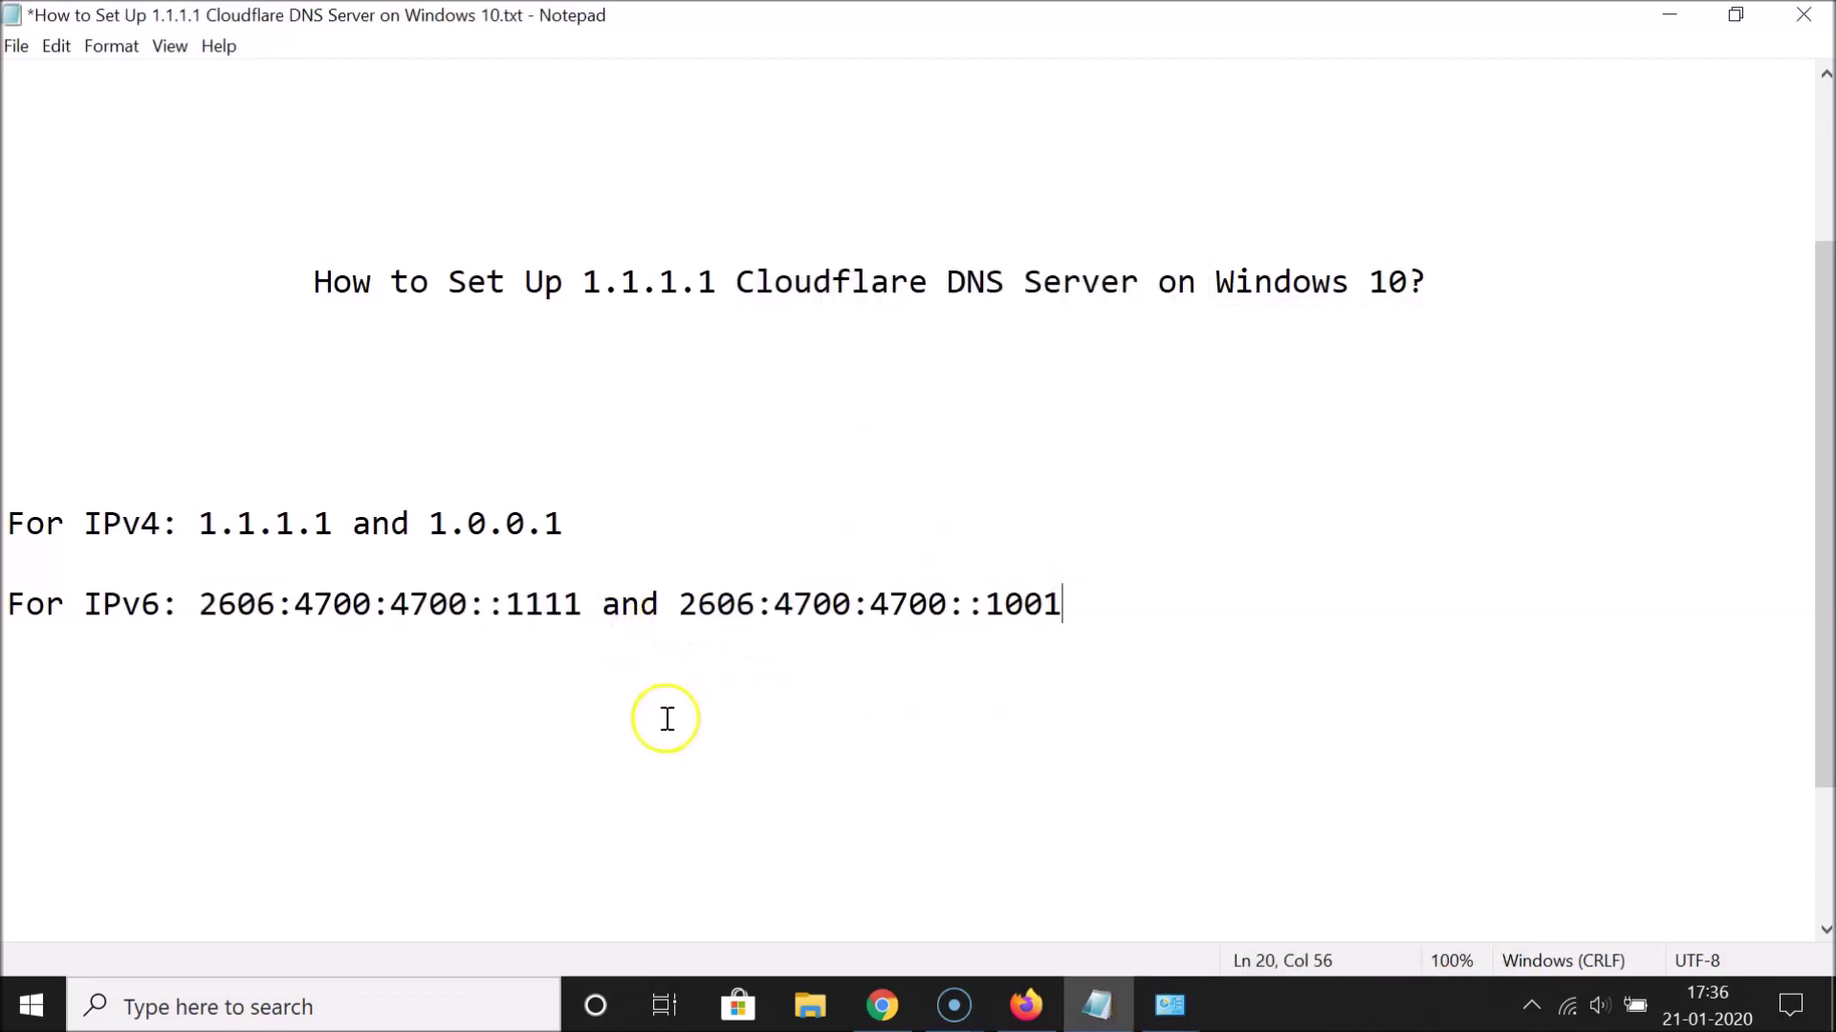
Step: Copy 2606:4700:4700::1111 from Notepad and paste it as the preferred IPv6 DNS server
drag(194, 612, 566, 604)
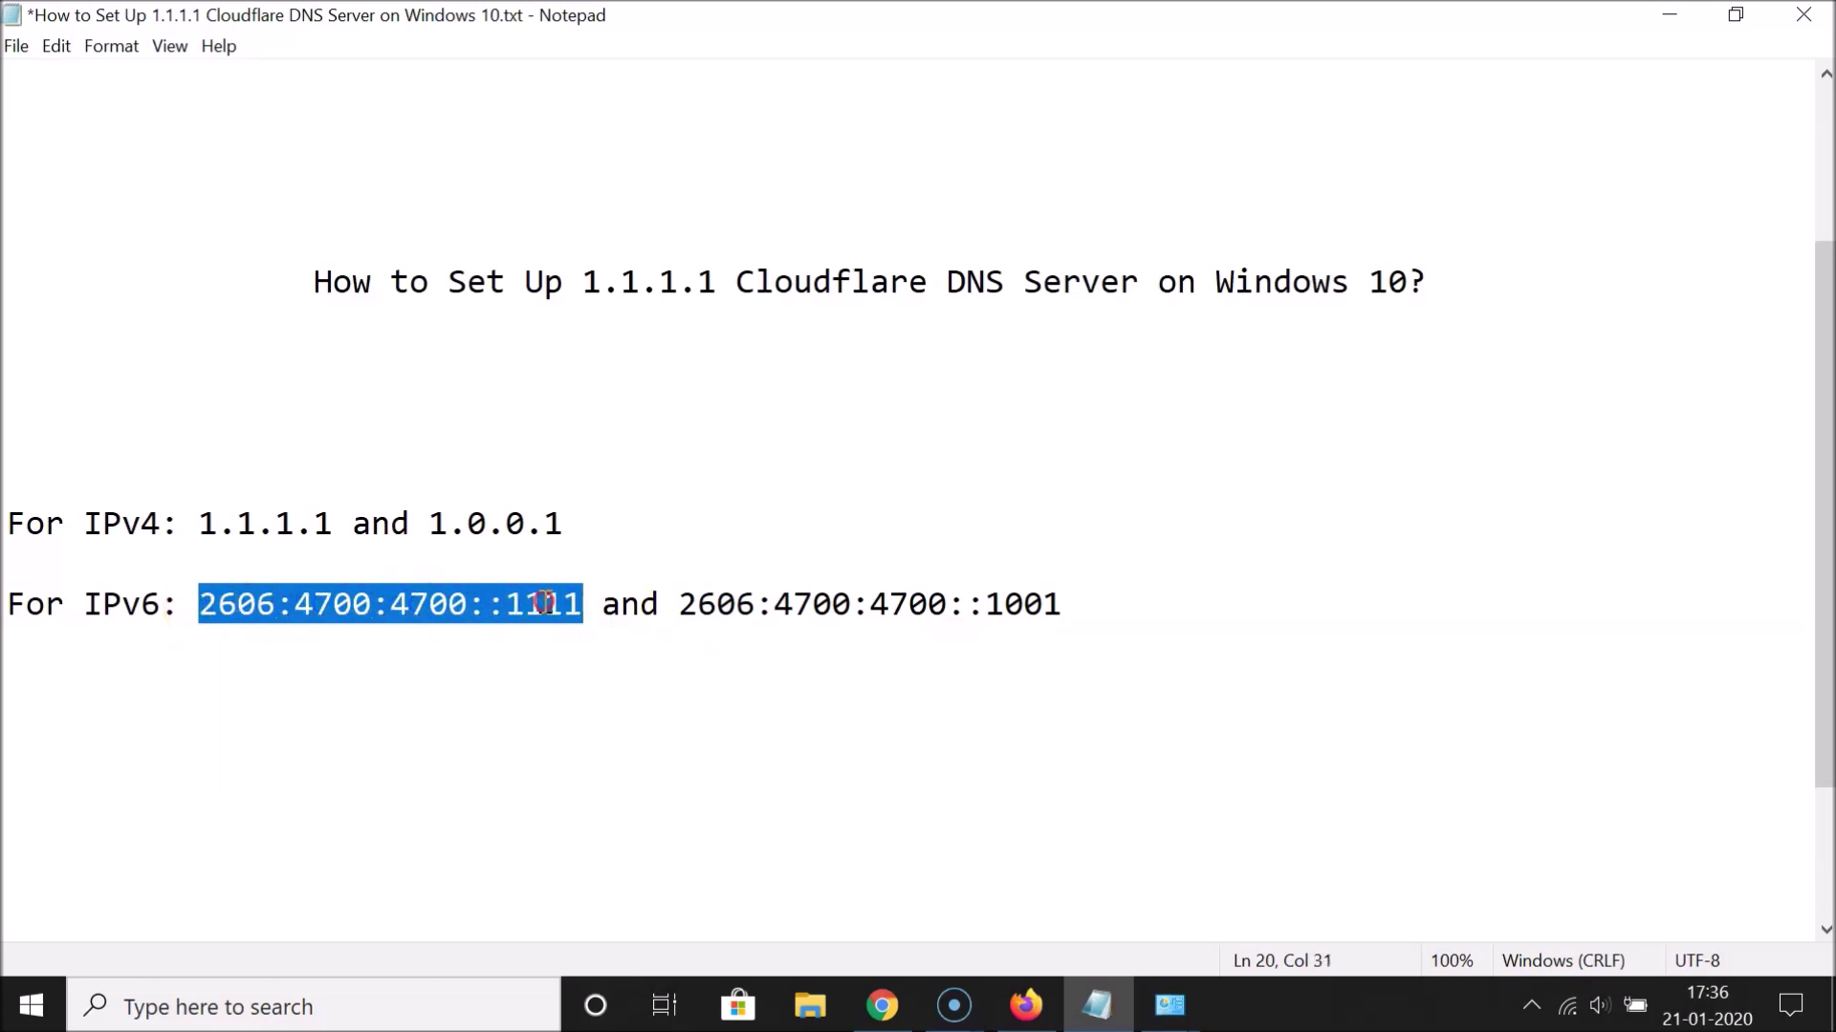
right_click(543, 602)
click(586, 287)
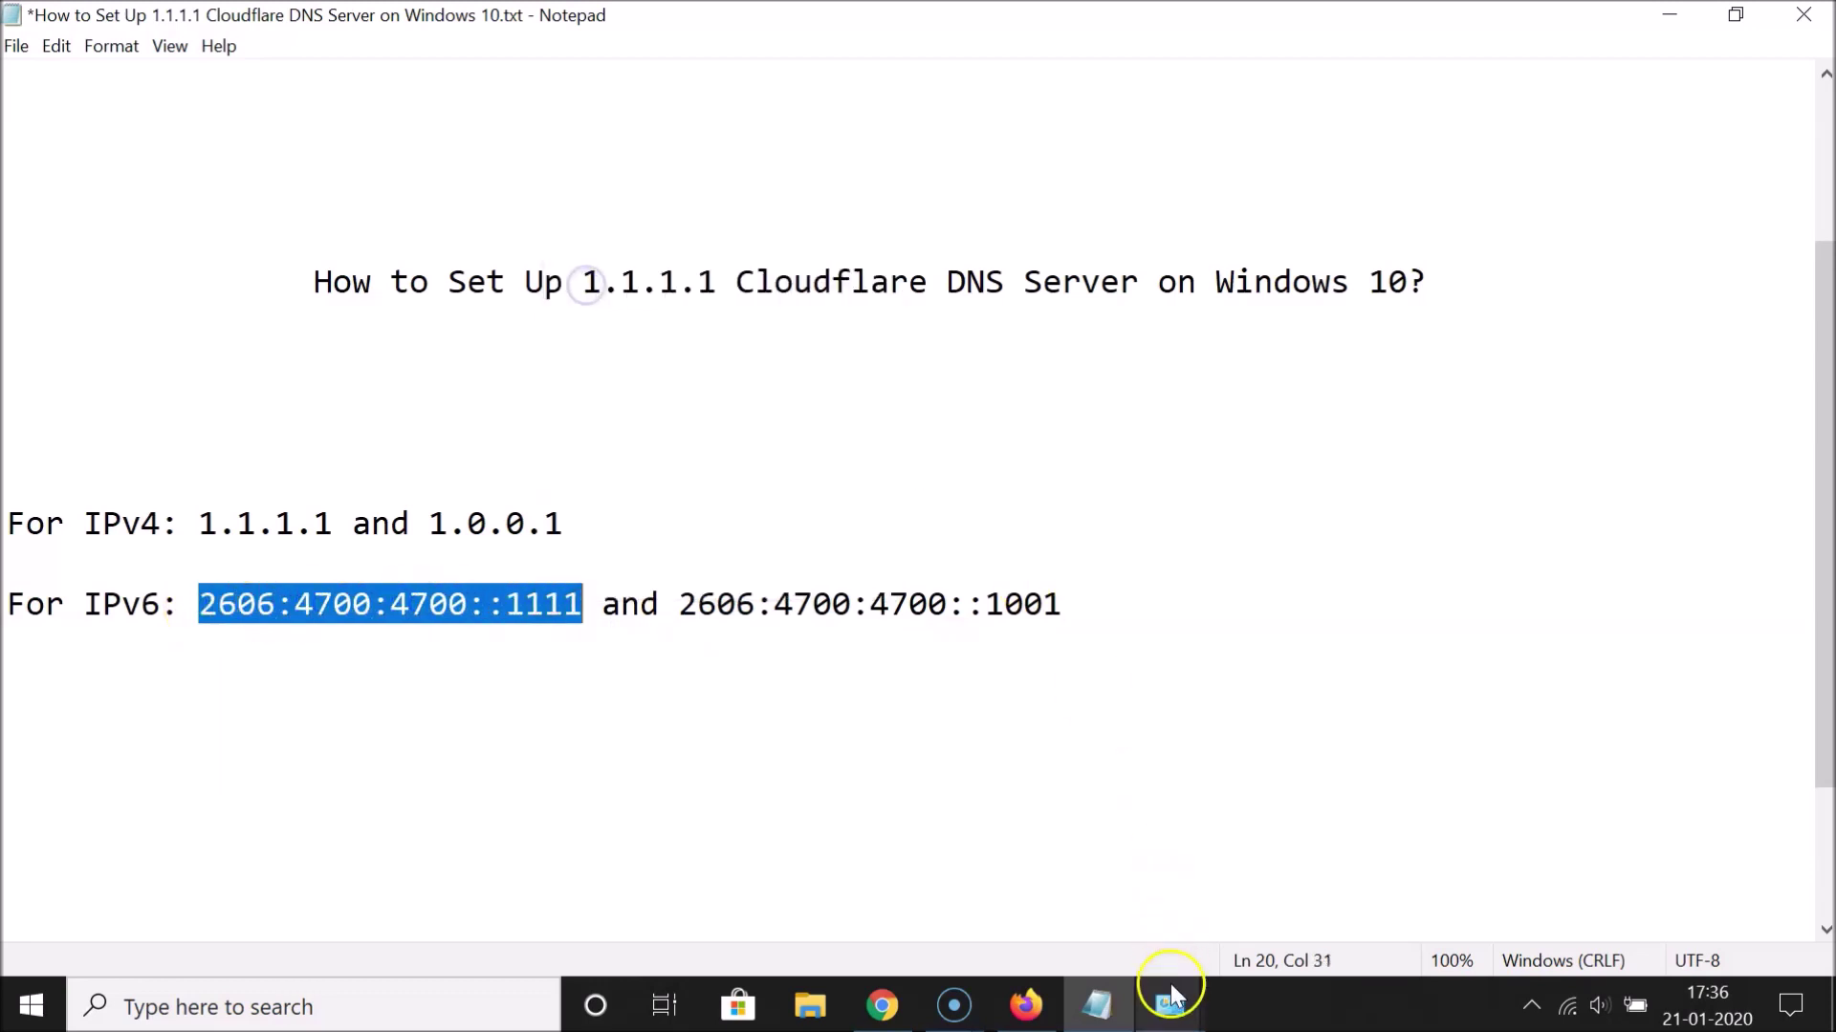
mouse_move(1173, 998)
click(1287, 909)
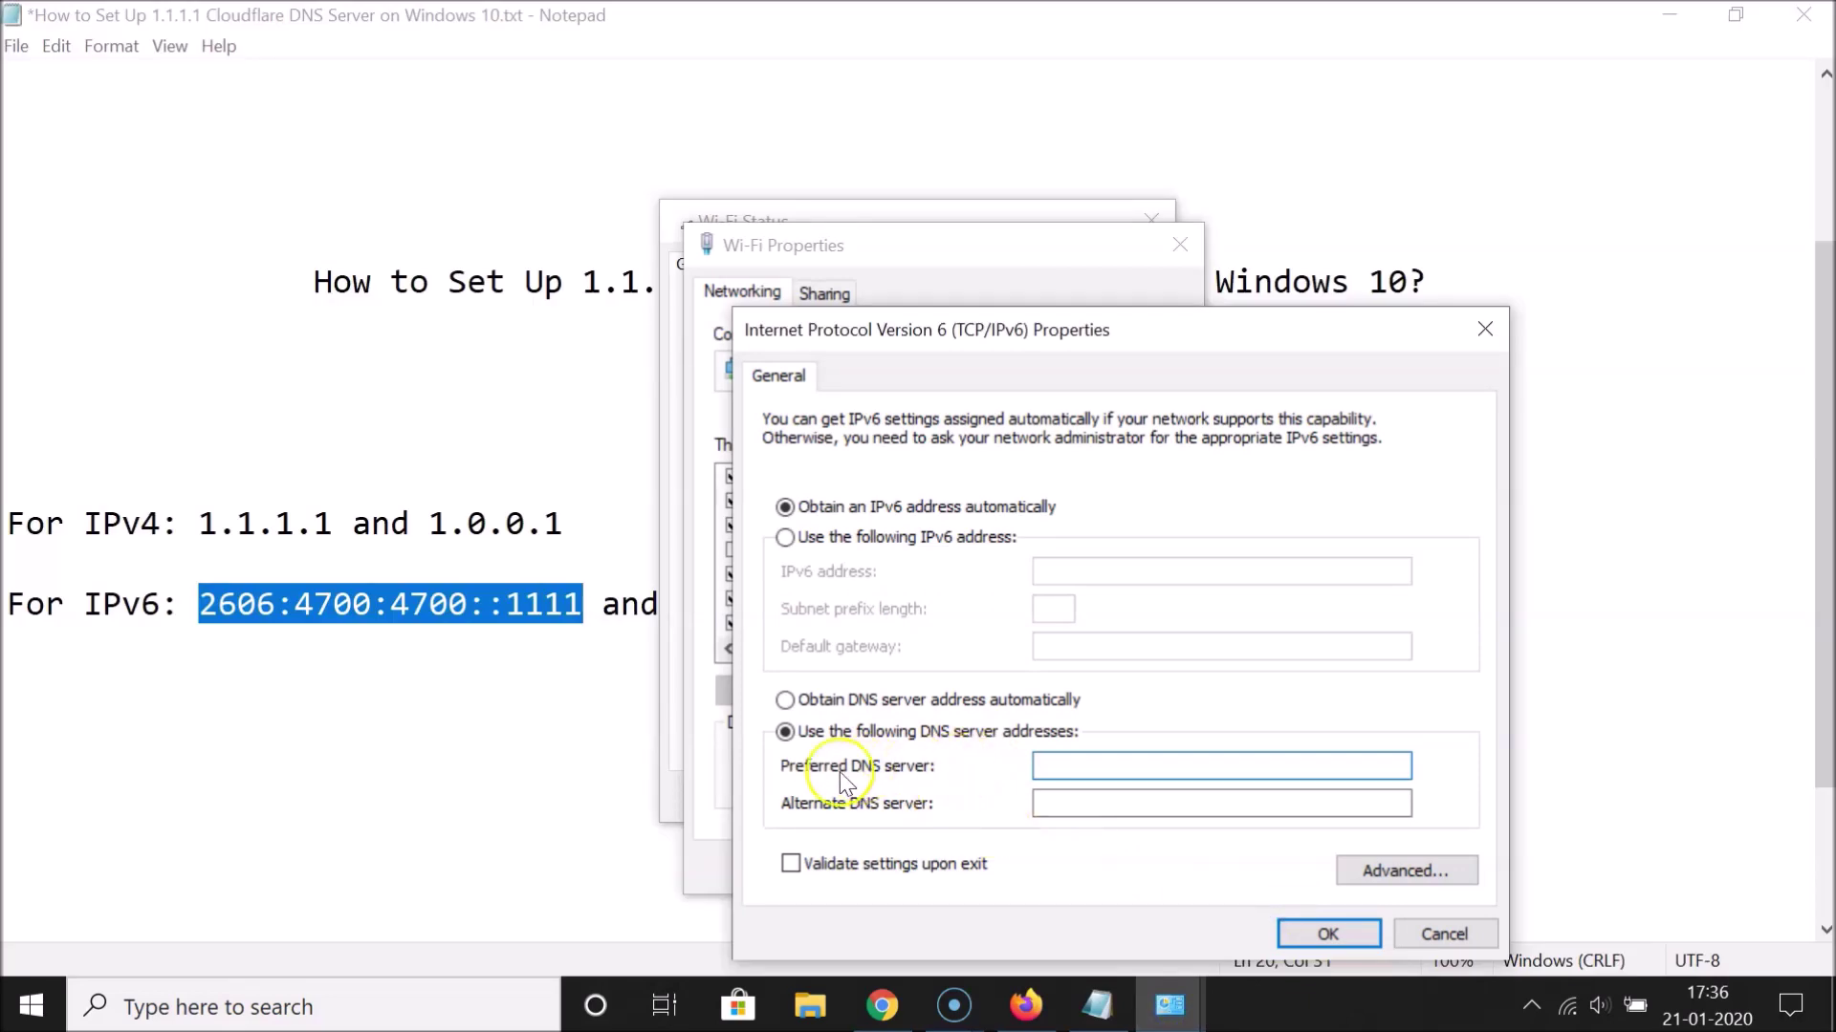
right_click(1115, 765)
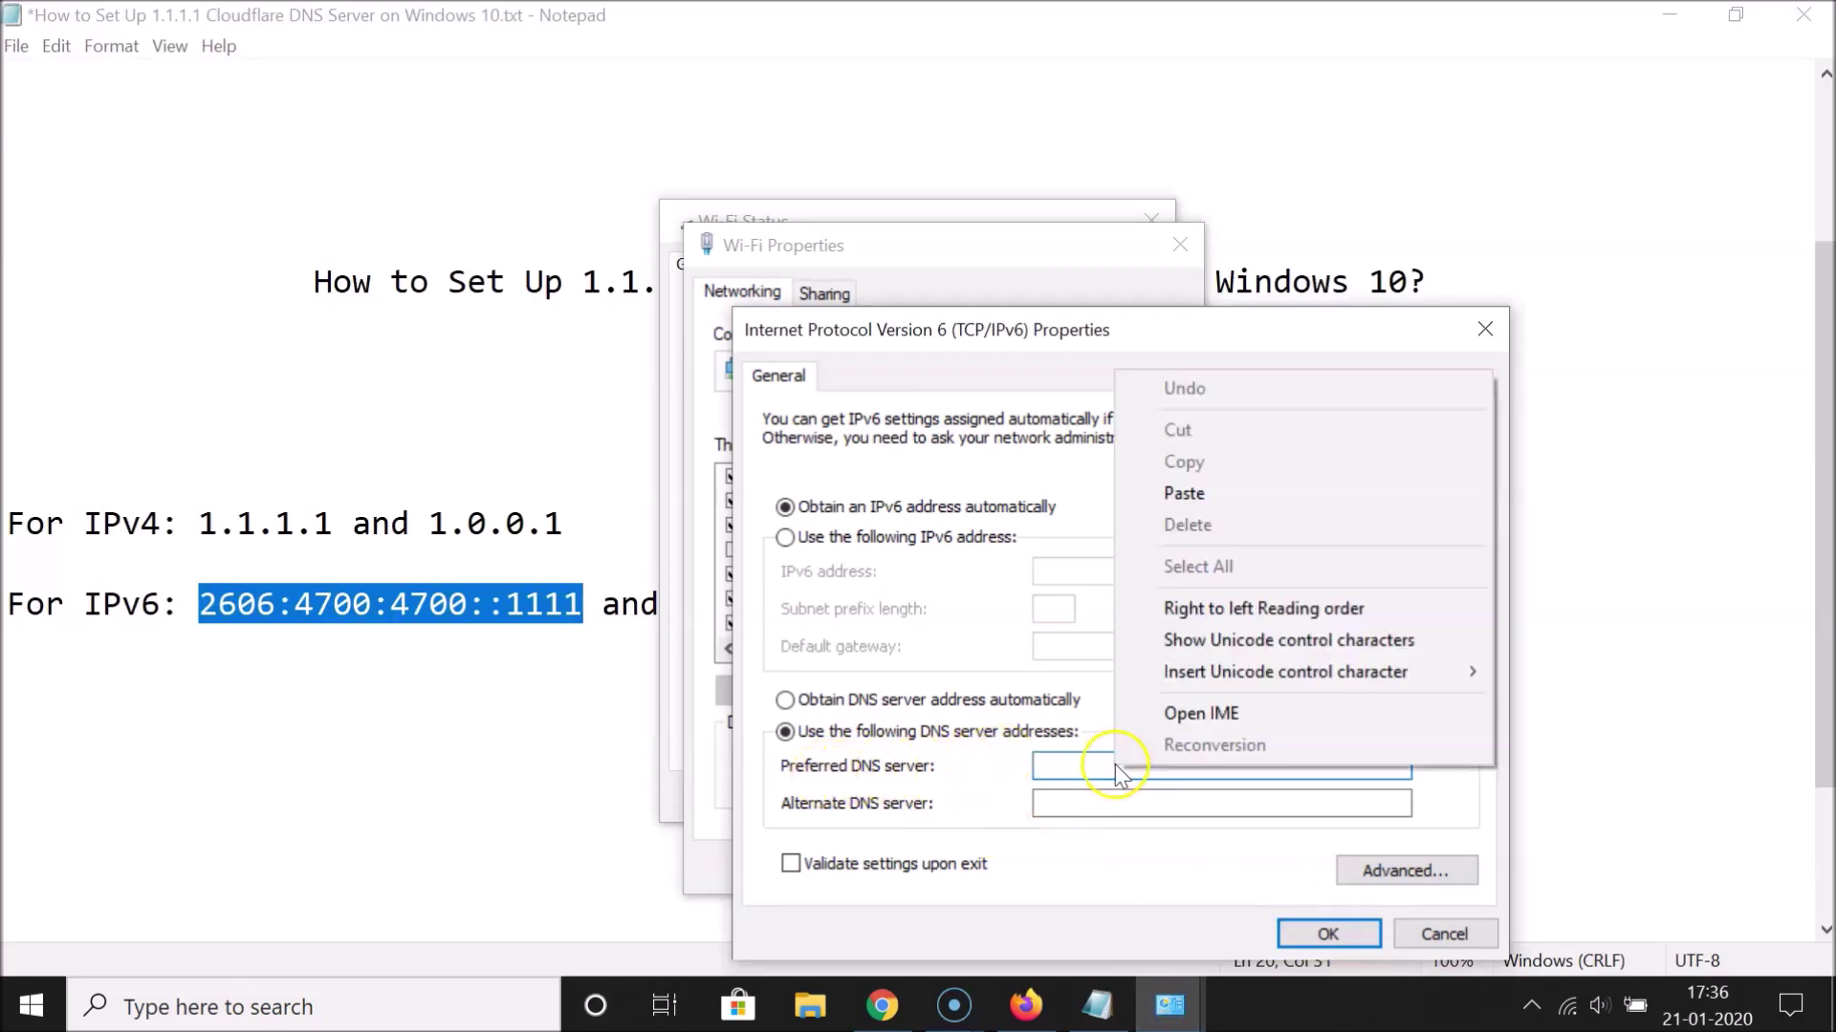
click(1161, 492)
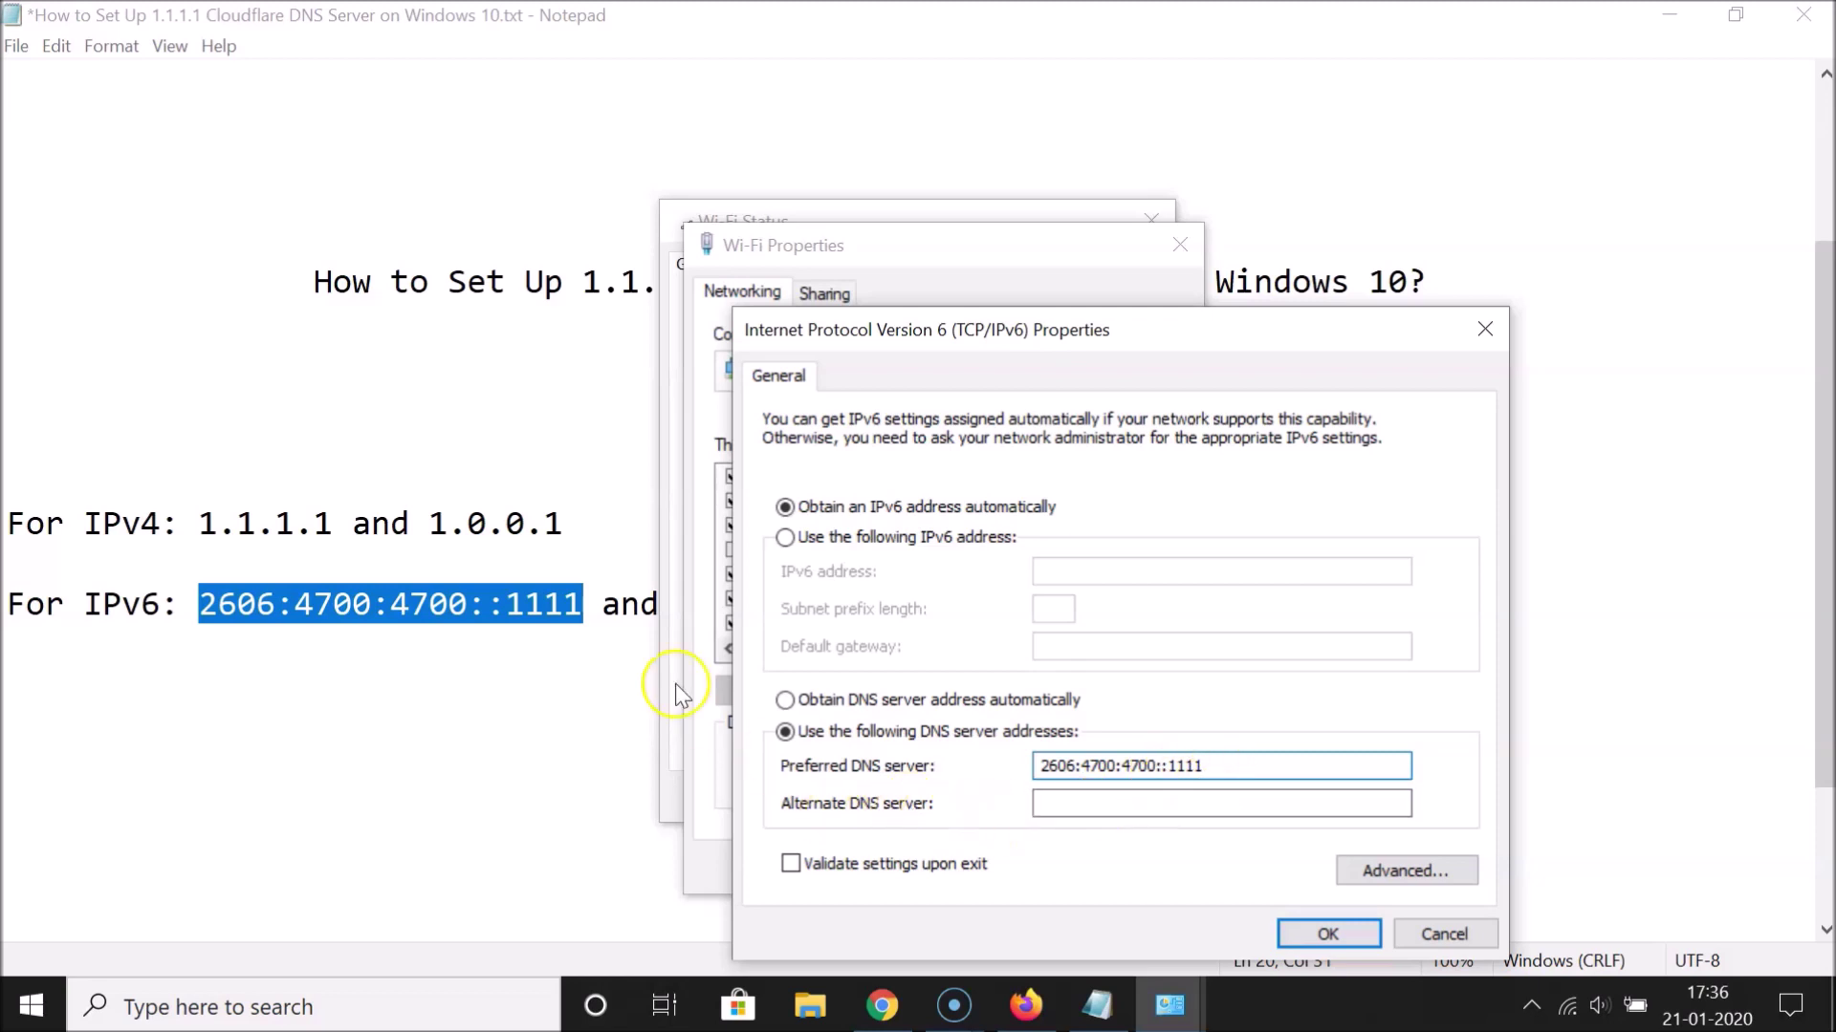
click(616, 617)
Step: Copy 2606:4700:4700::1001 from the Notepad notes into the IPv6 Alternate DNS server field
drag(680, 606, 1057, 602)
right_click(998, 605)
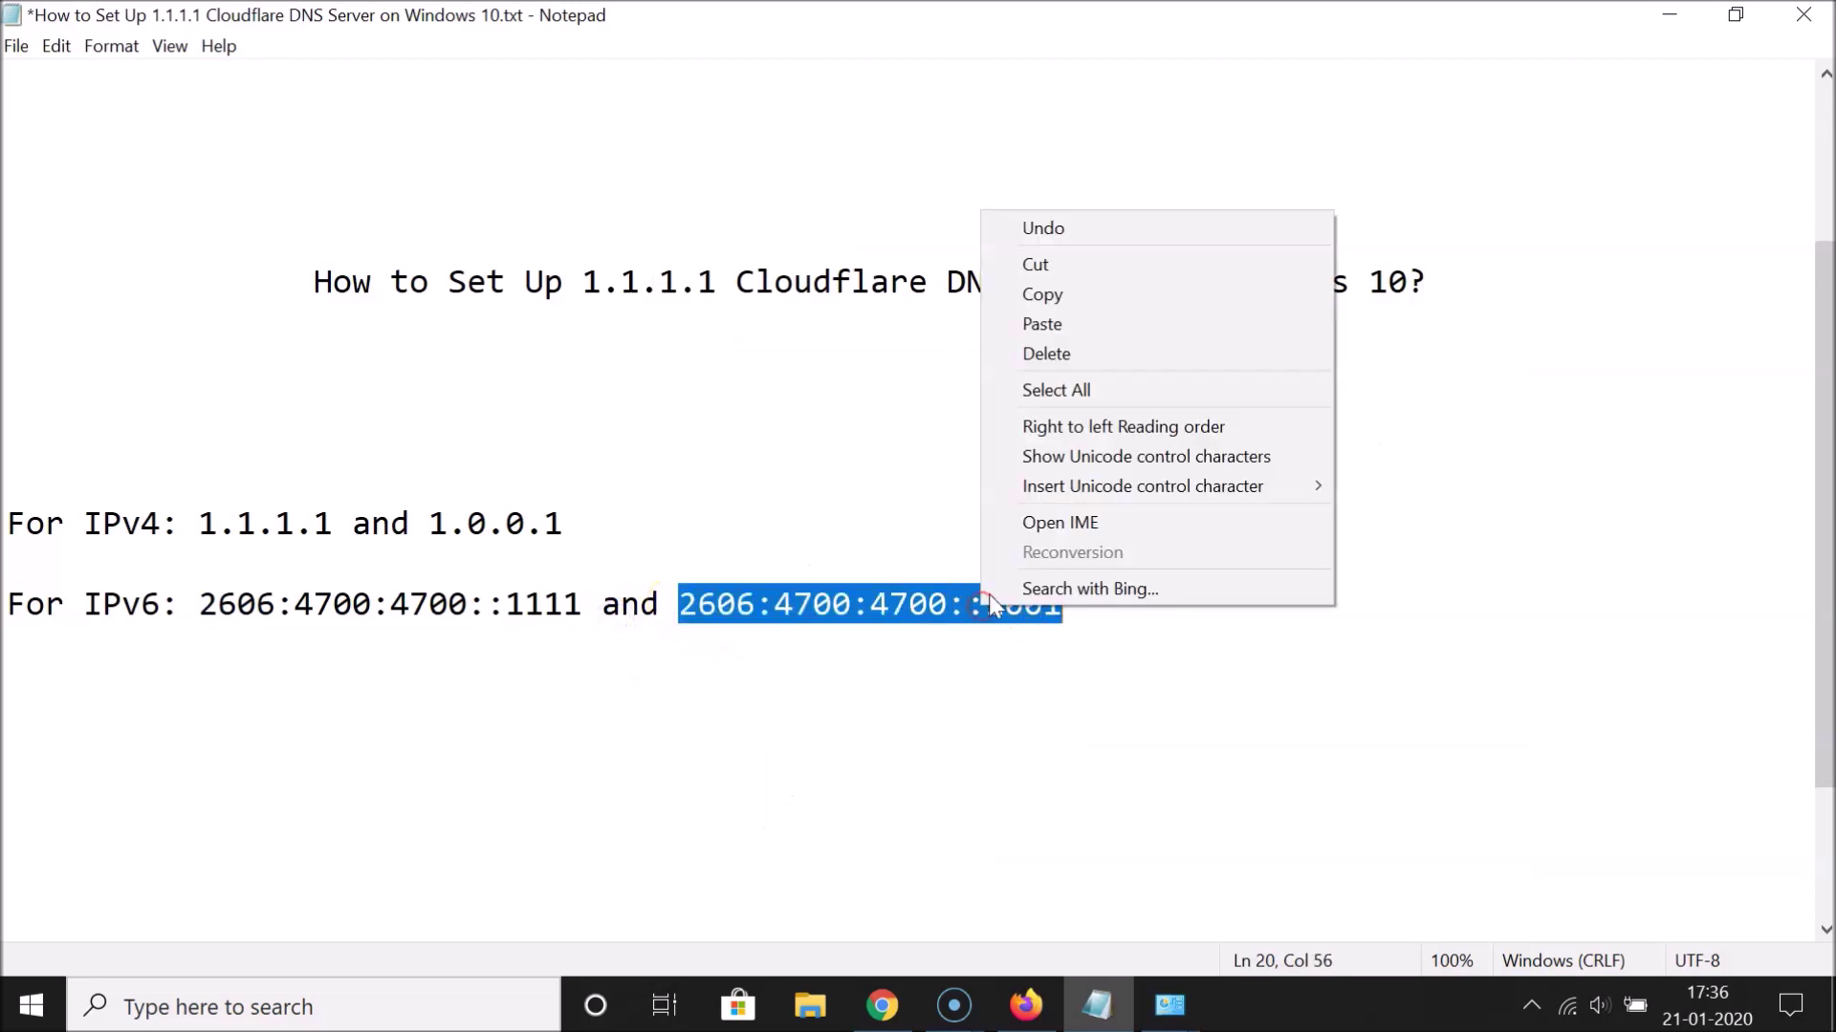
click(1037, 296)
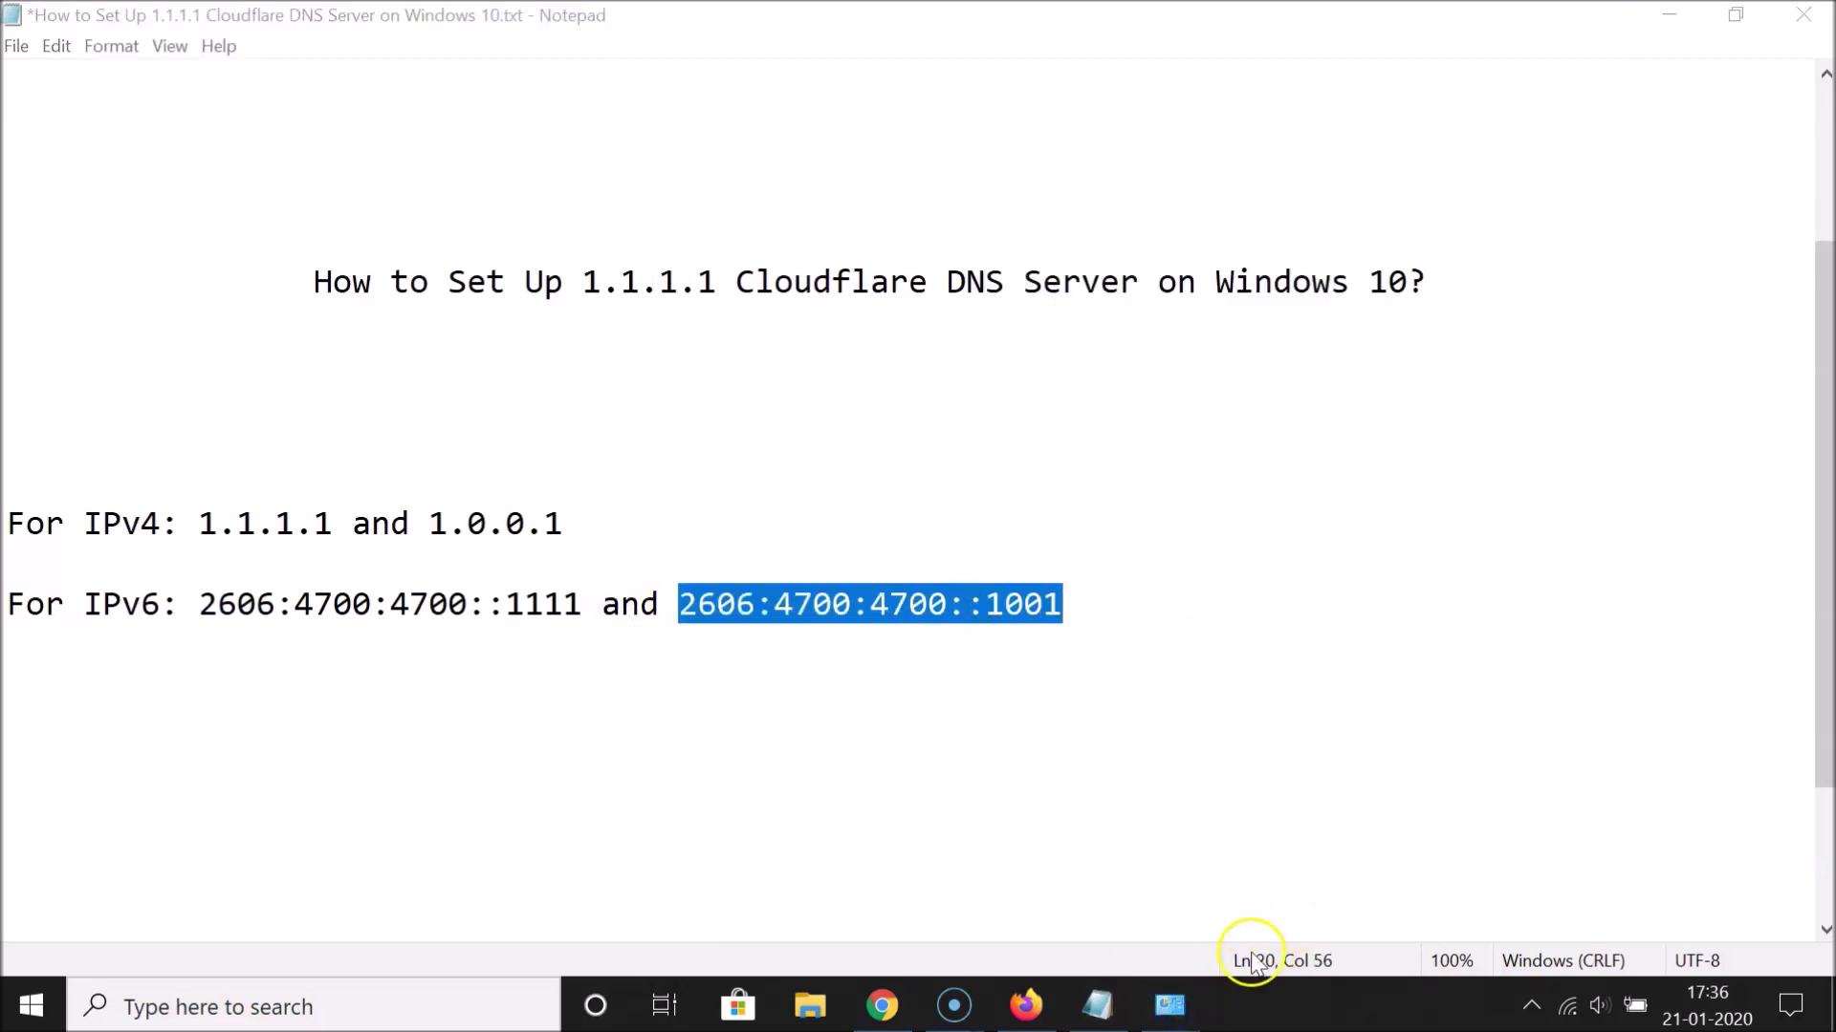
mouse_move(1170, 999)
click(1324, 903)
click(1042, 806)
right_click(1046, 808)
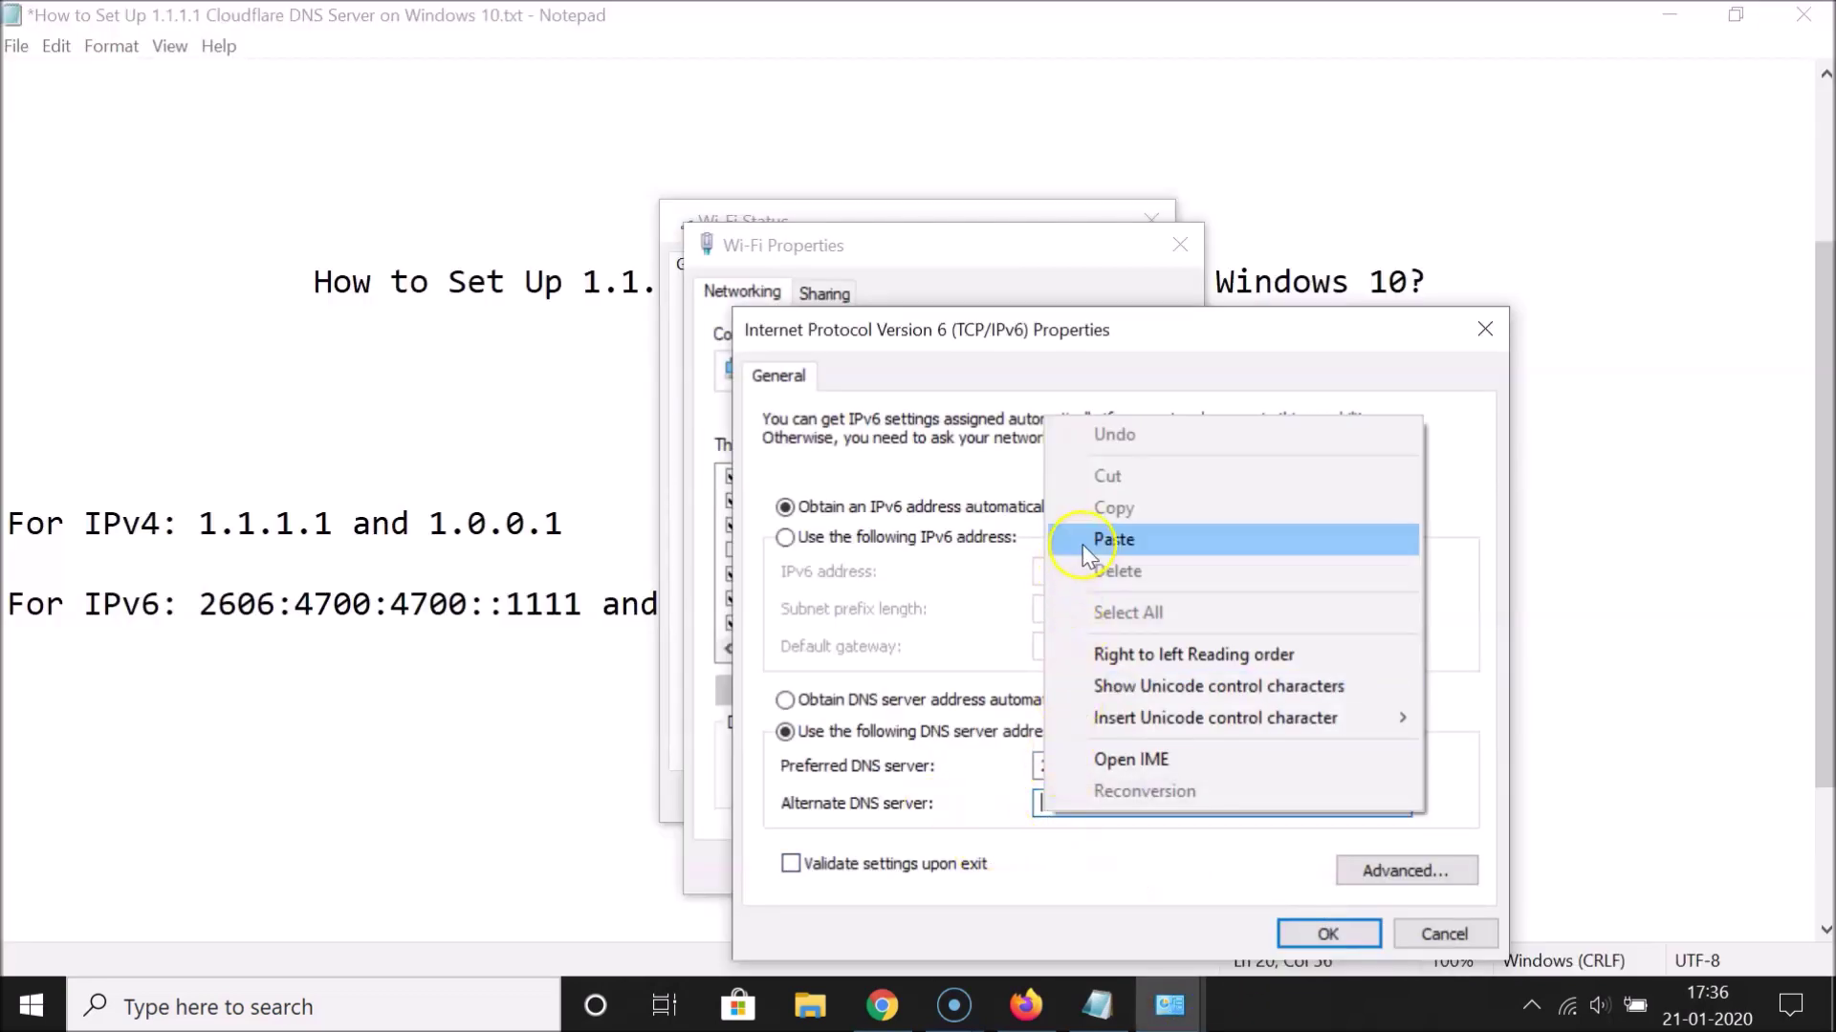
click(1109, 647)
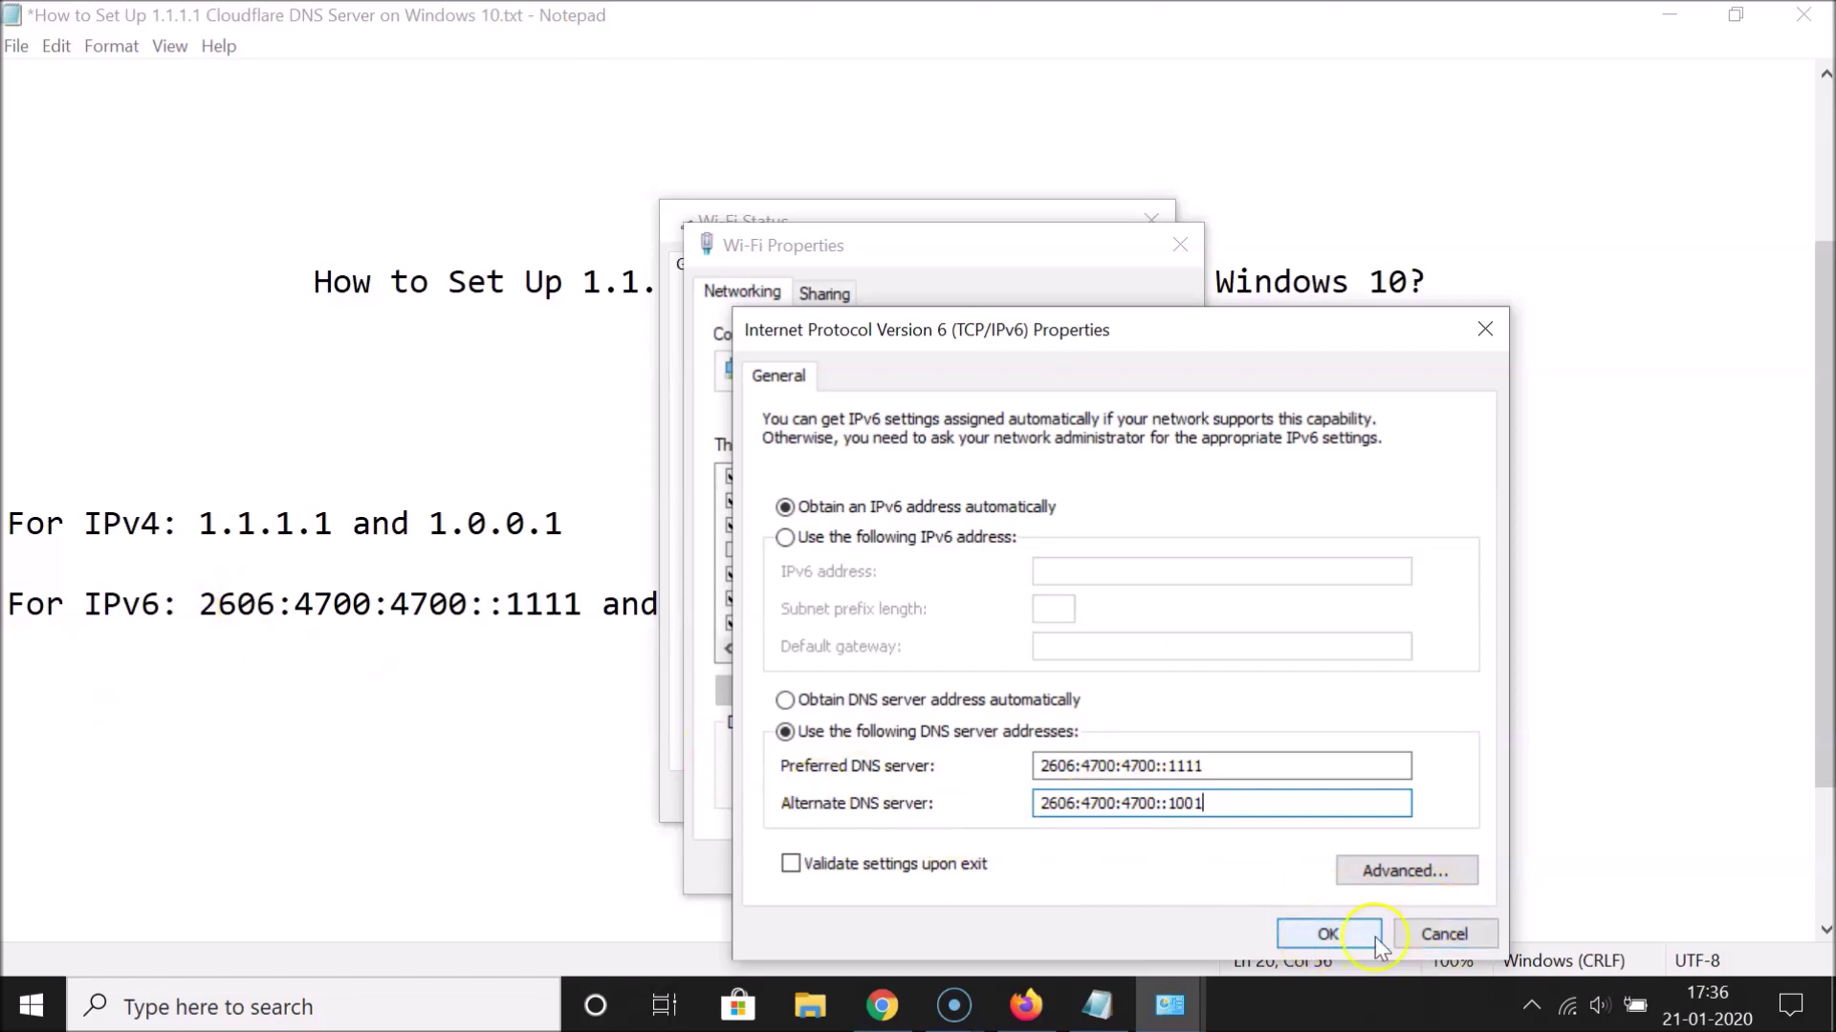
Step: Apply the IPv6 DNS settings and close the Wi-Fi Properties and Wi-Fi Status windows
click(1443, 934)
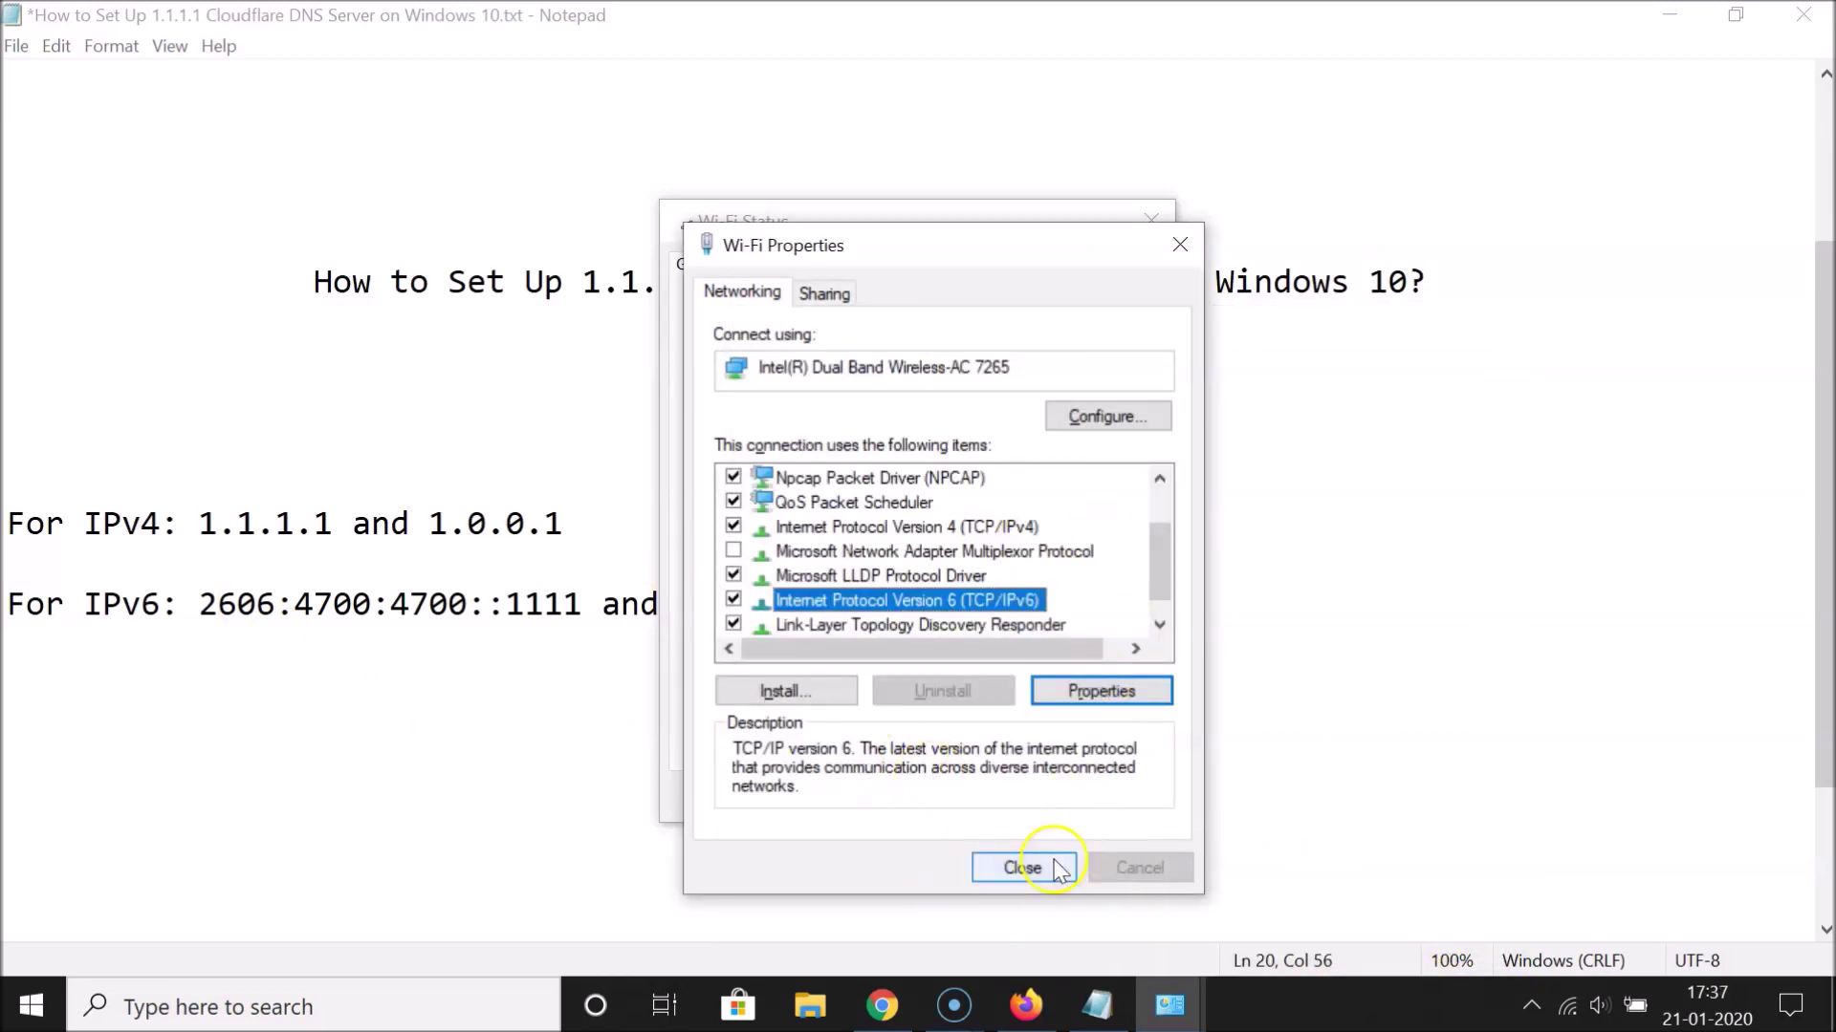
click(1015, 869)
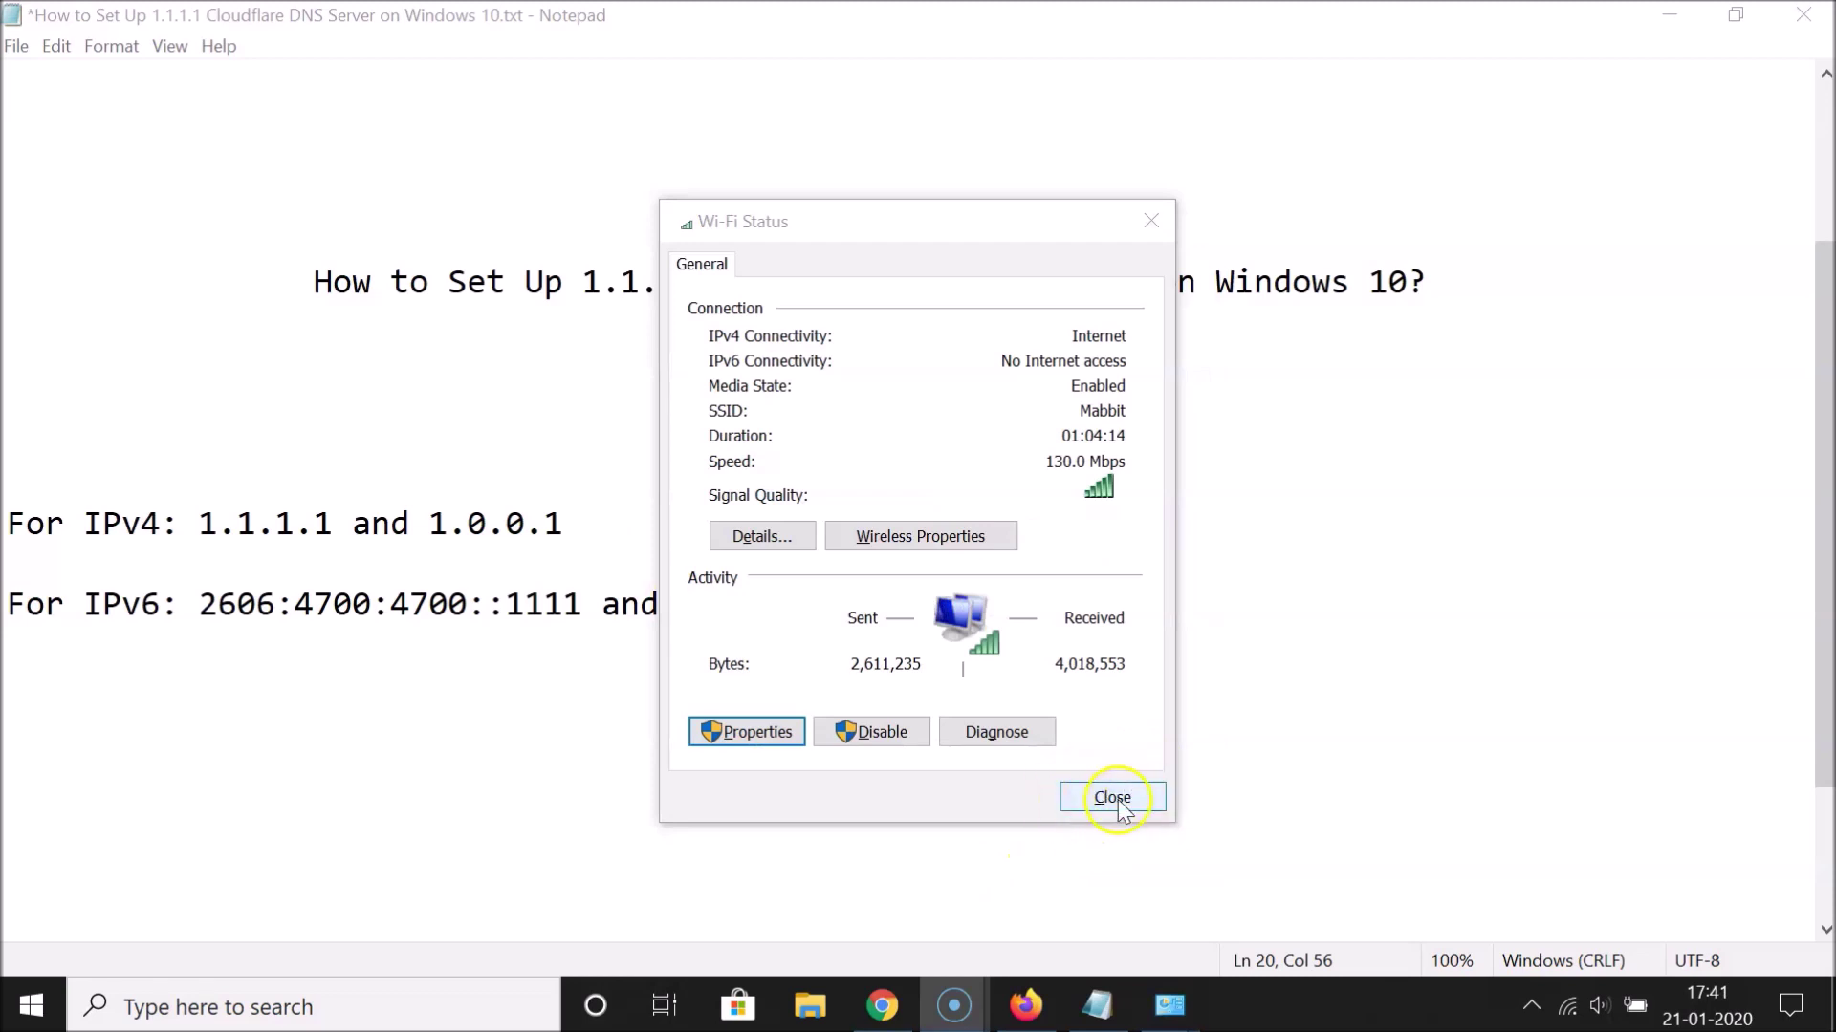
click(1114, 800)
Step: Close Network Connections, clear the Notepad selection, and bring up a new Chrome tab
click(1170, 1005)
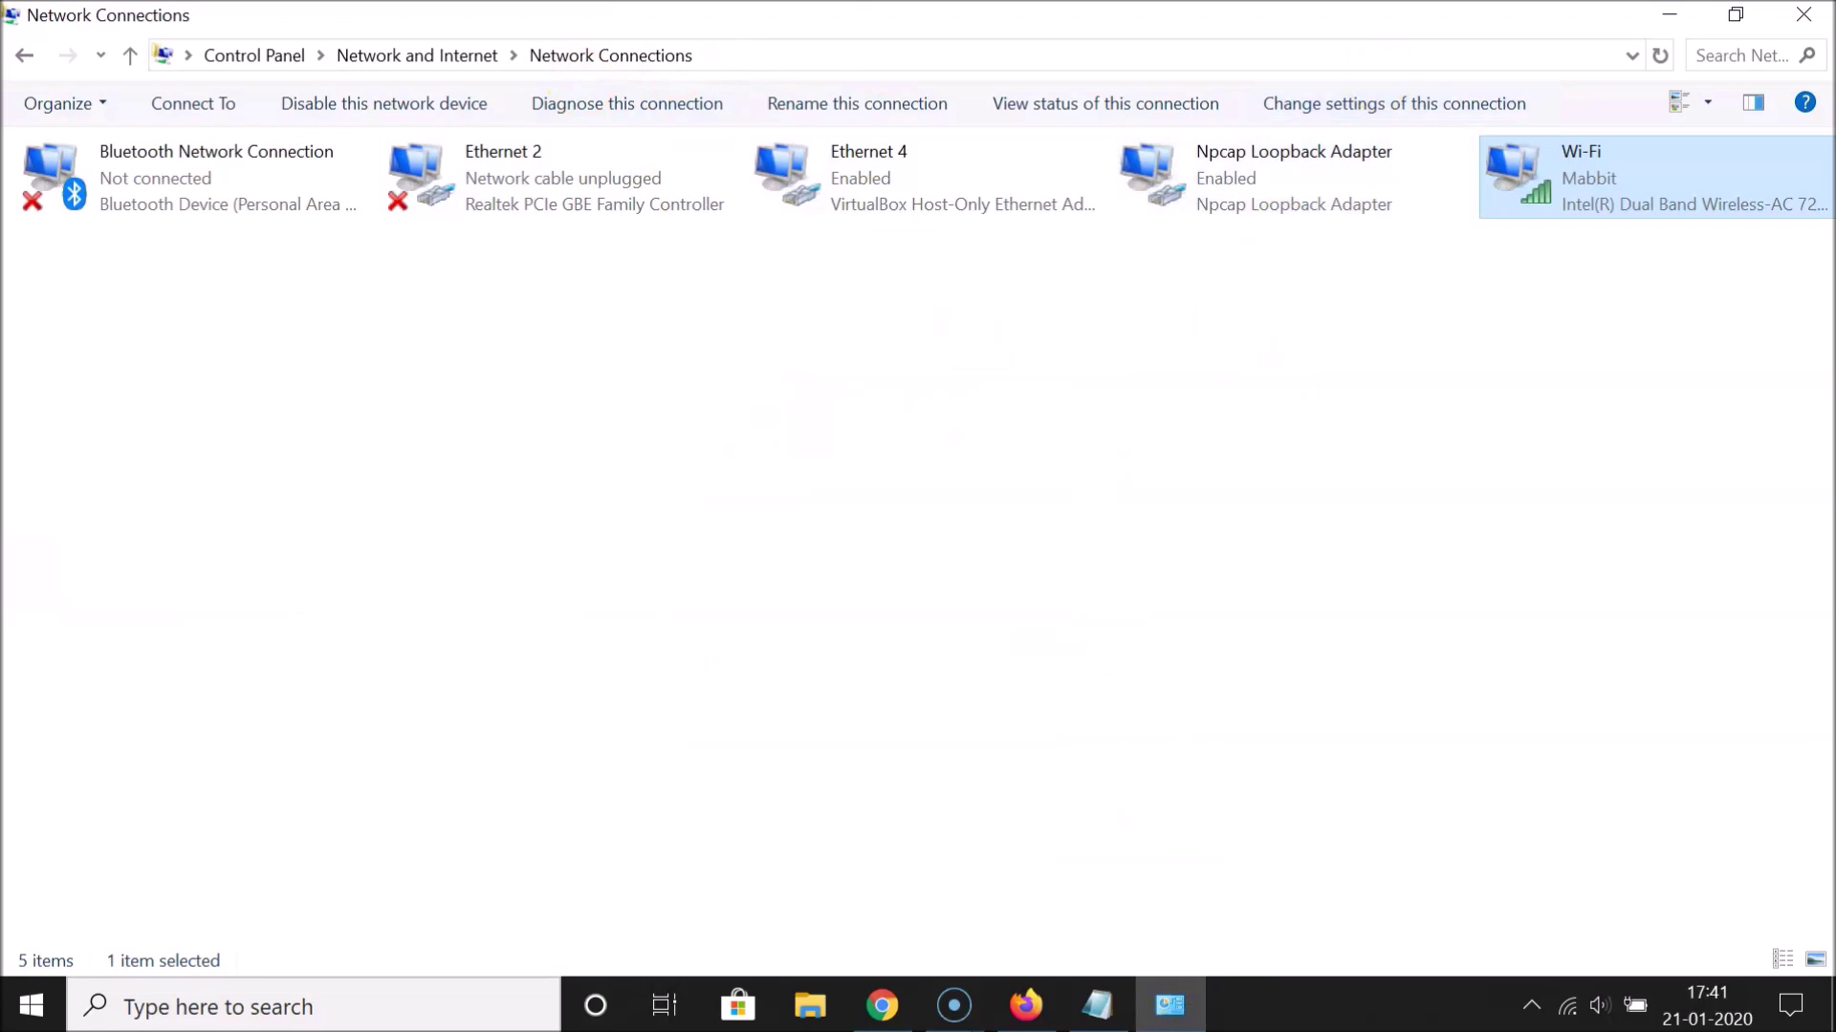
click(1803, 15)
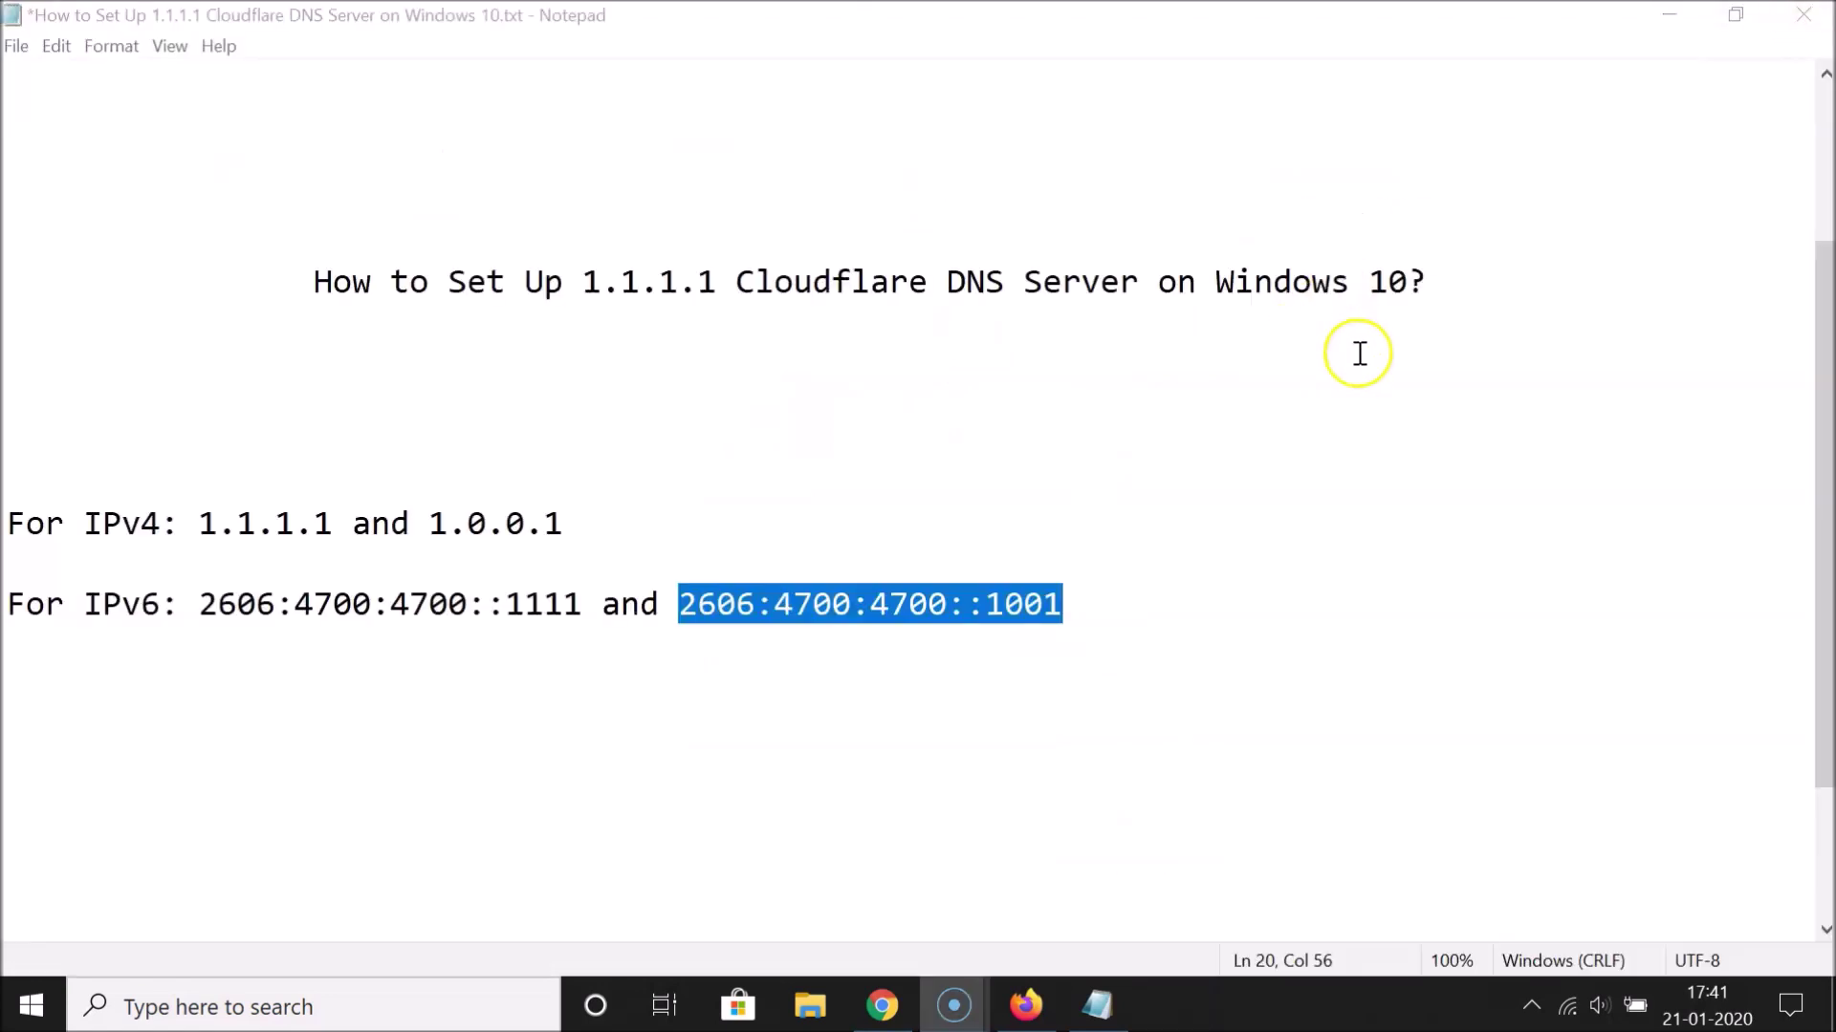
click(1121, 607)
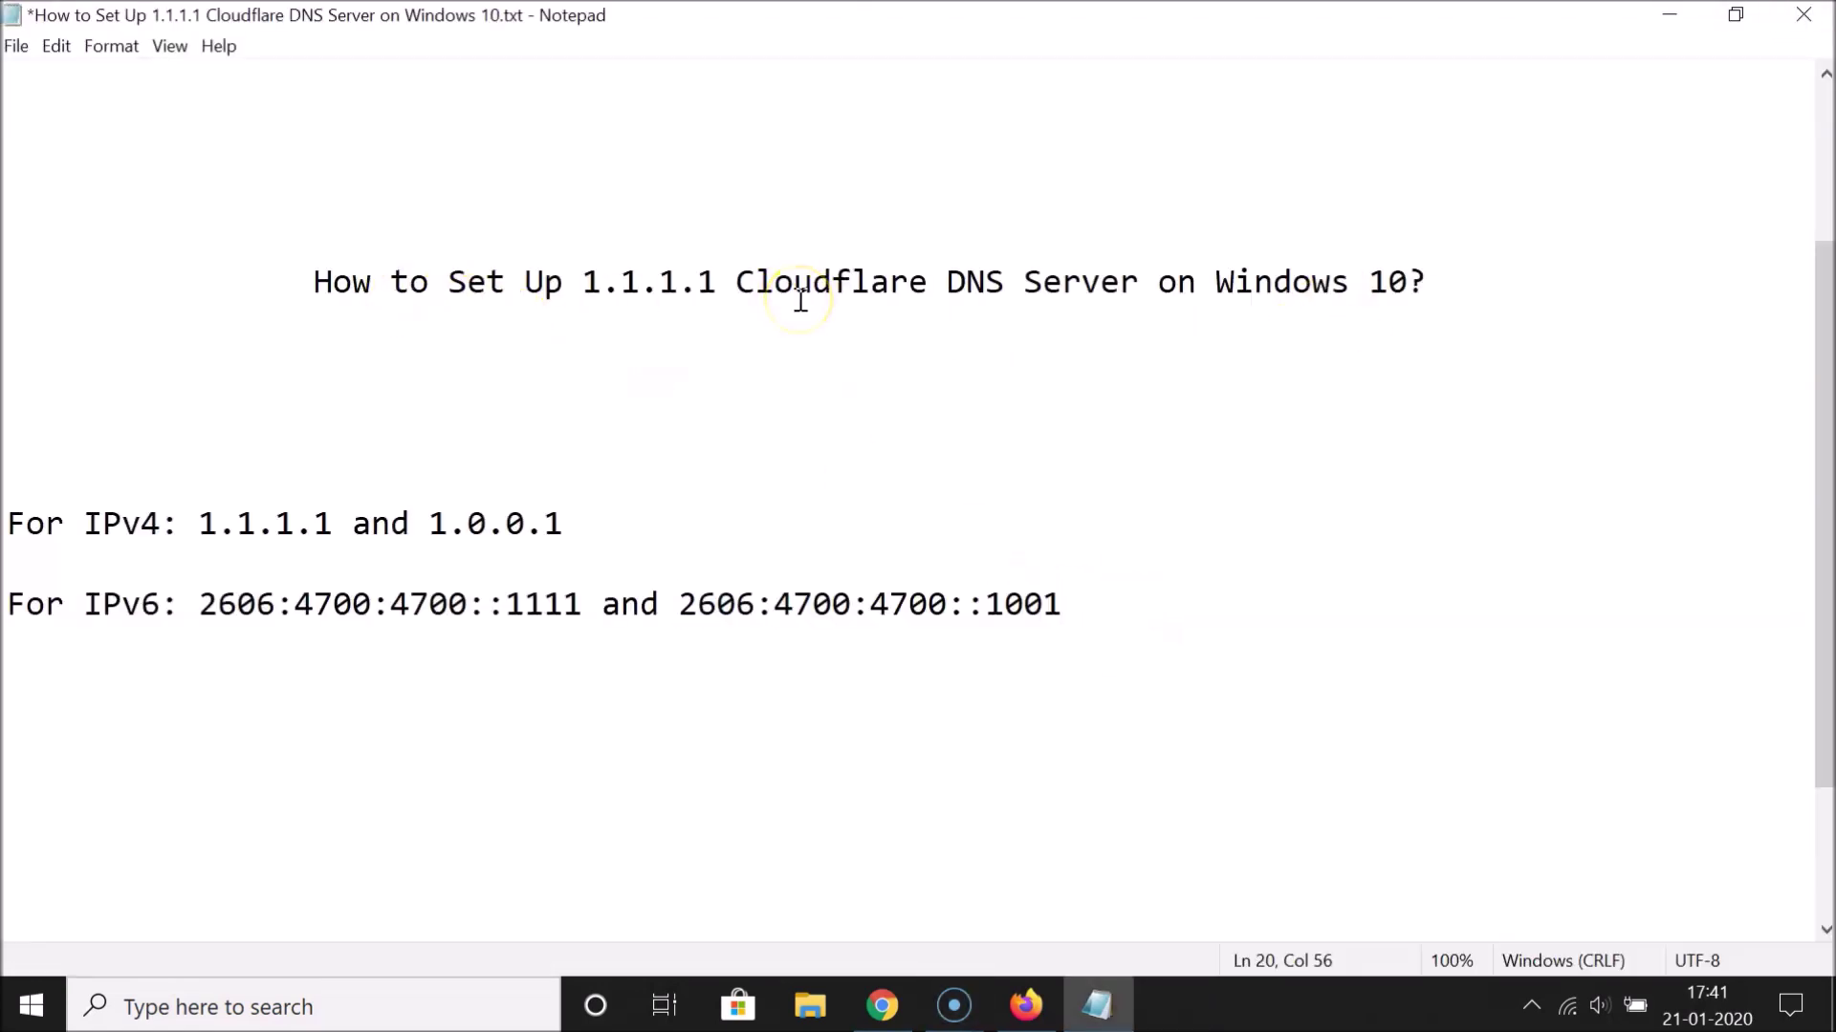
click(889, 1006)
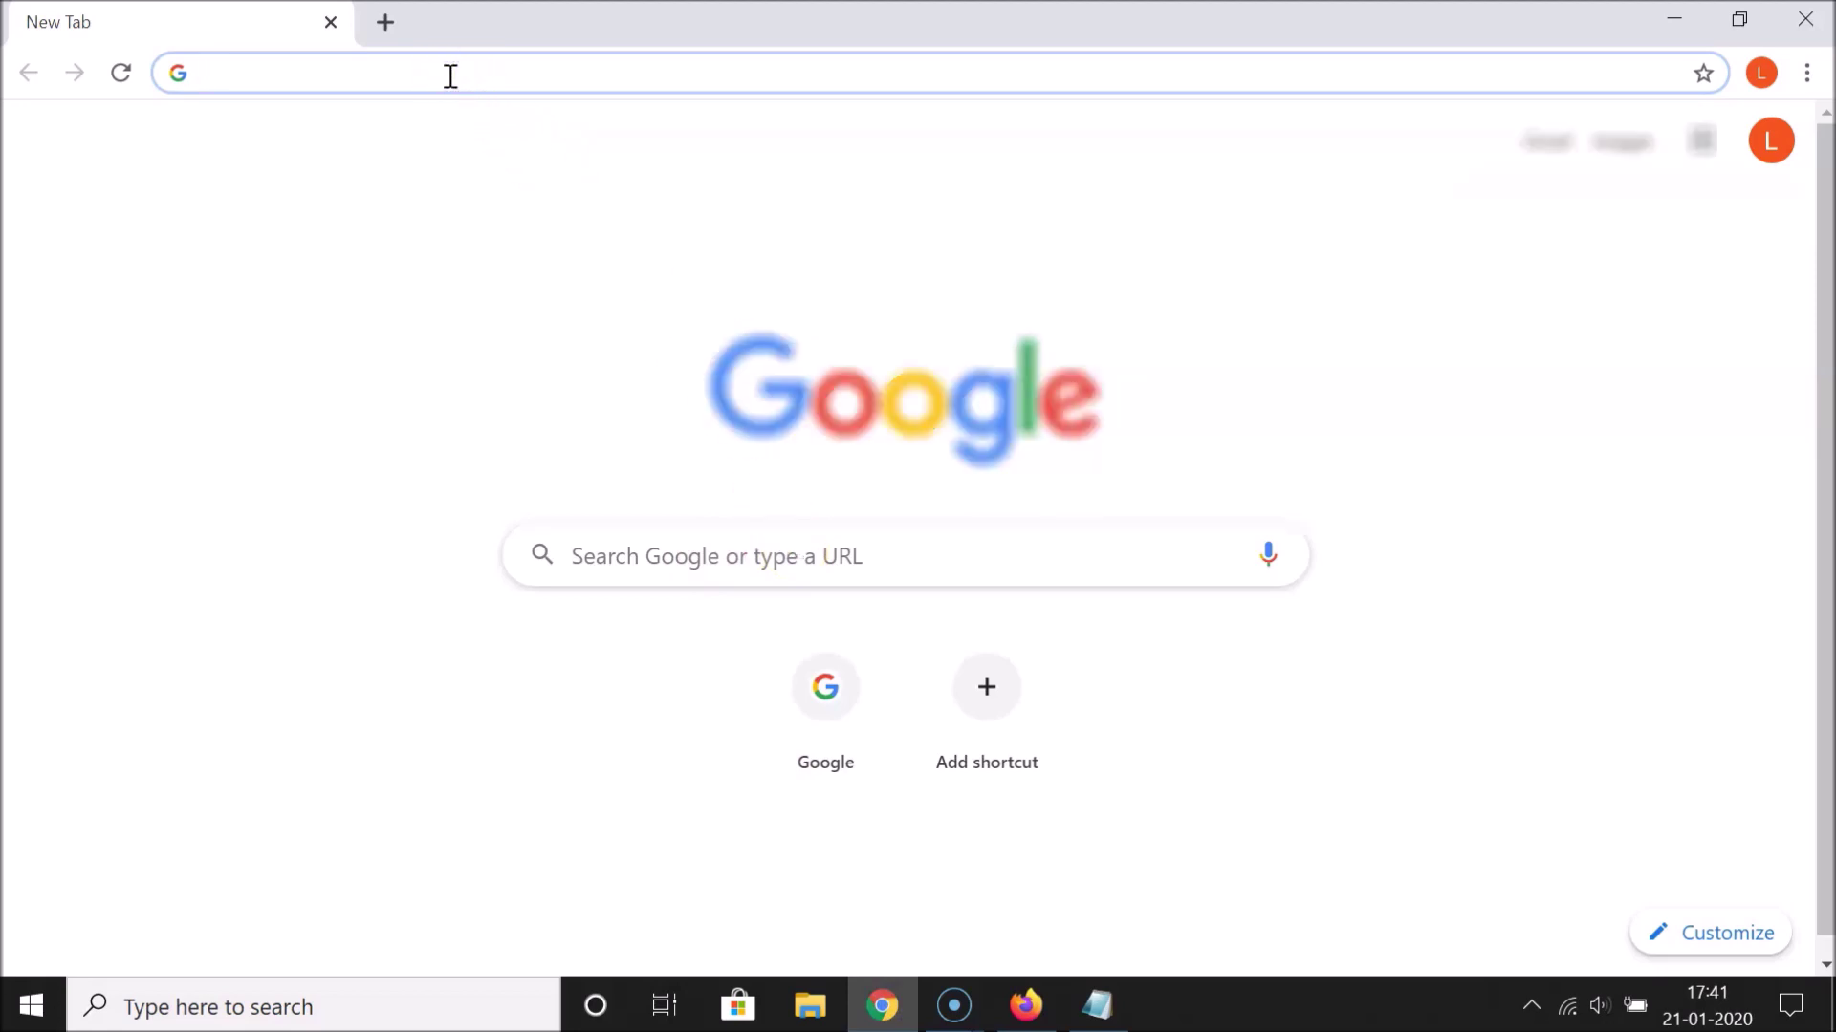
Step: Load 1.1.1.1/help, verify 'Connected to 1.1.1.1: Yes', and return to the Notepad notes
text(1.1.1.1)
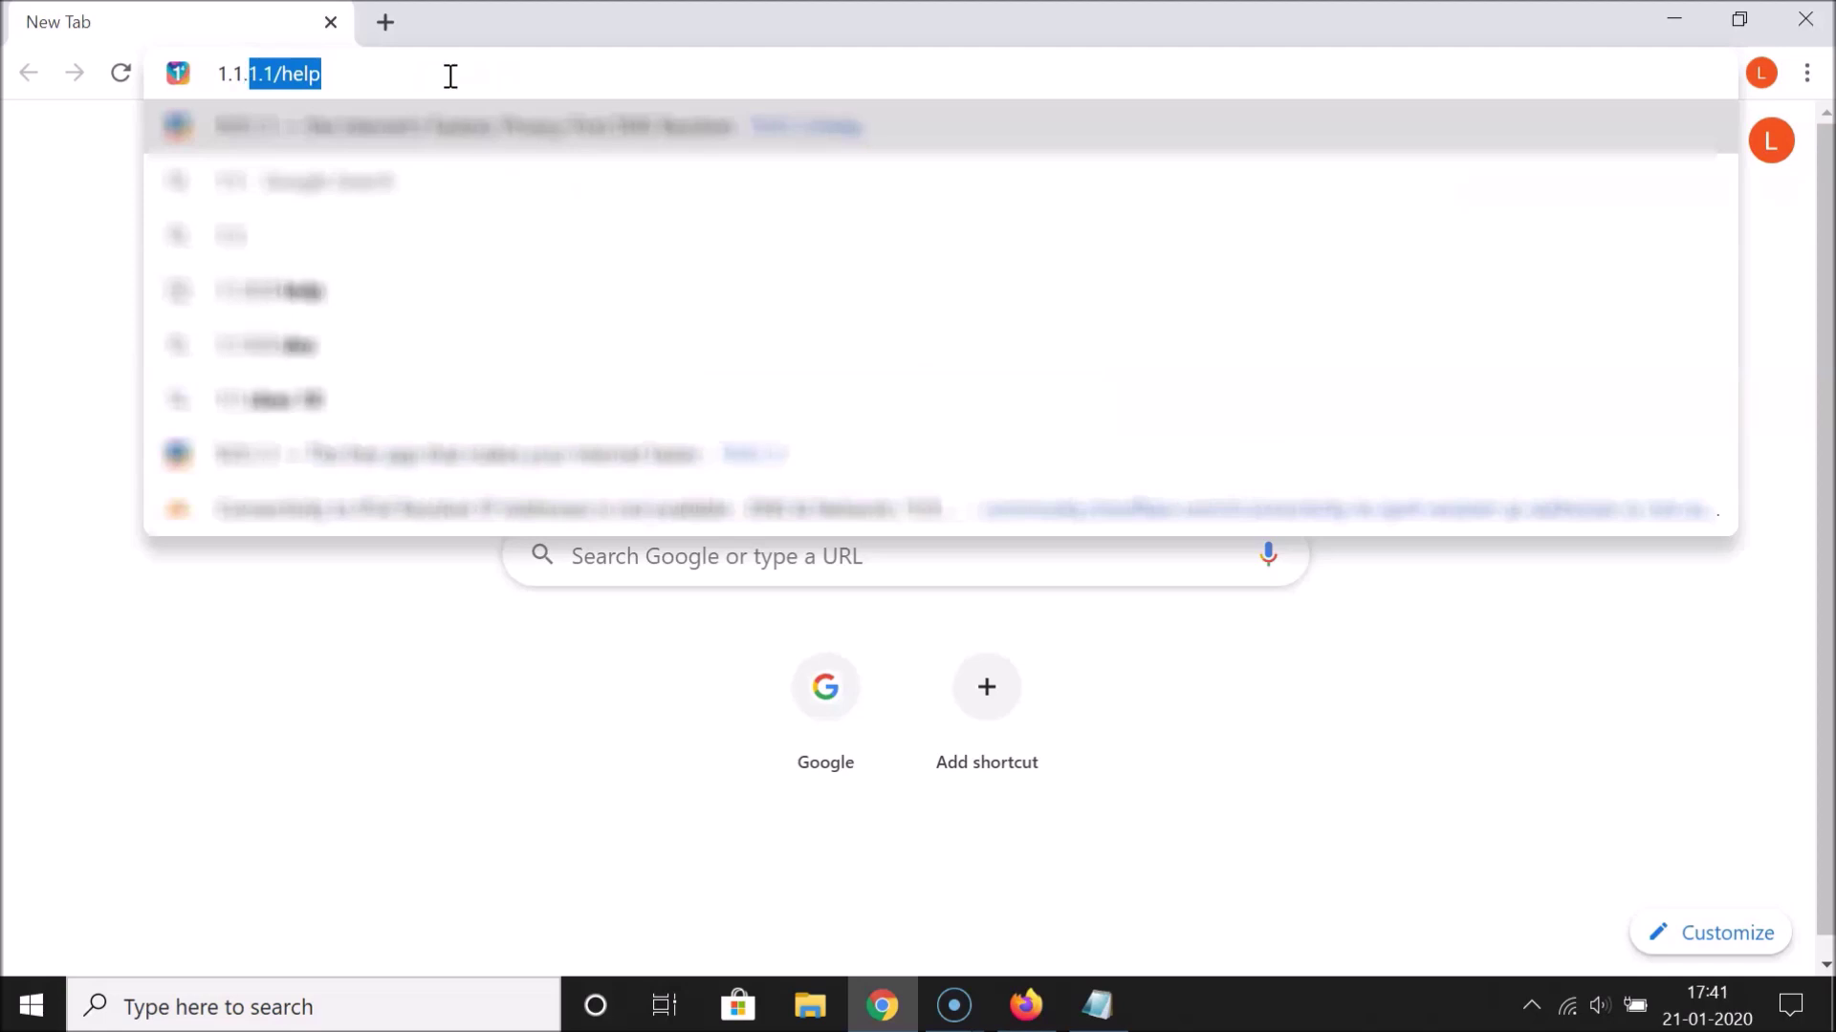
key(Delete)
text(/help)
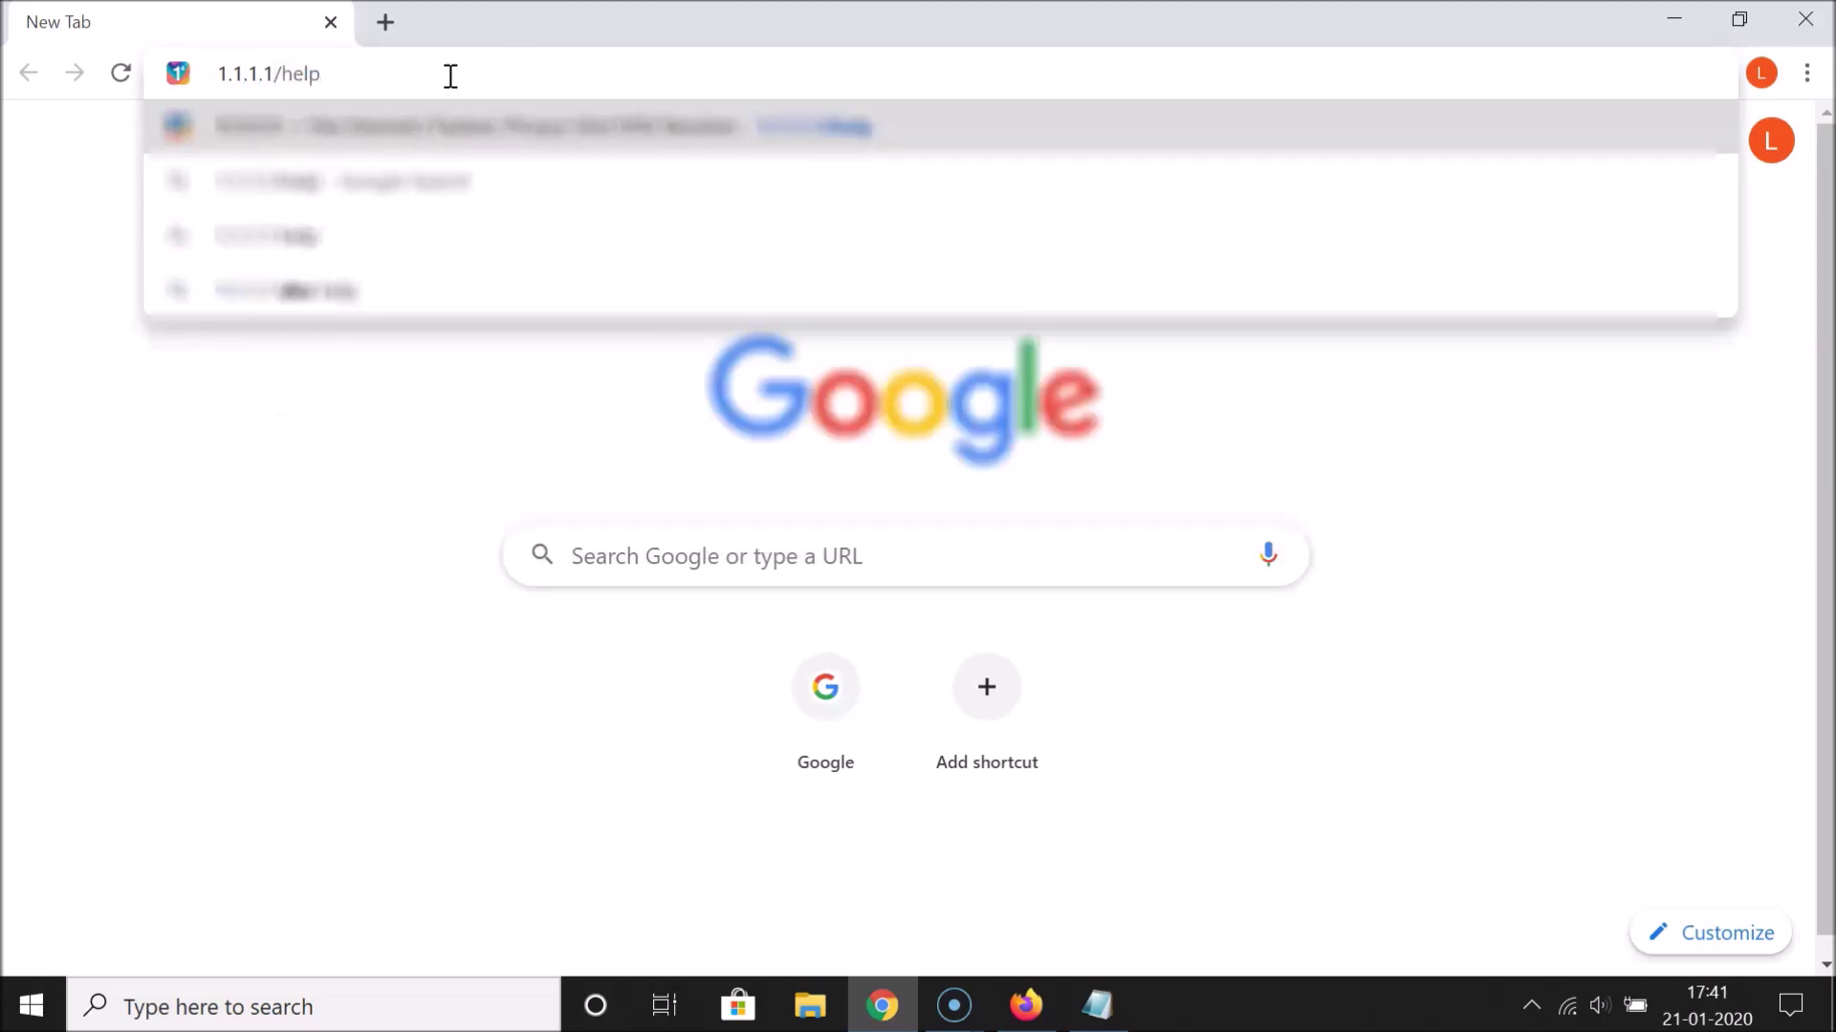
drag(384, 78, 214, 78)
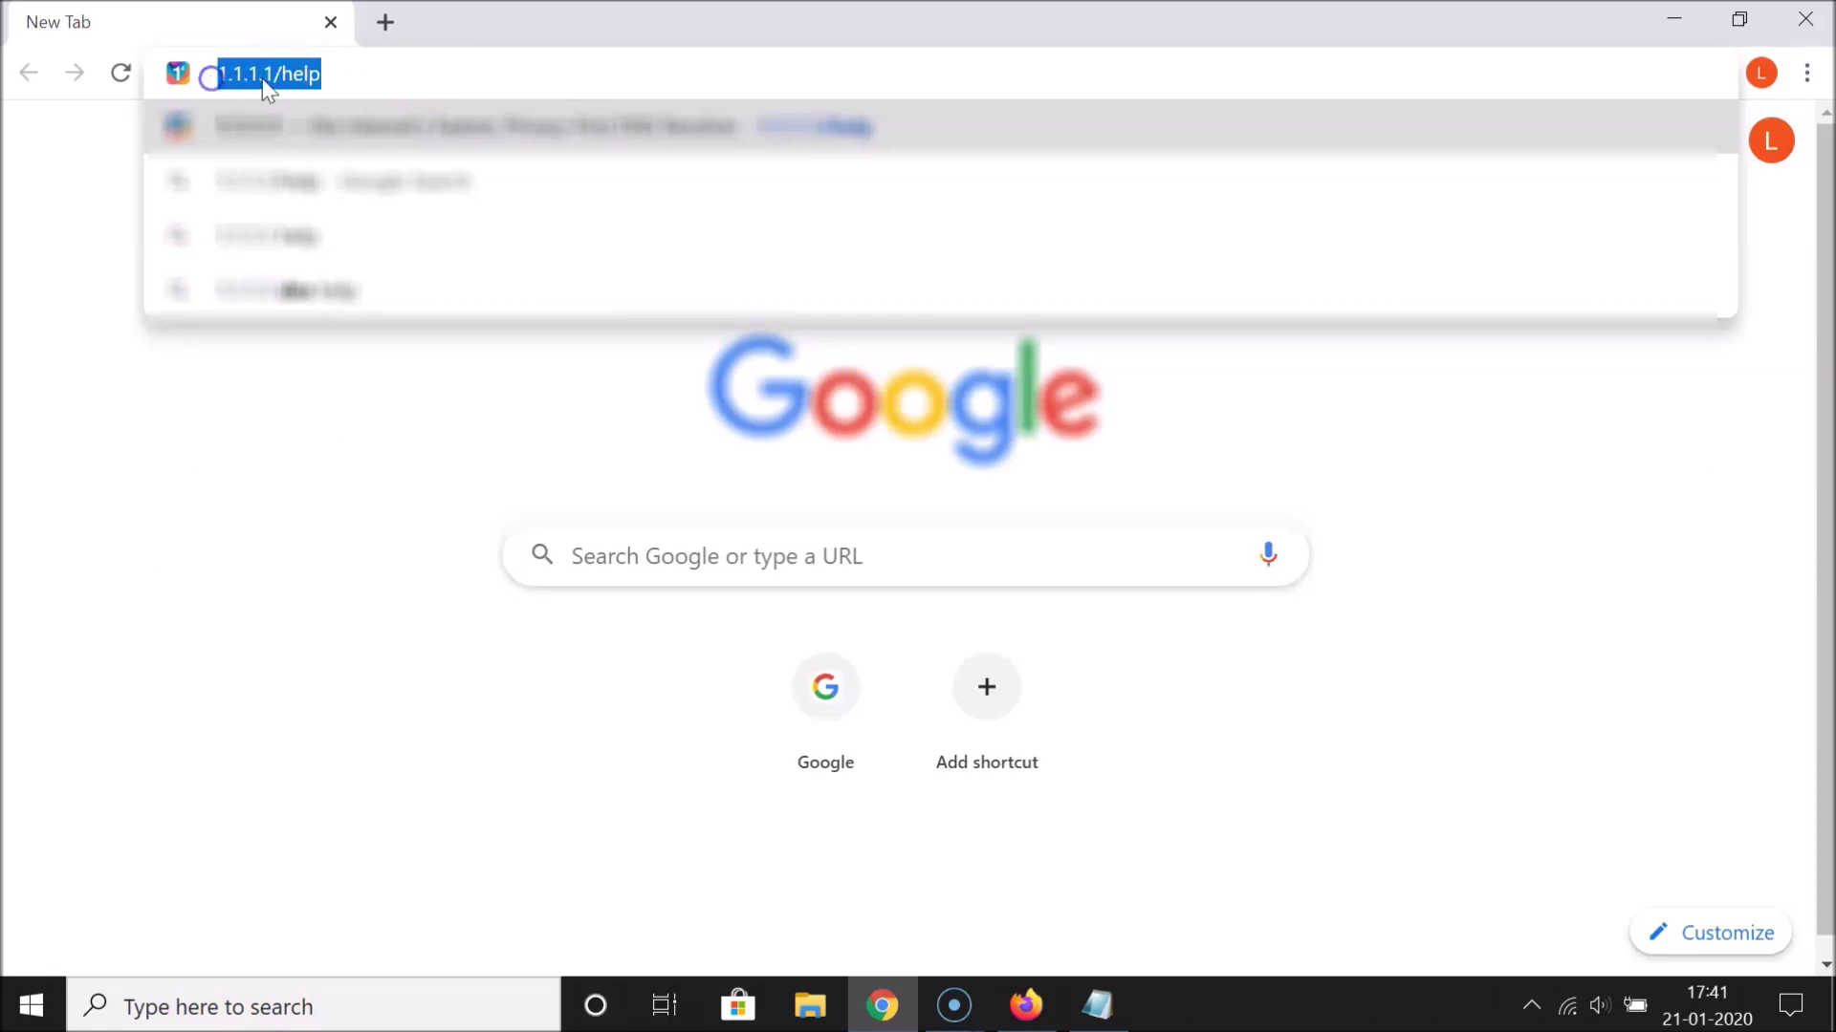
click(369, 79)
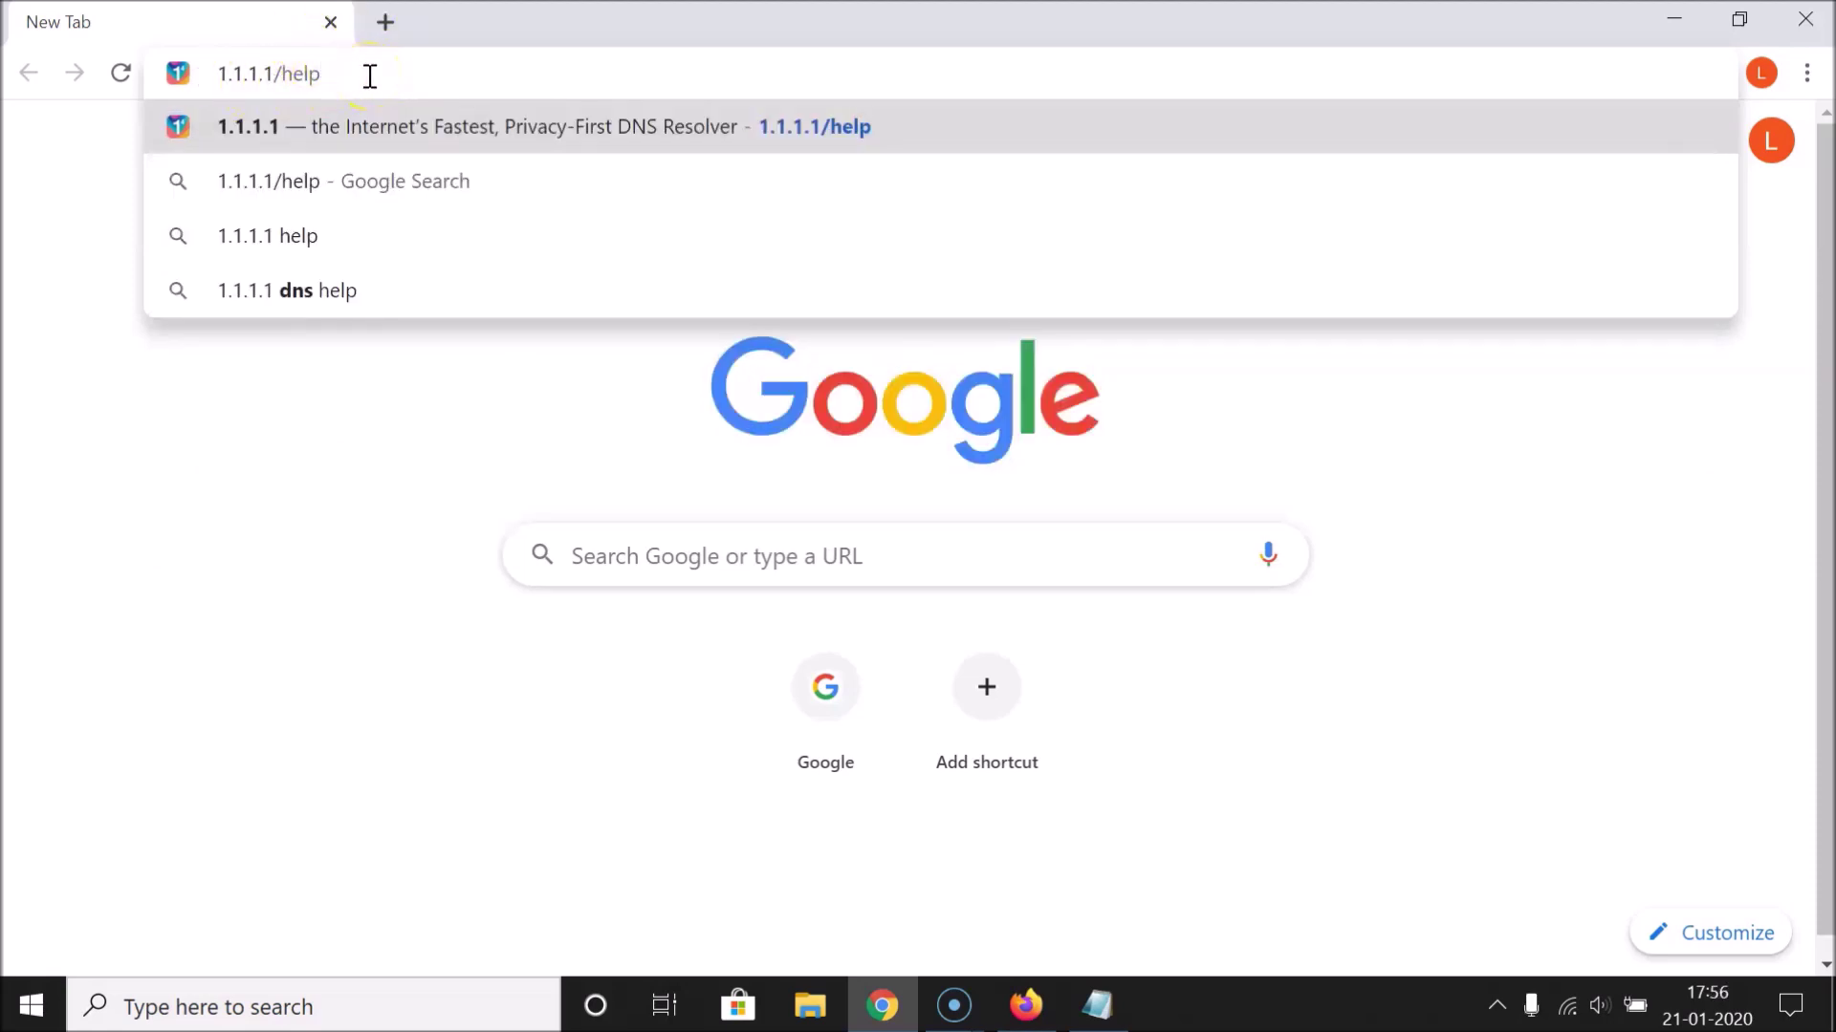
key(Return)
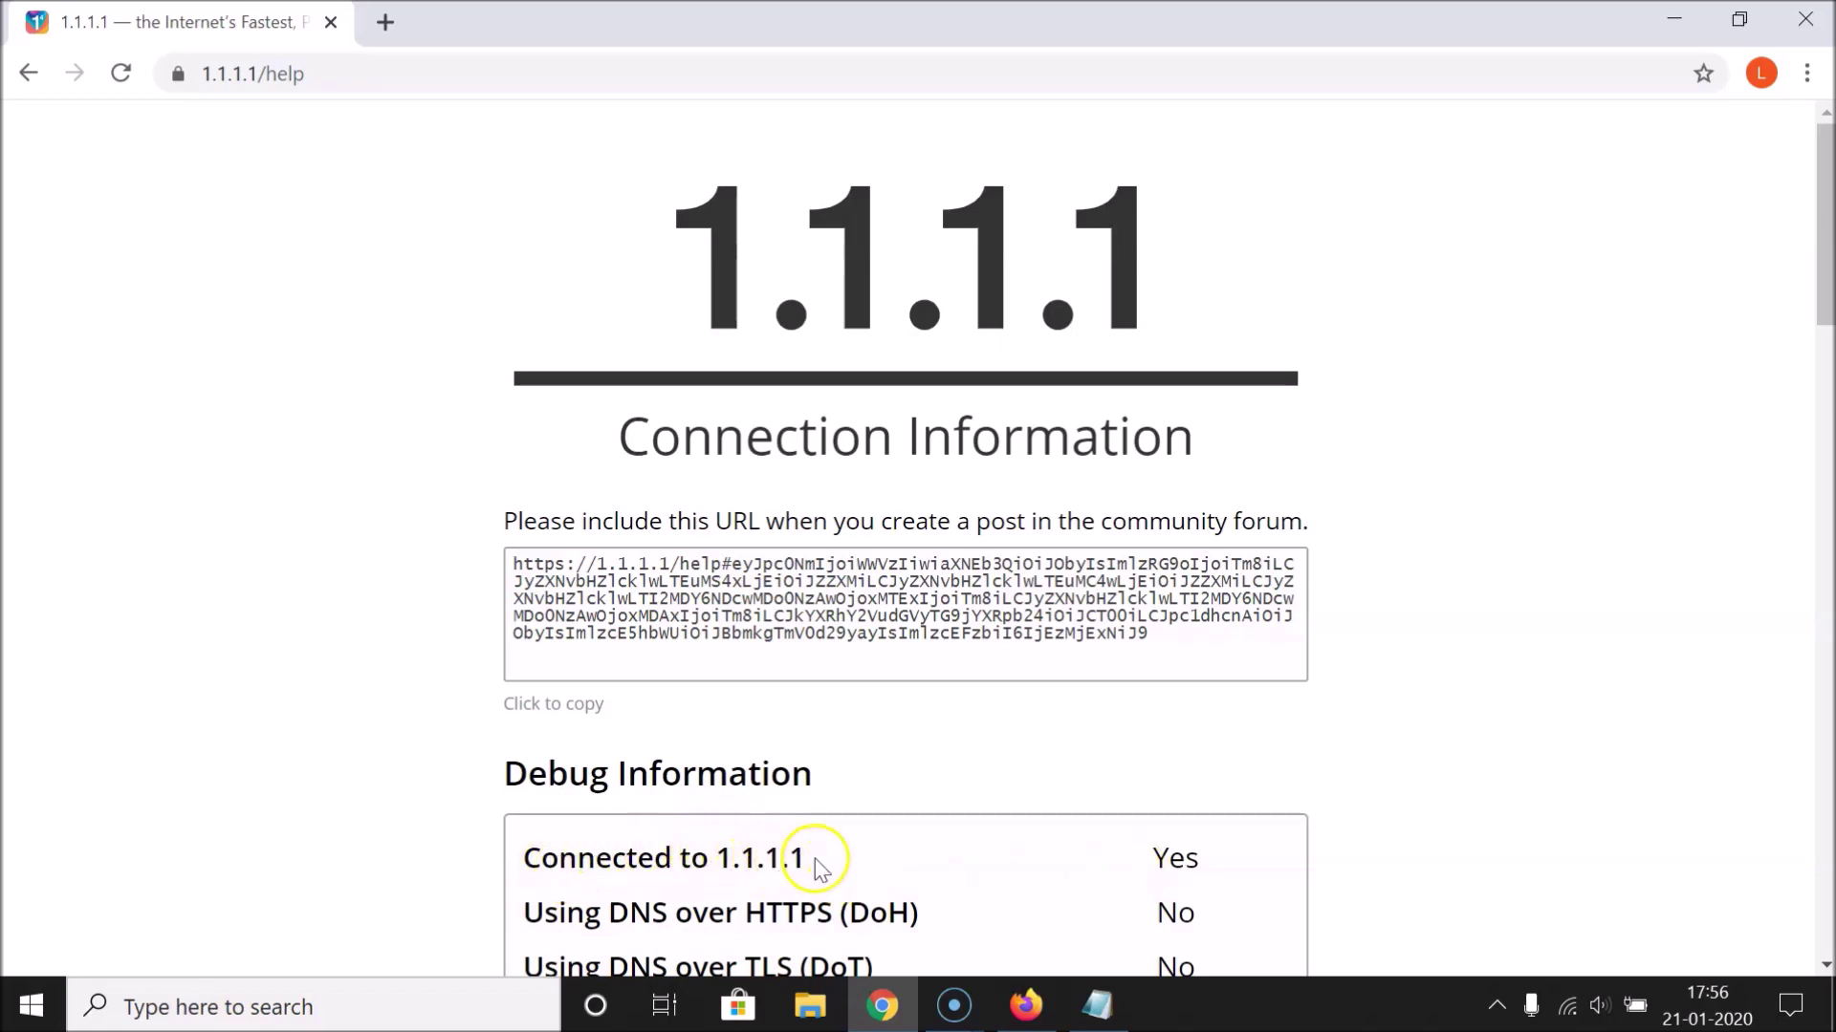
drag(1163, 862, 1183, 853)
click(1097, 1005)
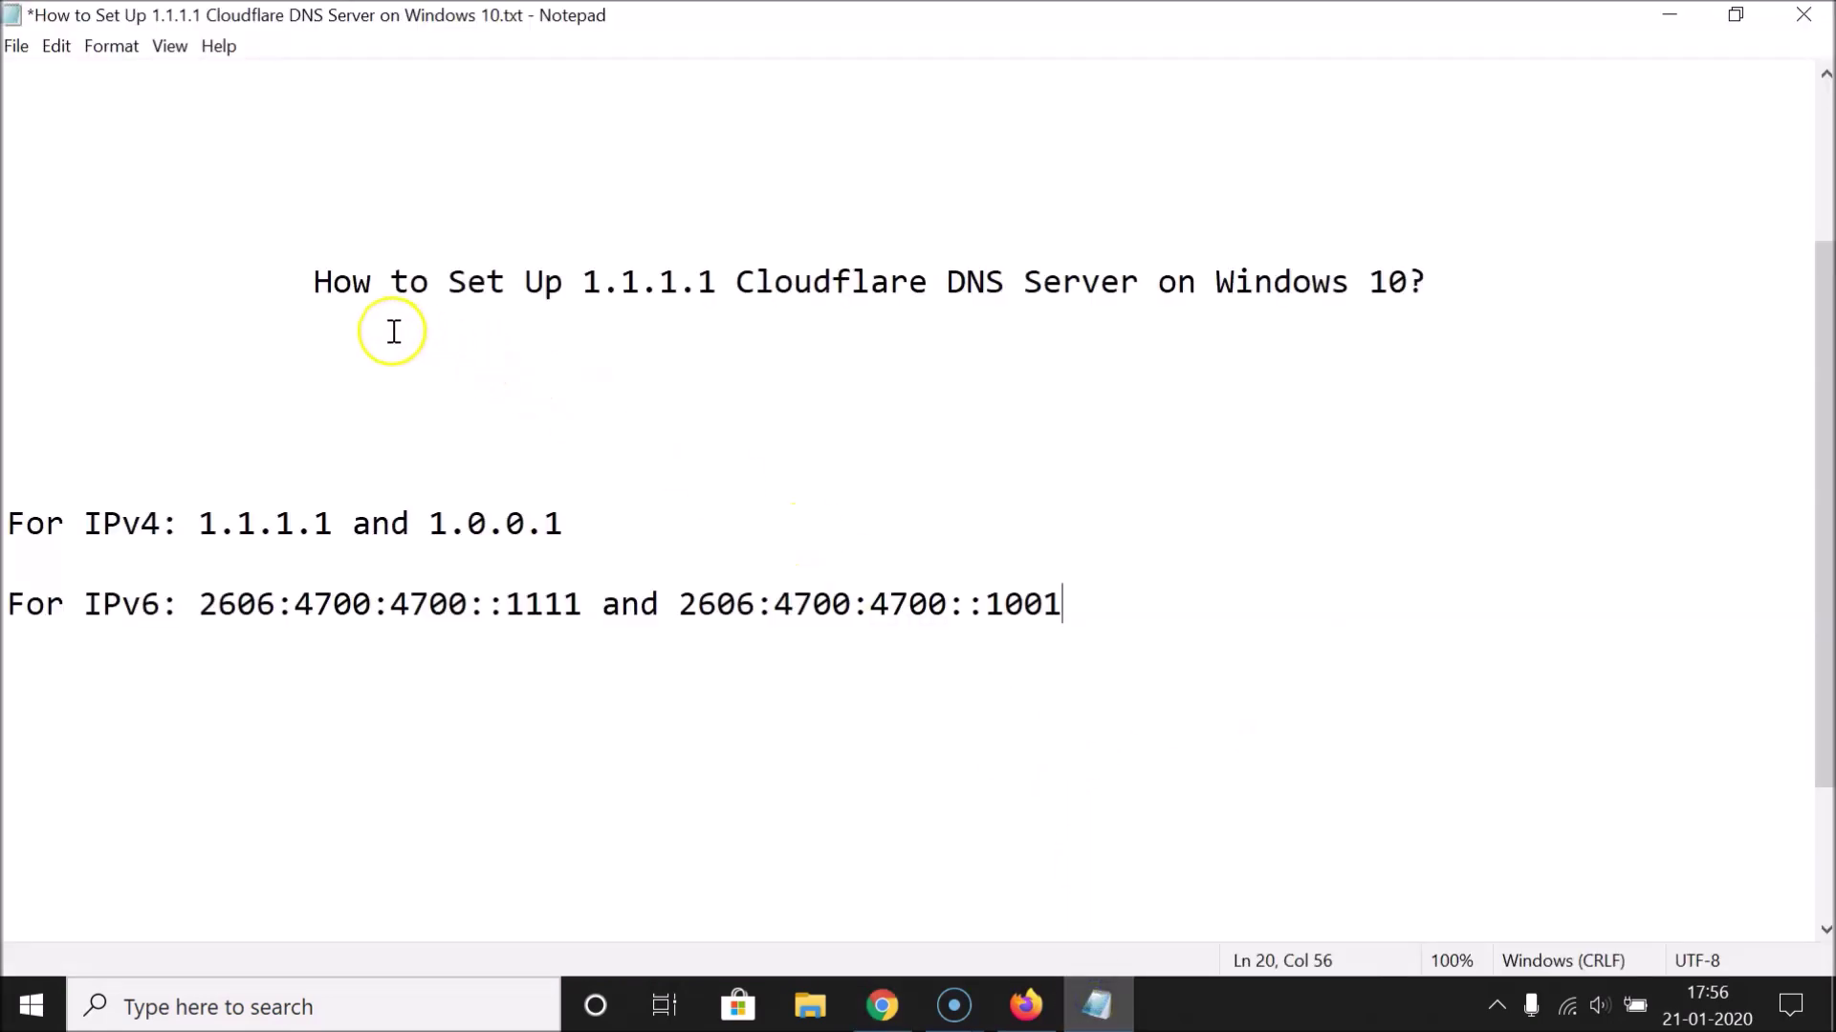